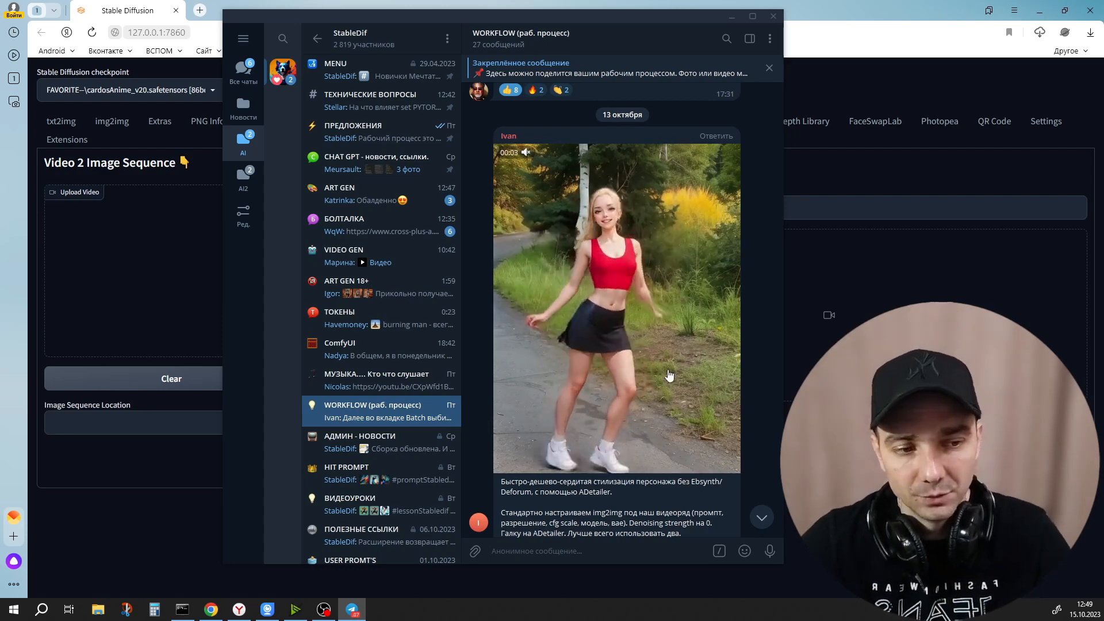
scroll(608, 269, down, 5)
scroll(607, 268, up, 5)
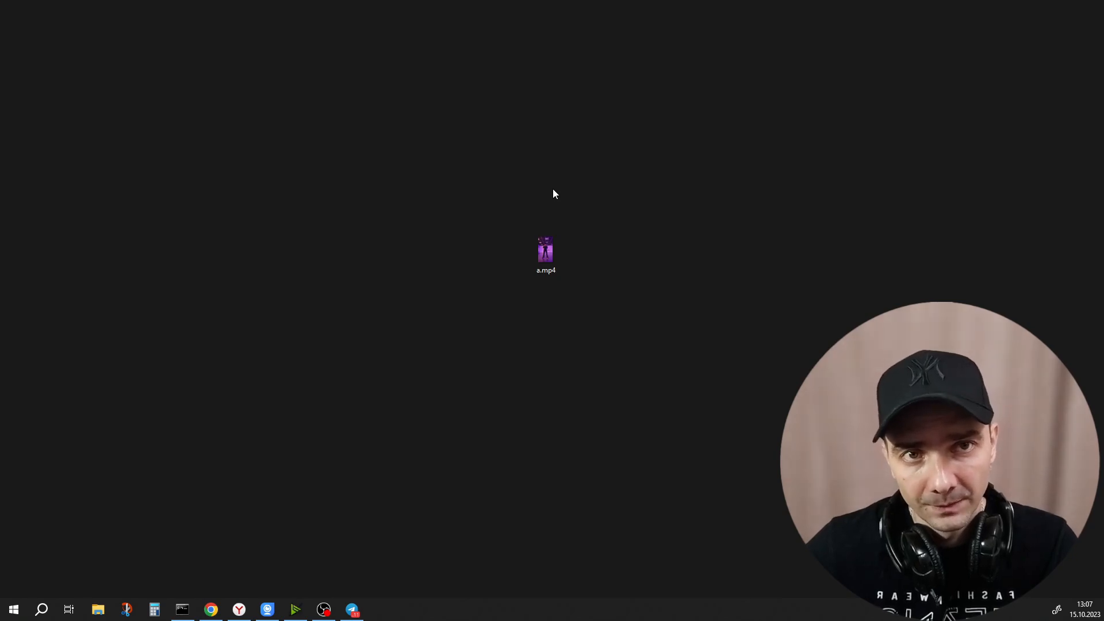
Open a.mp4 from the desktop in Movavi Video Converter and bring up the clip's editing window.
click(543, 253)
right_click(541, 249)
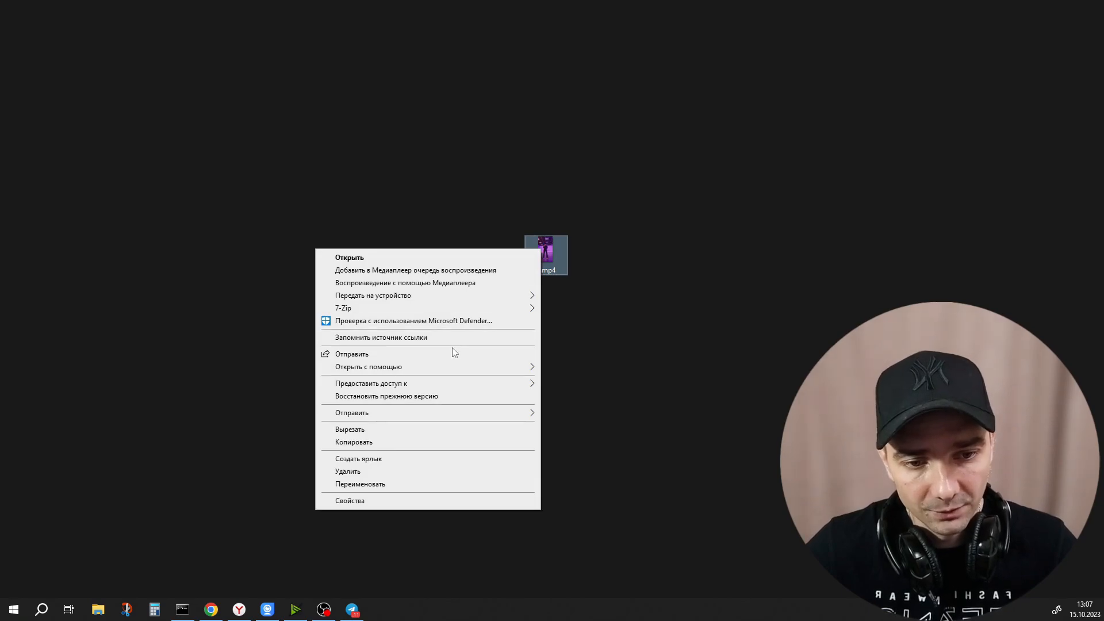
mouse_move(469, 368)
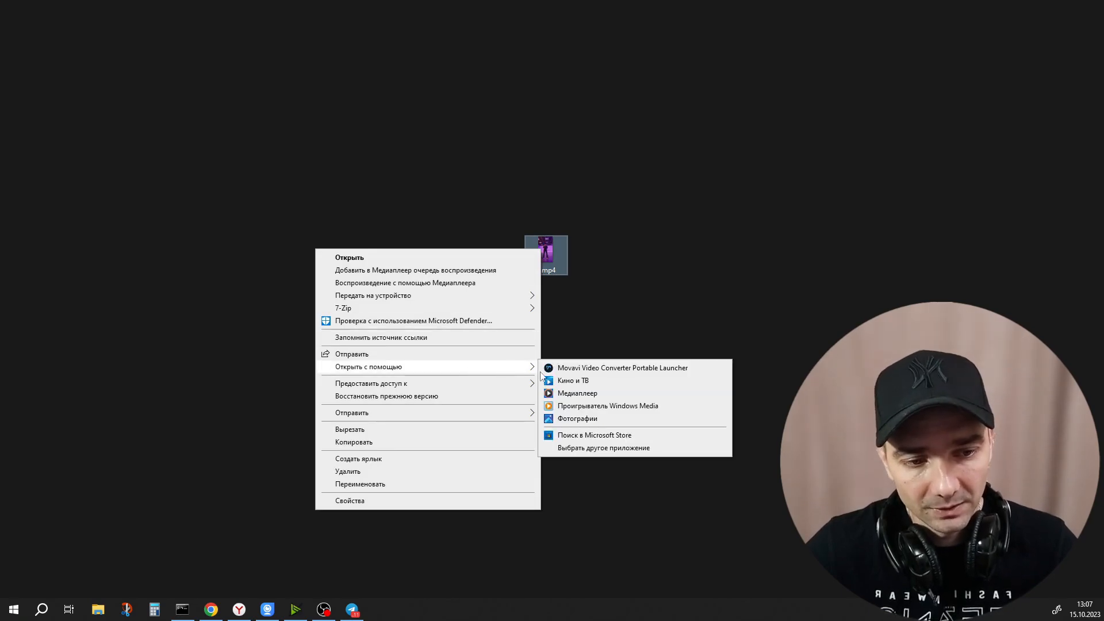
click(583, 371)
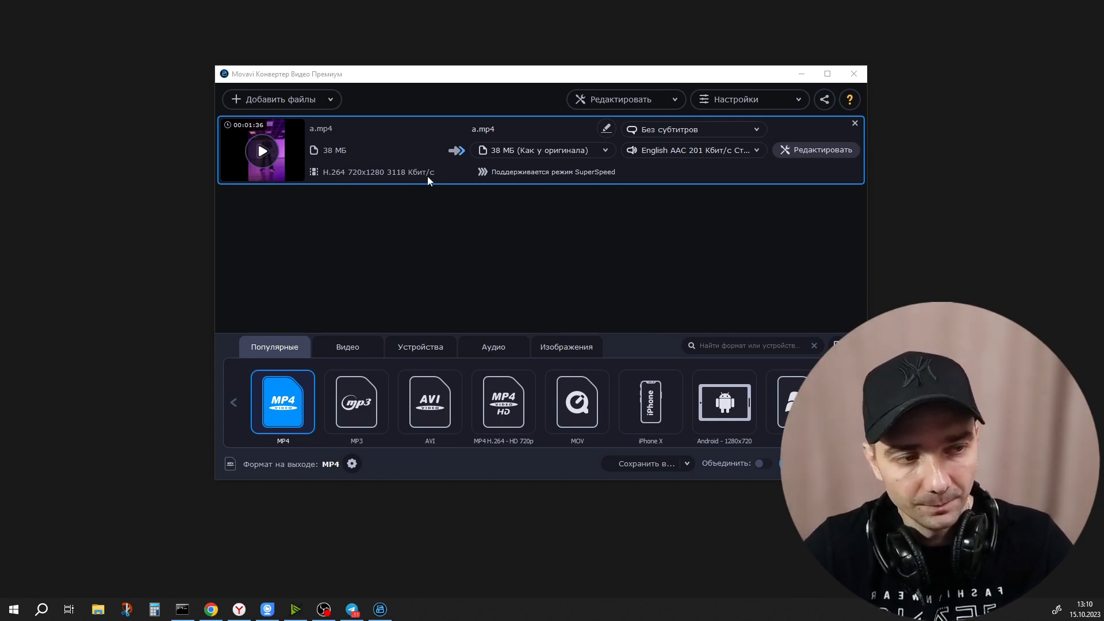
click(817, 150)
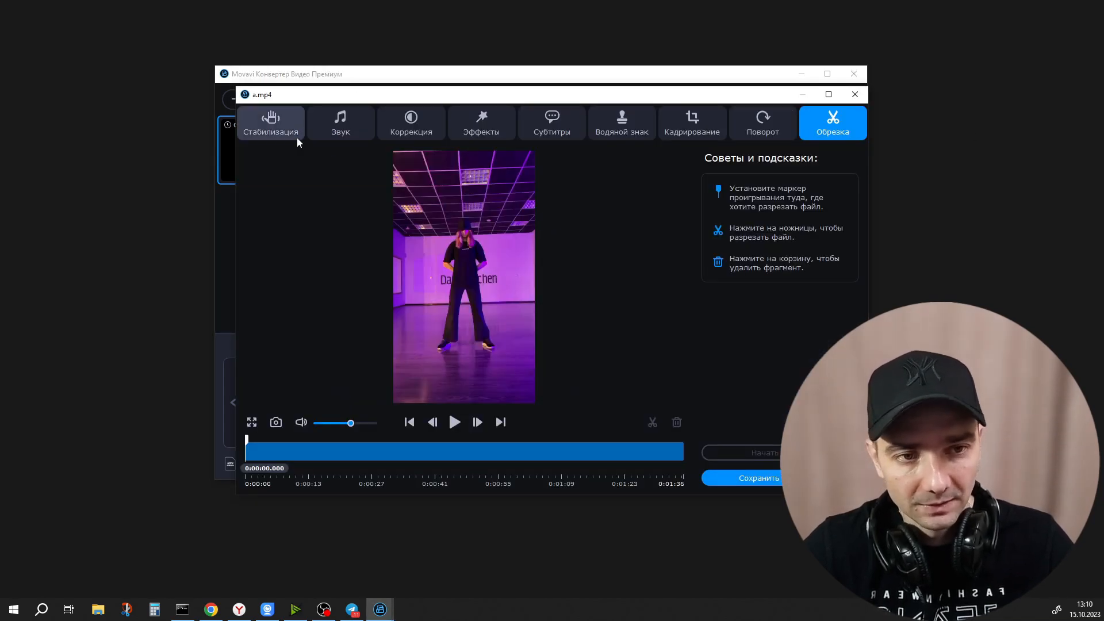
Crop the video without locked proportions to a 720x1064 frame, trimming the upper and lower edges at full width.
click(698, 120)
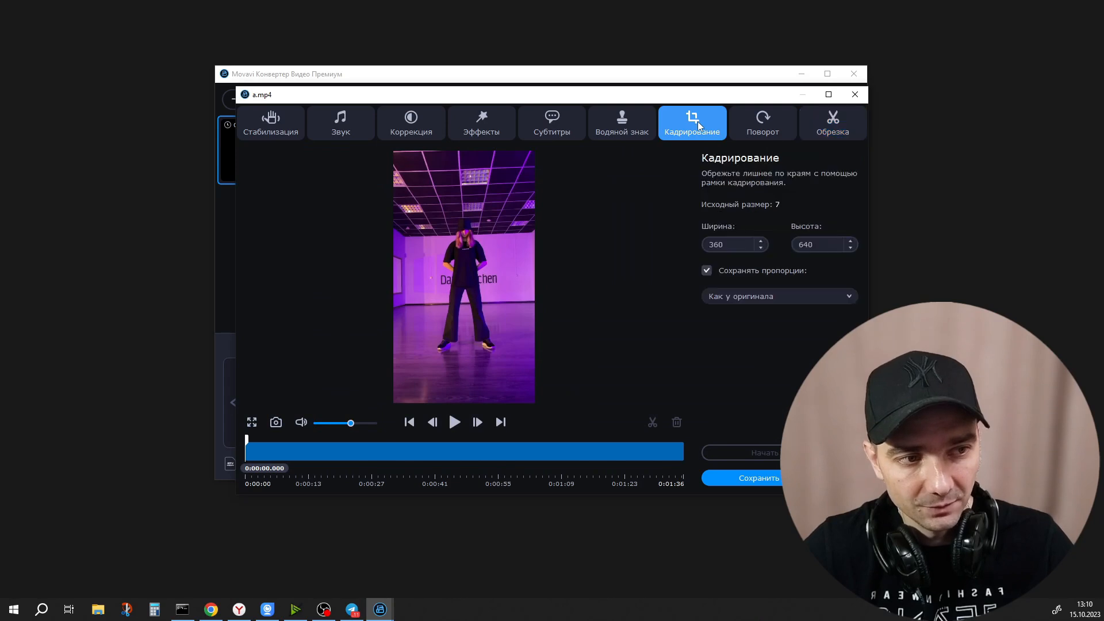
click(708, 270)
drag(430, 252, 394, 253)
drag(501, 262, 535, 265)
drag(487, 215, 510, 171)
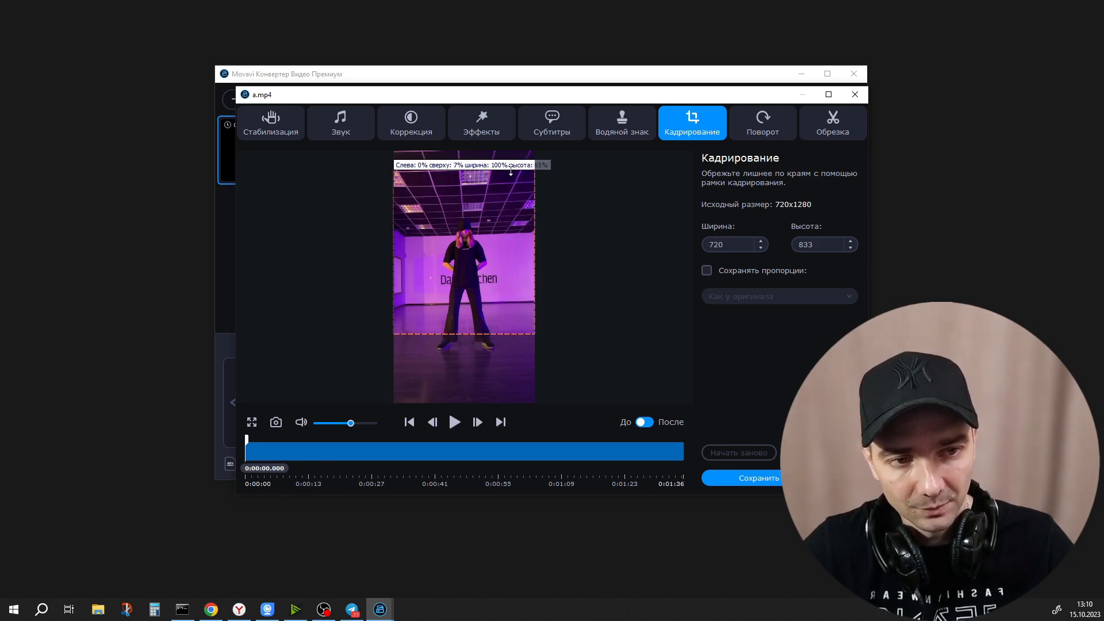
drag(464, 334, 463, 379)
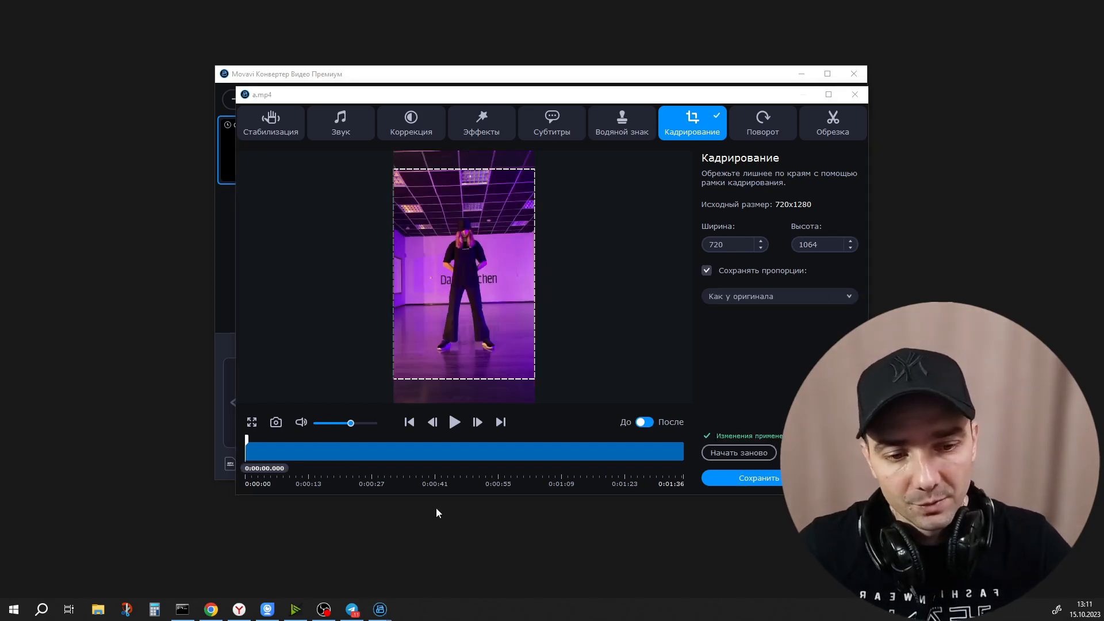
Split the clip on the timeline at about 0:00:16 and 0:01:04.
click(843, 123)
click(317, 452)
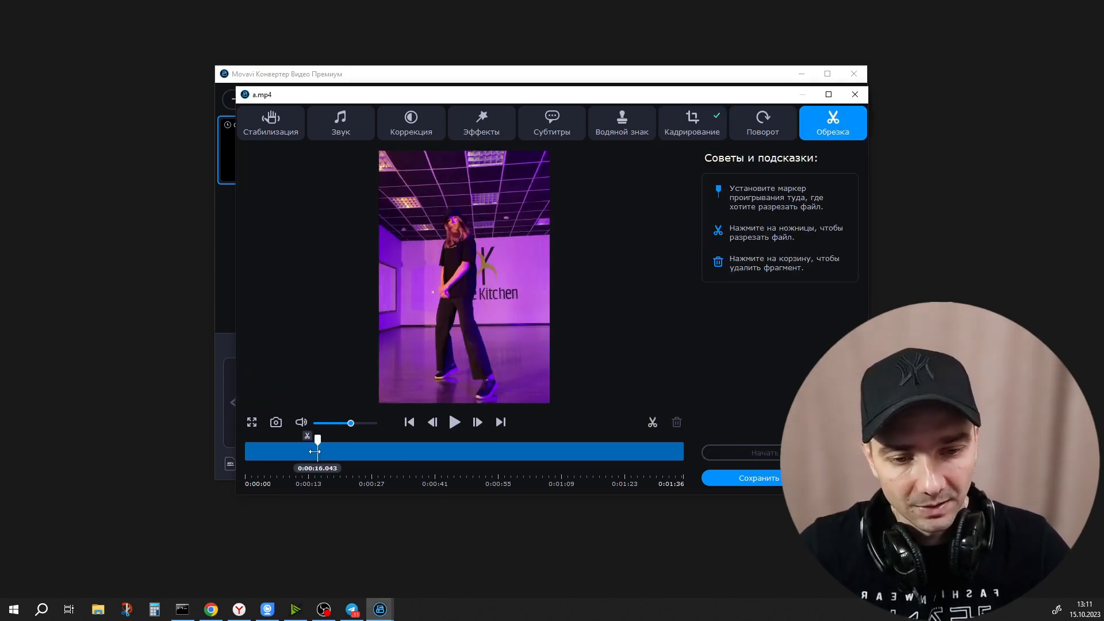
click(308, 437)
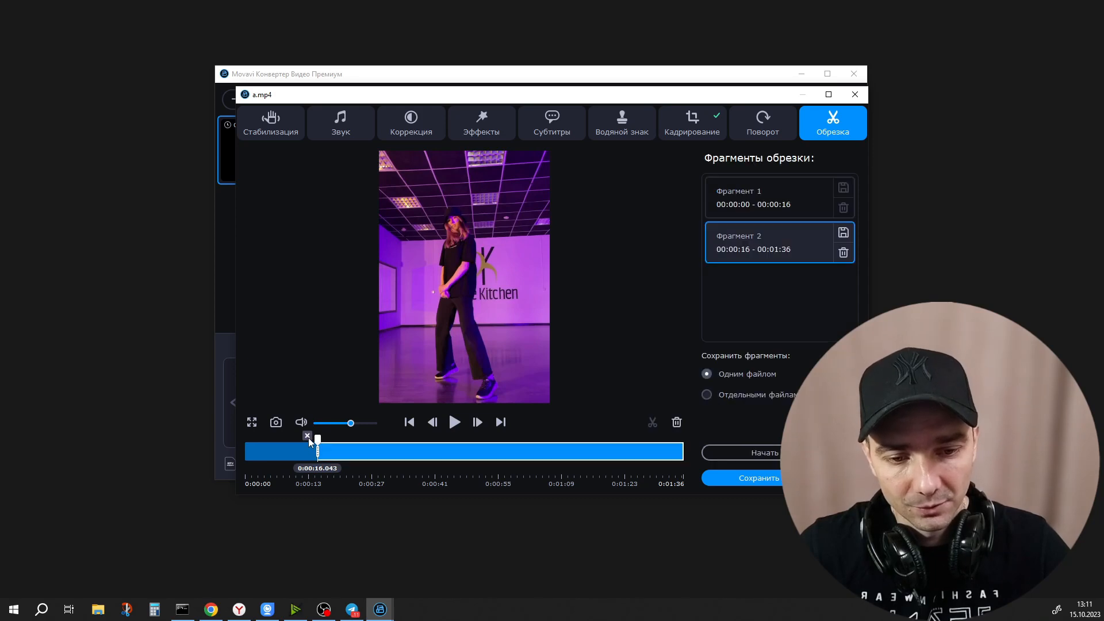
click(525, 451)
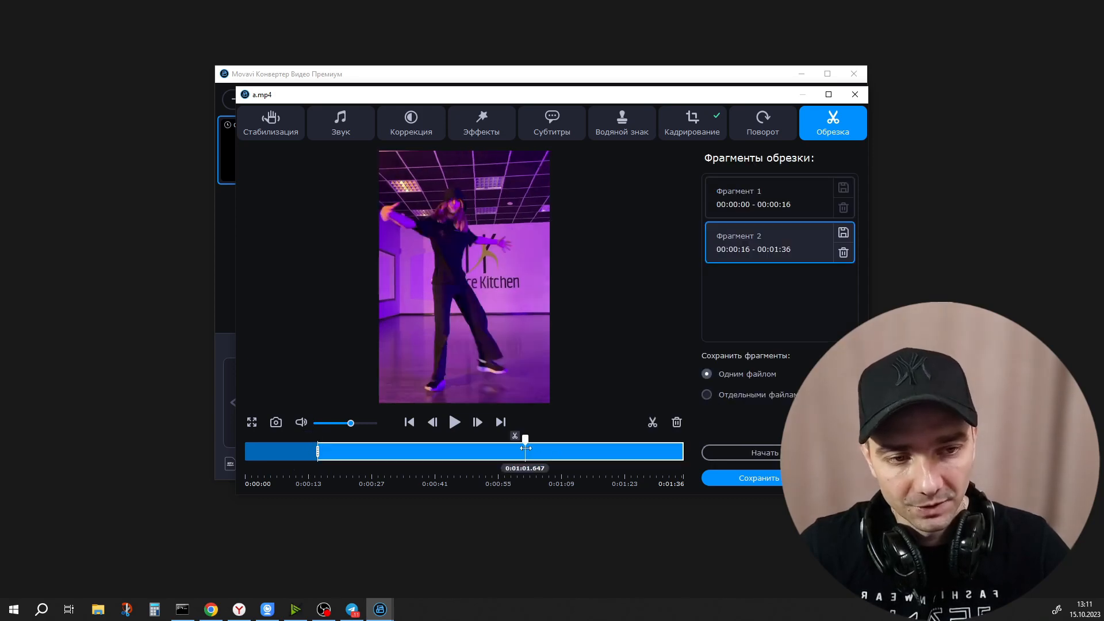
drag(525, 448, 537, 448)
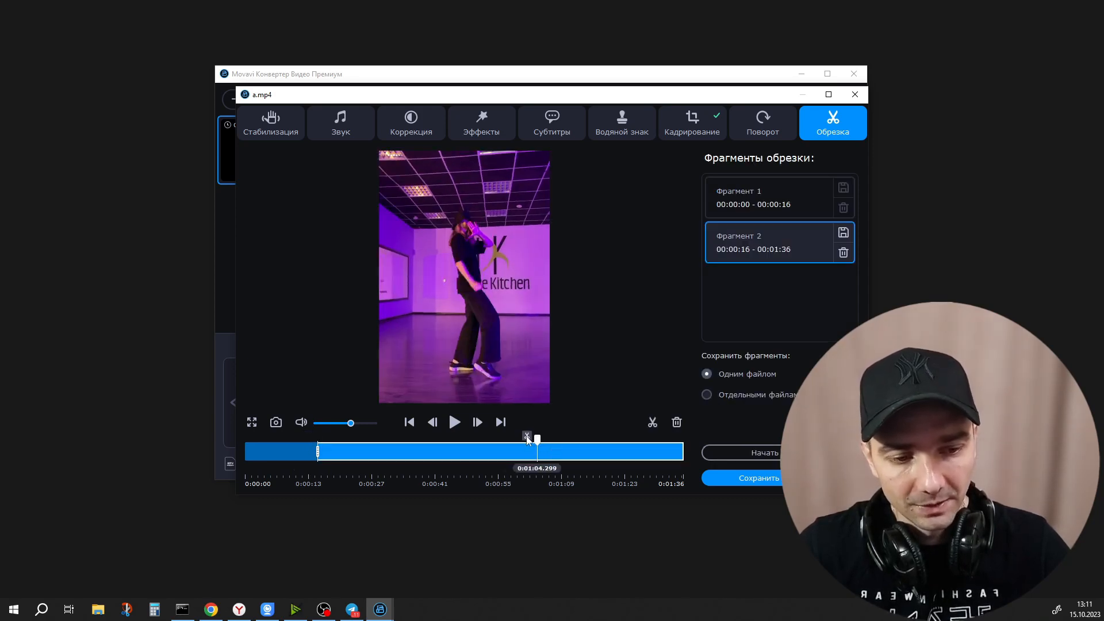
click(526, 436)
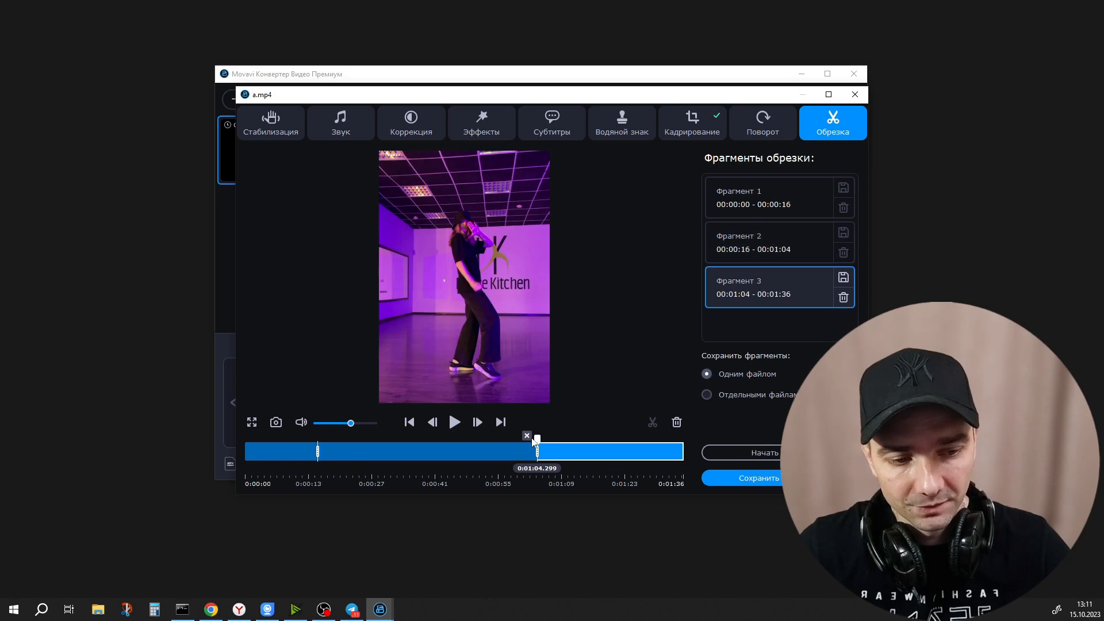
Delete the fragments 00:01:04 - 00:01:36 and 00:00:00 - 00:00:16, and save the clip's edits.
click(844, 298)
click(297, 449)
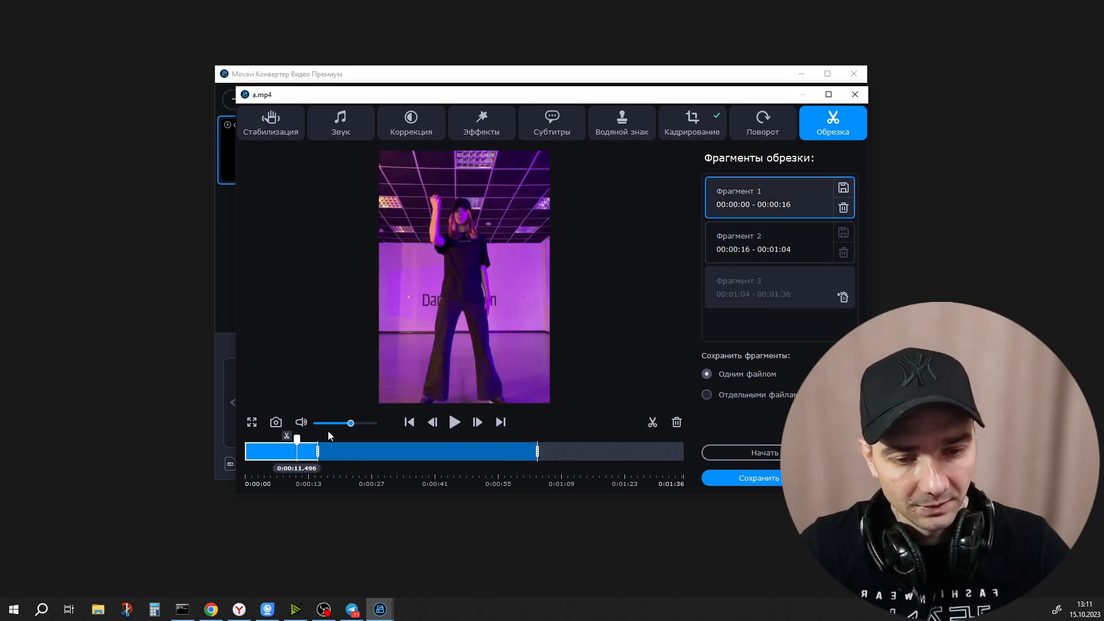
click(844, 207)
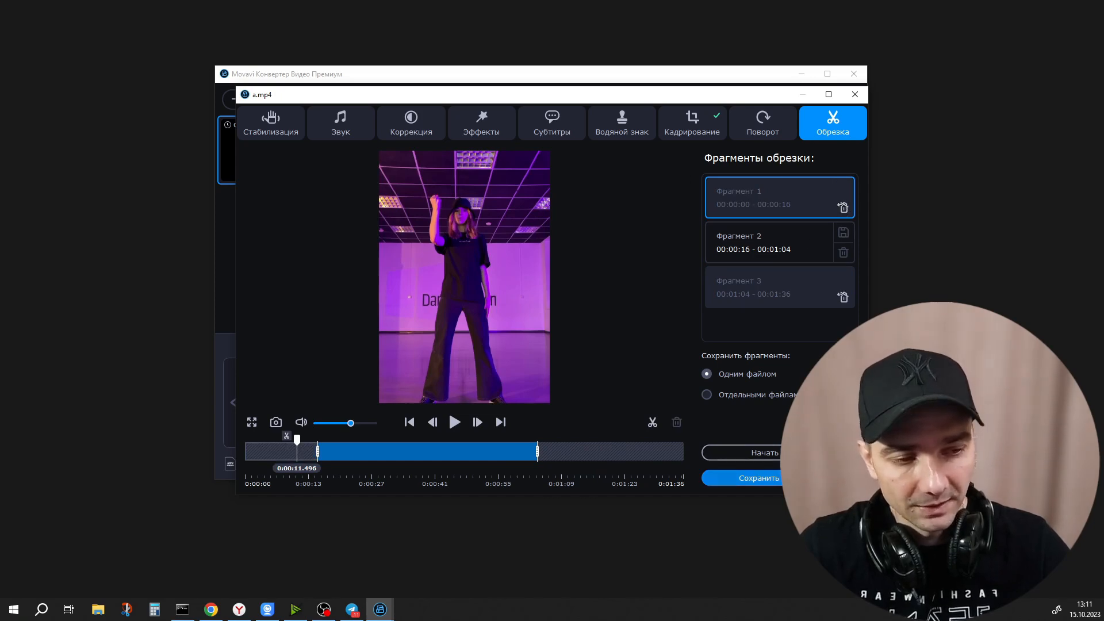
click(748, 477)
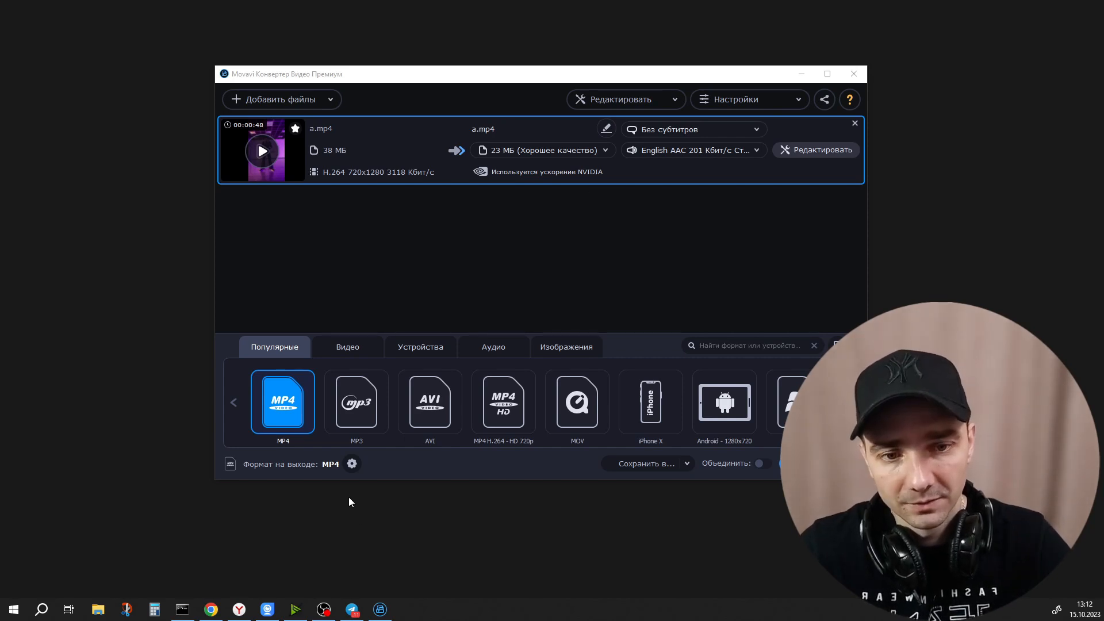
Choose MP4 as the output format and set its frame rate to 15.
click(288, 409)
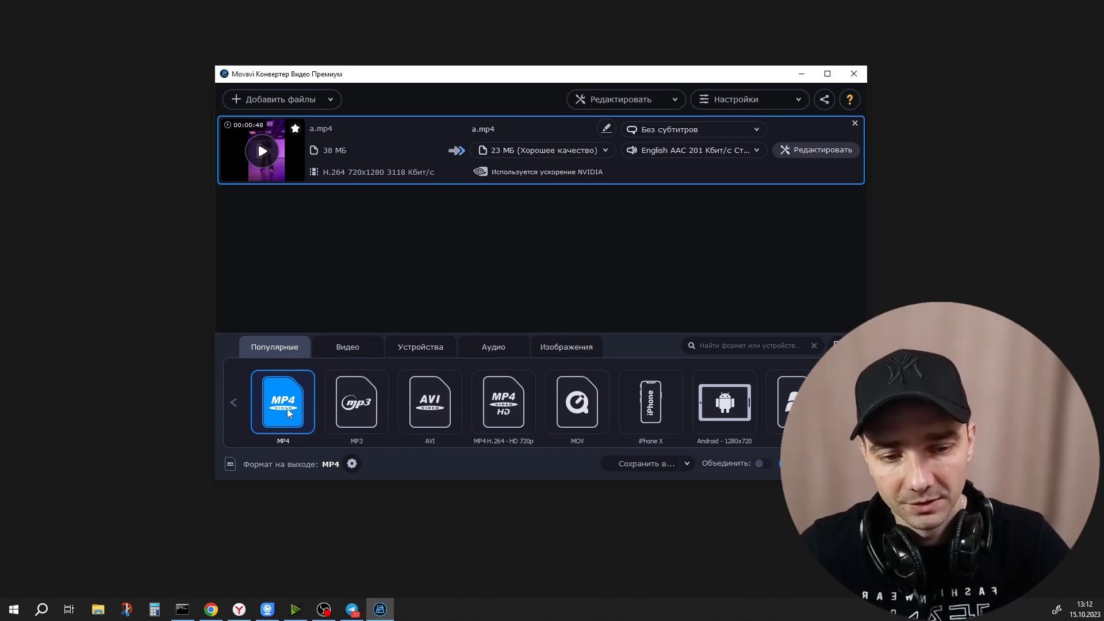
click(352, 465)
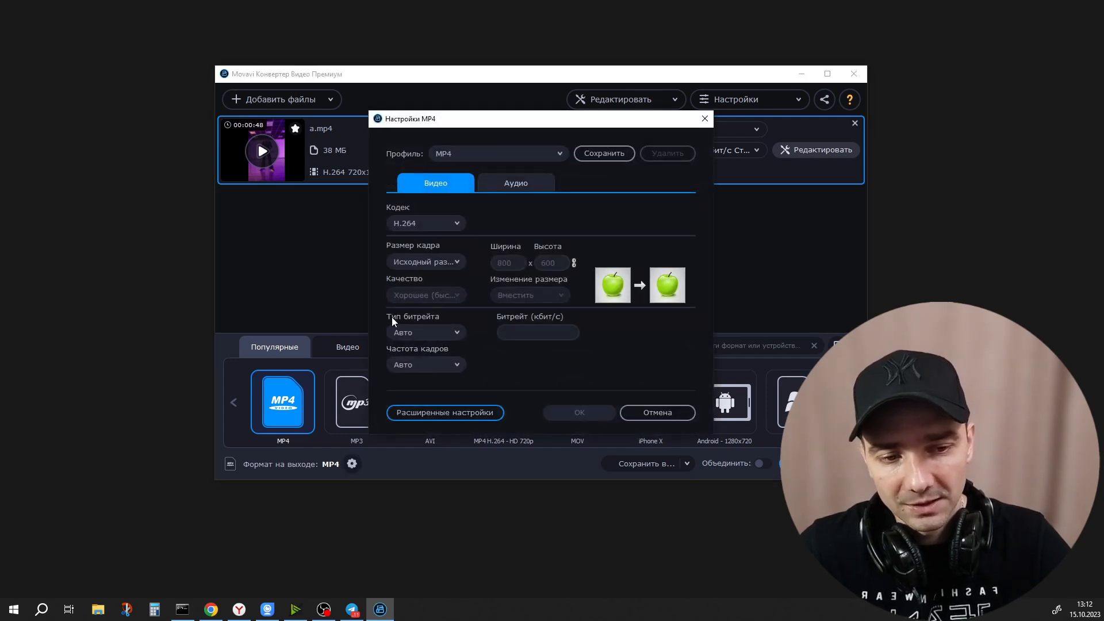
click(457, 364)
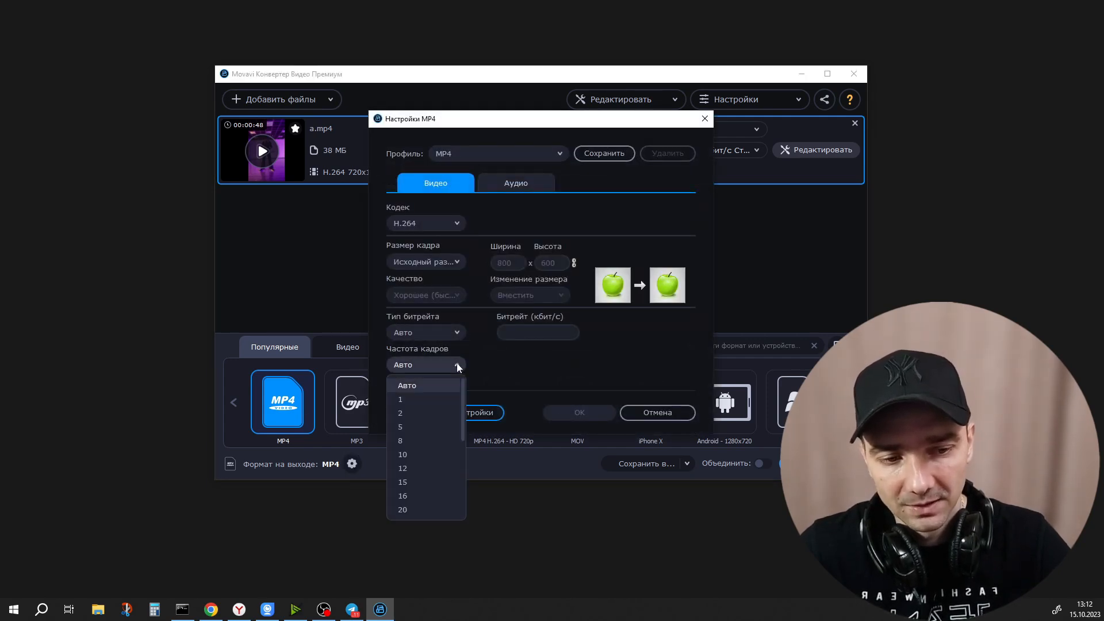
click(413, 483)
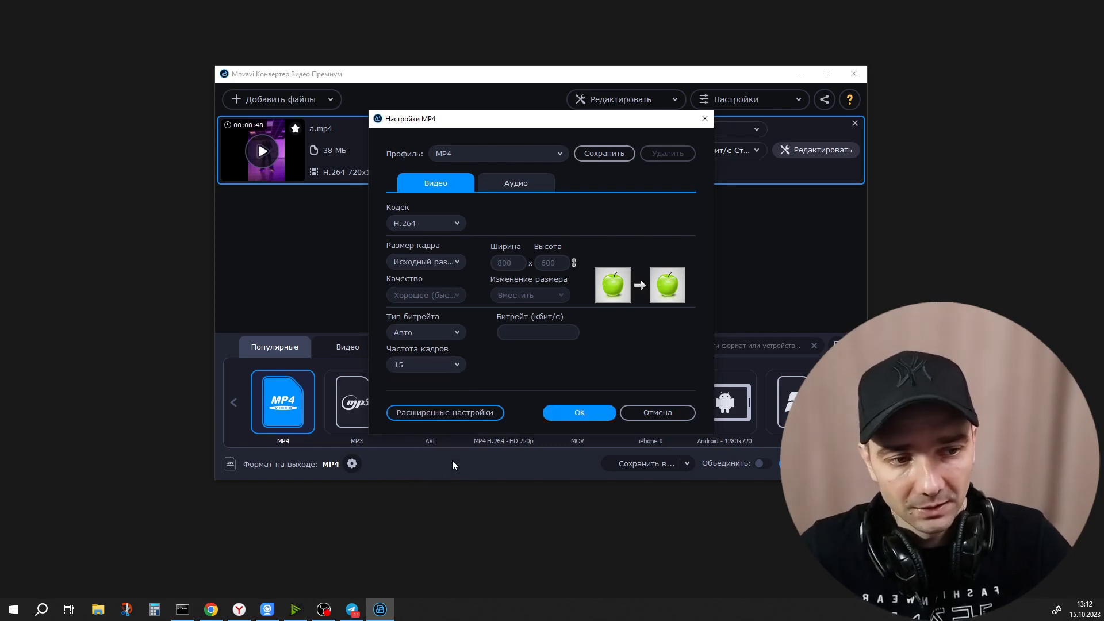
click(592, 413)
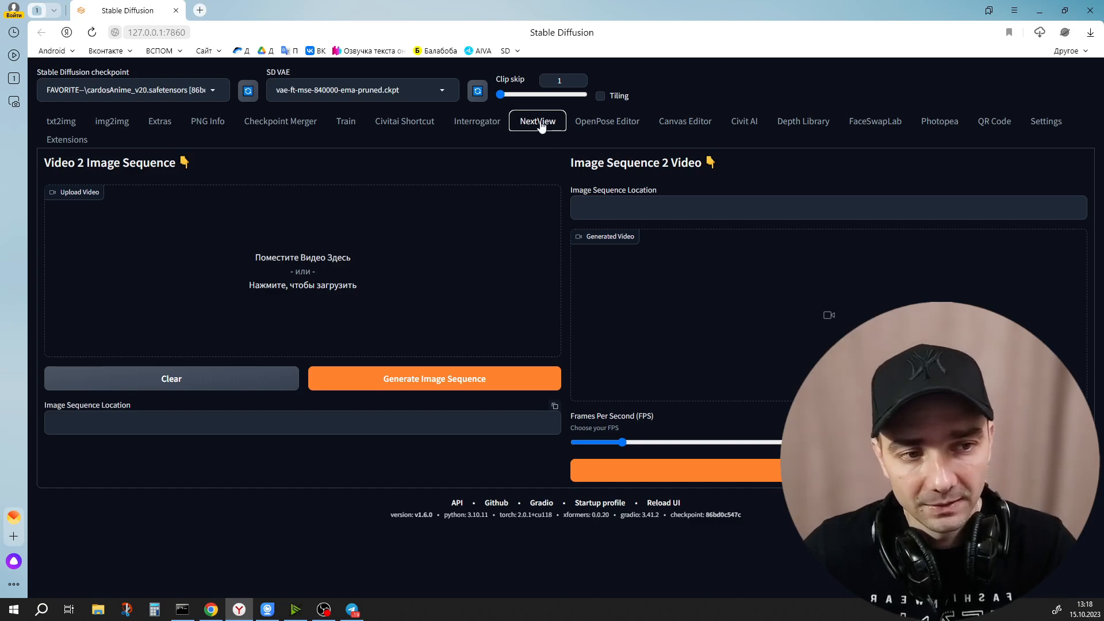
click(67, 143)
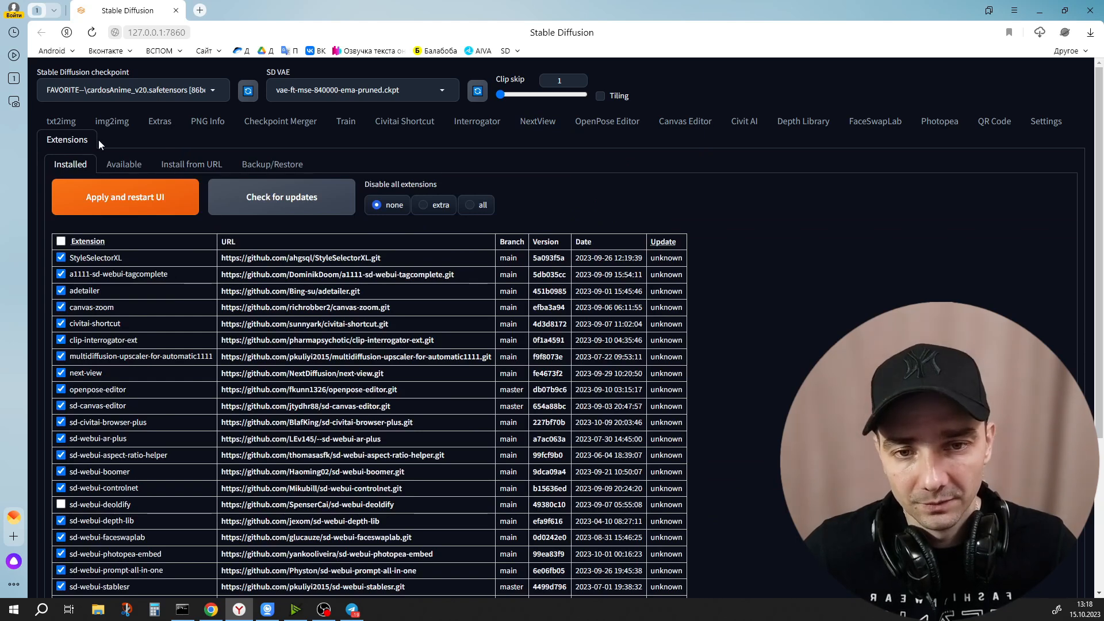
click(195, 168)
right_click(104, 200)
click(128, 283)
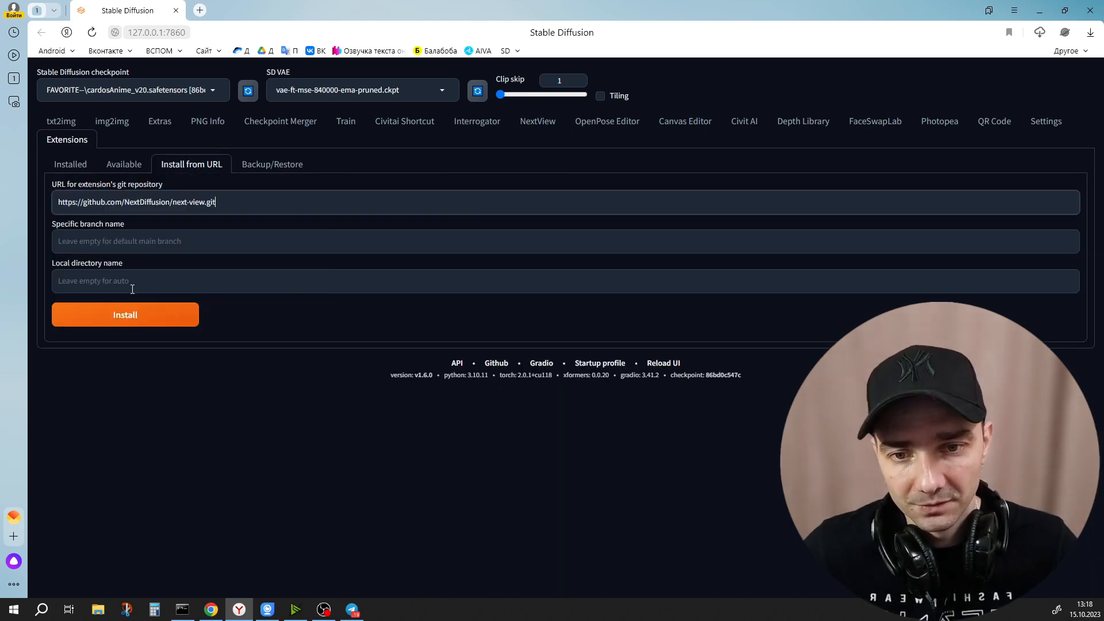
triple_click(225, 205)
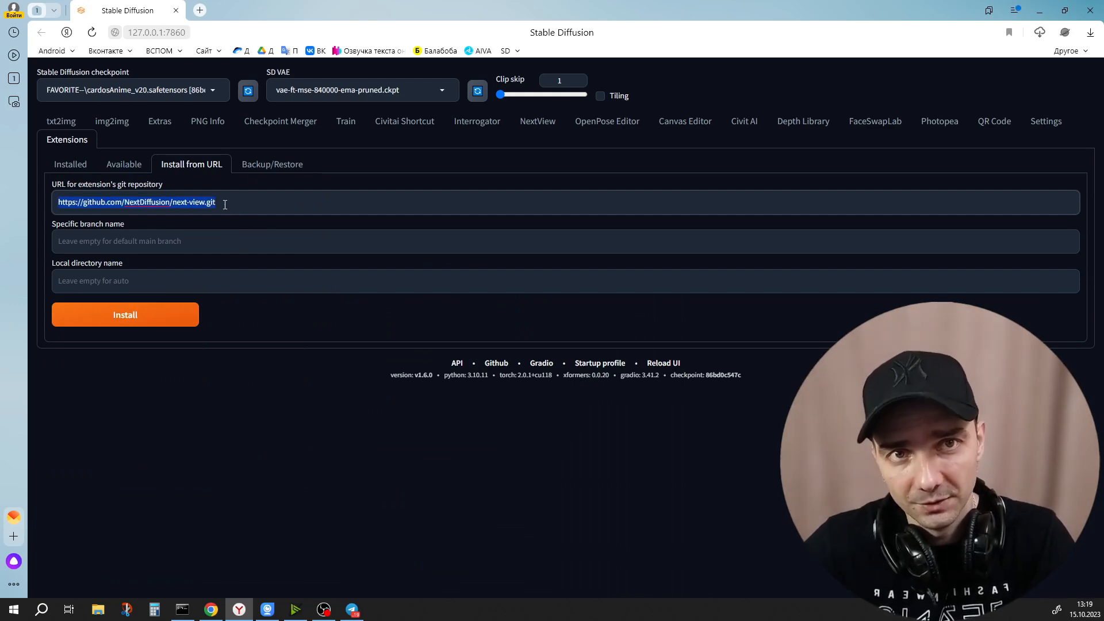
click(133, 315)
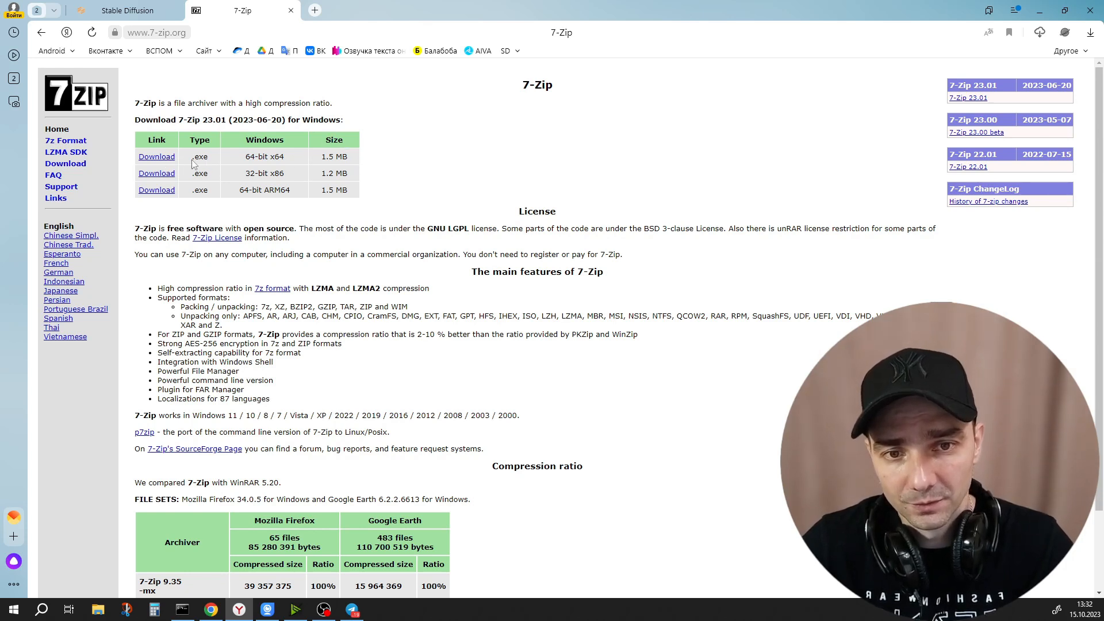
Highlight the 64-bit x64 Windows entry in the download table on the 7-Zip site.
drag(245, 156, 286, 158)
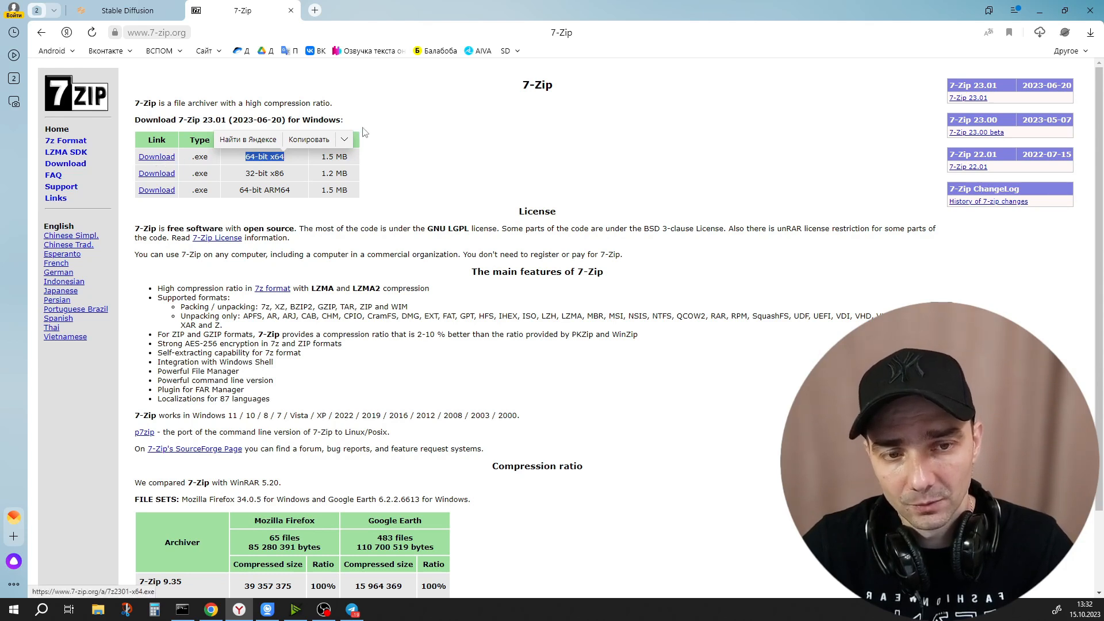
click(435, 154)
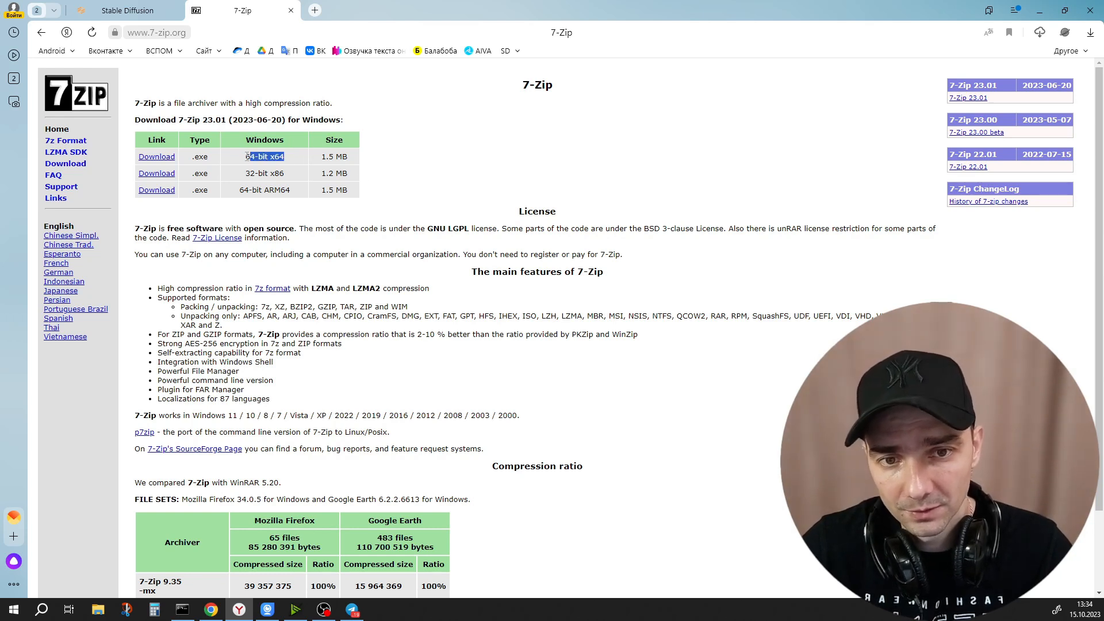
drag(247, 157, 244, 157)
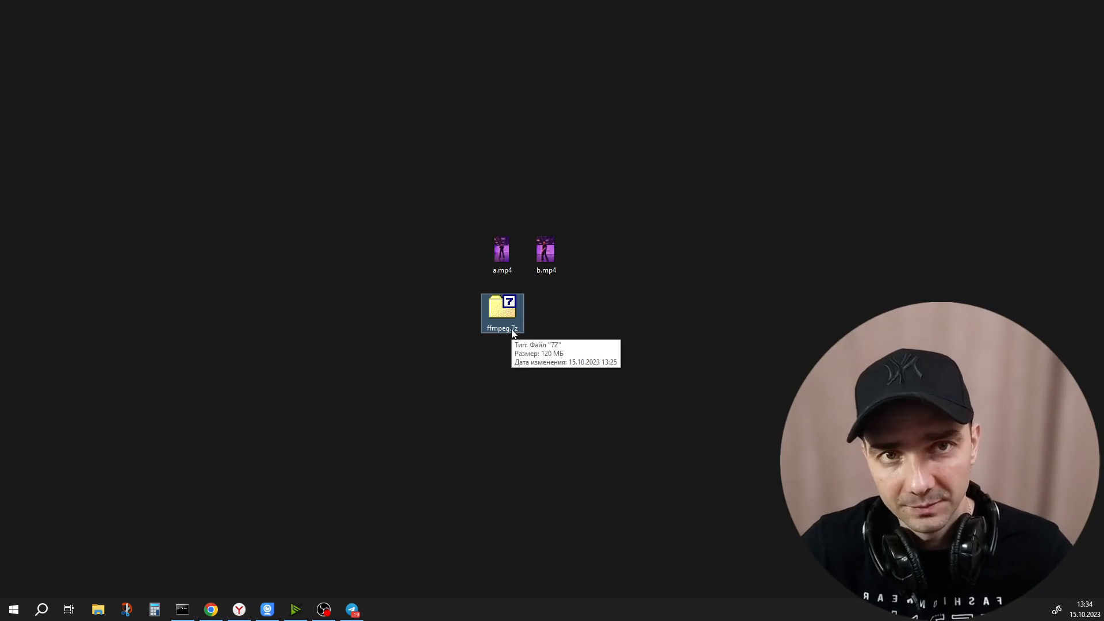
Extract the ffmpeg.7z archive onto the desktop with 7-Zip.
right_click(503, 308)
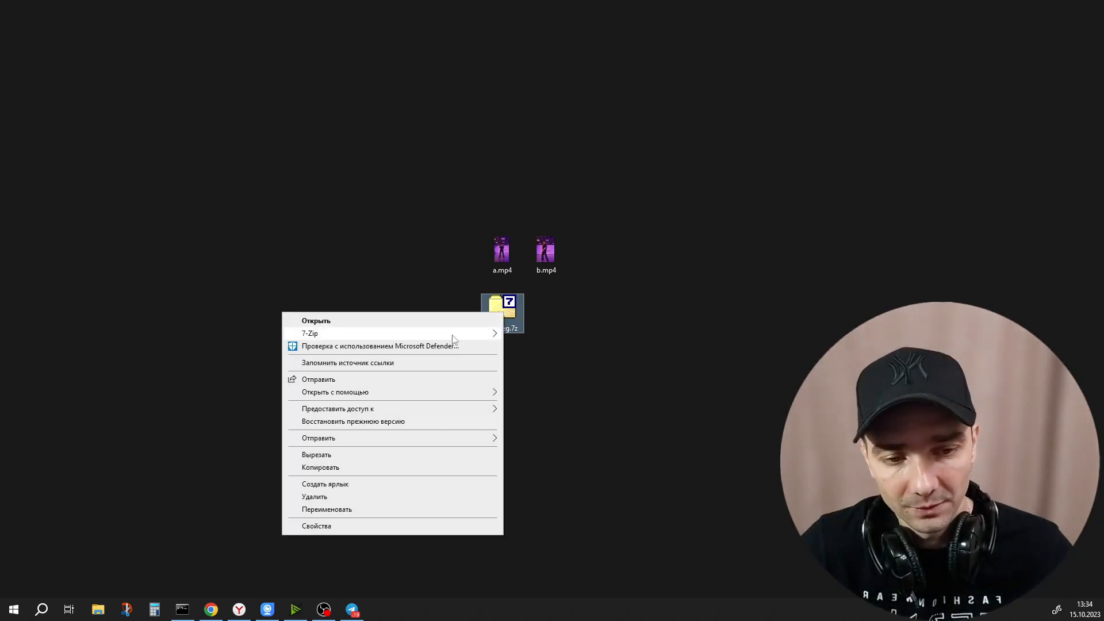
mouse_move(428, 338)
click(558, 364)
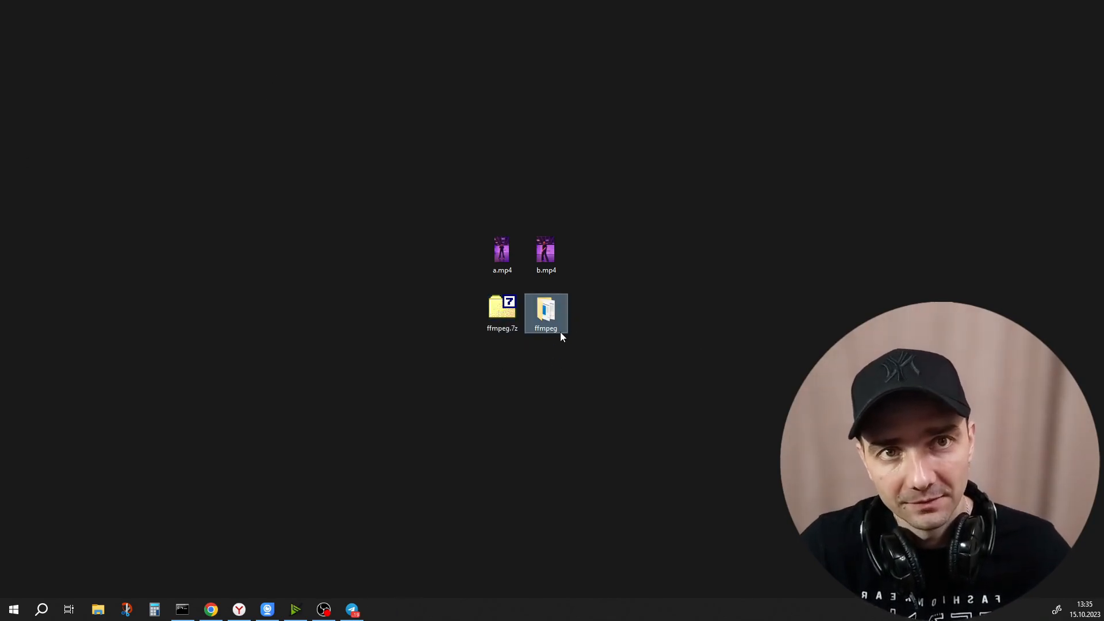
Open the ffmpeg folder on the local disk C: in File Explorer to view its contents.
key(super+e)
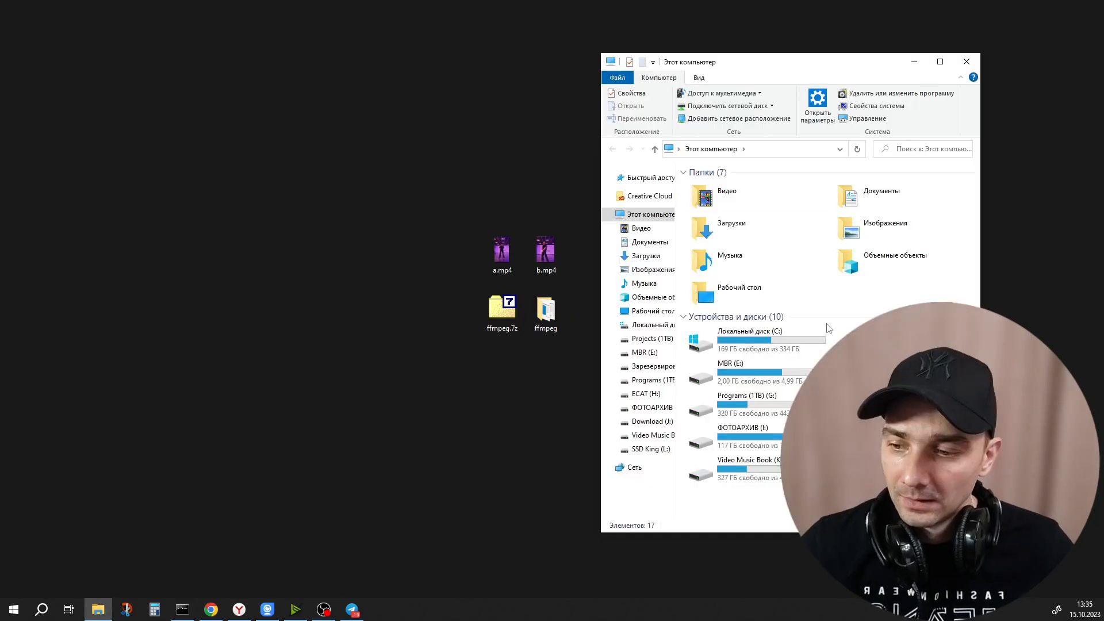
double_click(755, 344)
mouse_move(547, 313)
mouse_down()
mouse_move(569, 345)
mouse_move(764, 440)
mouse_move(549, 317)
mouse_up()
click(742, 188)
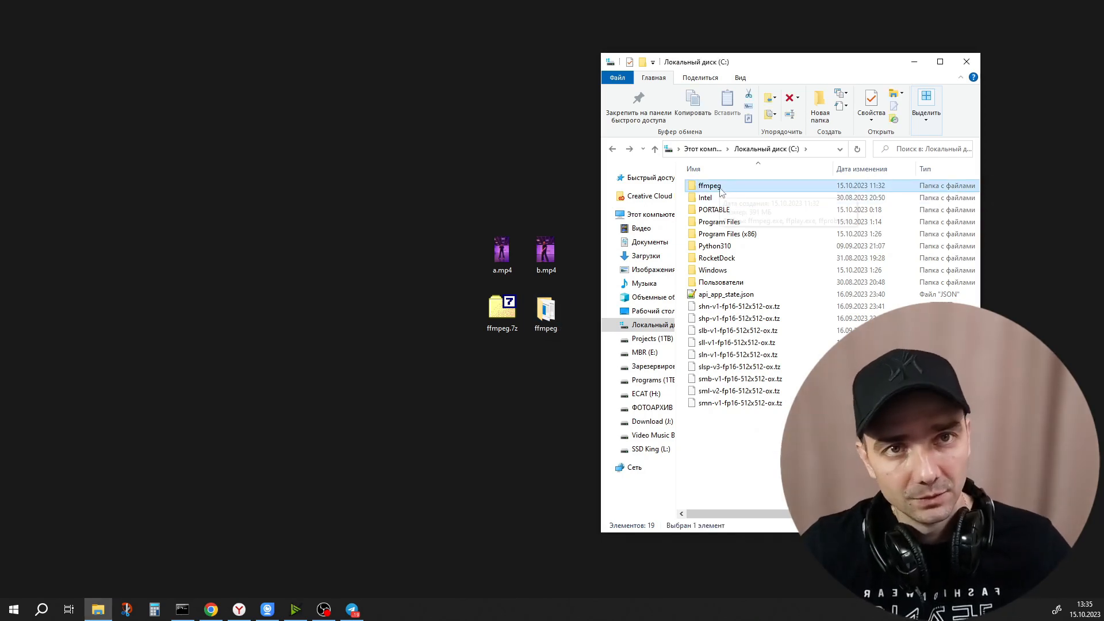
double_click(722, 188)
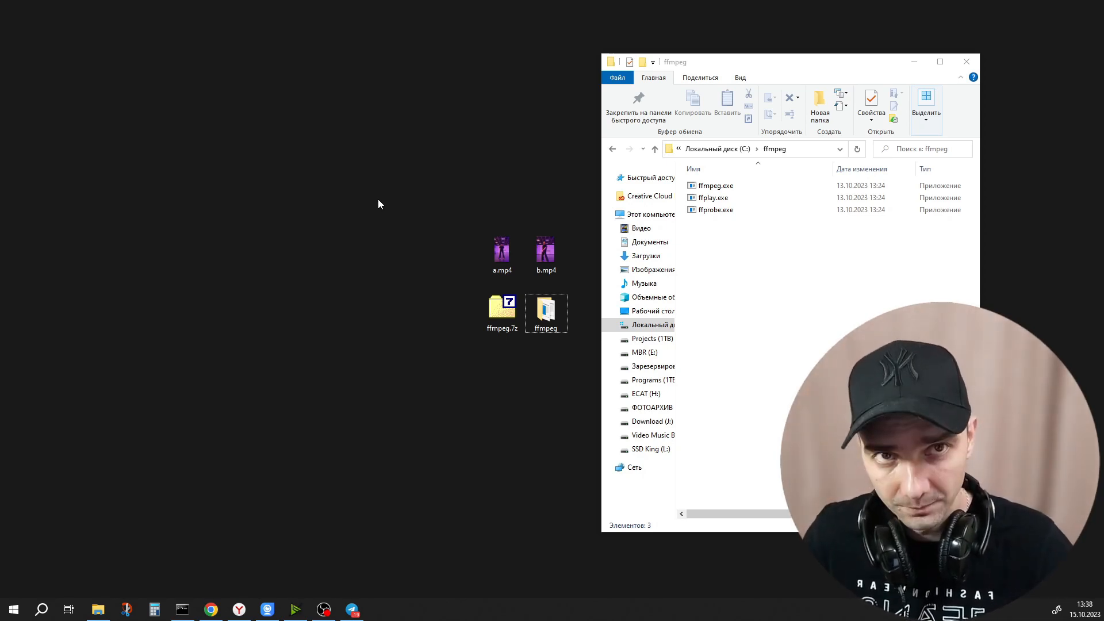
Open the system Path variable for editing through the advanced system settings' environment variables.
key(super+Pause)
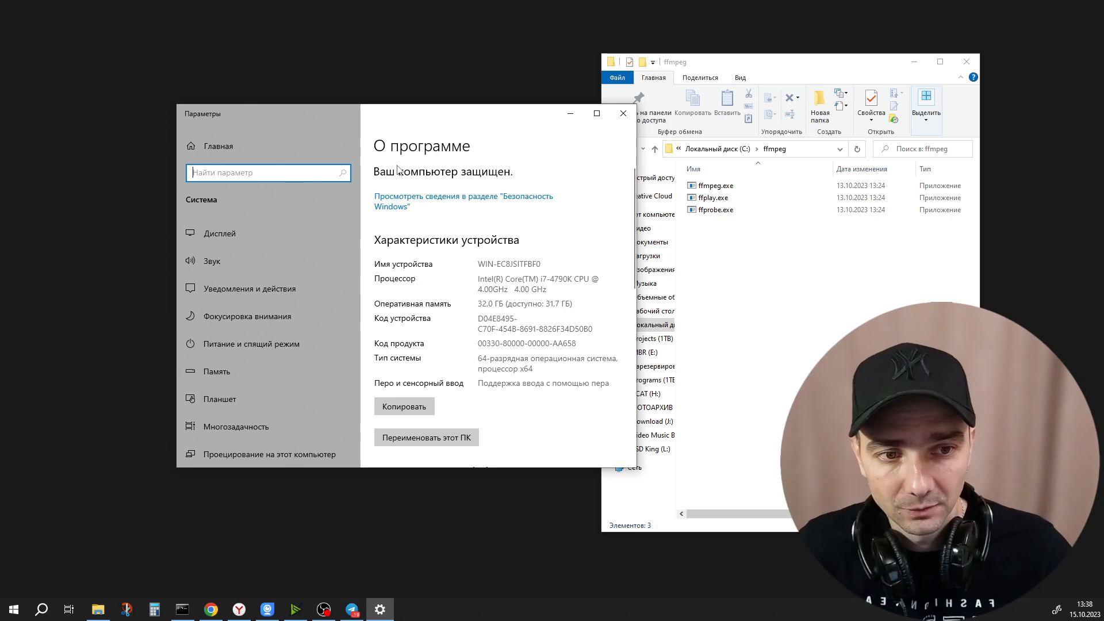
scroll(506, 199, down, 8)
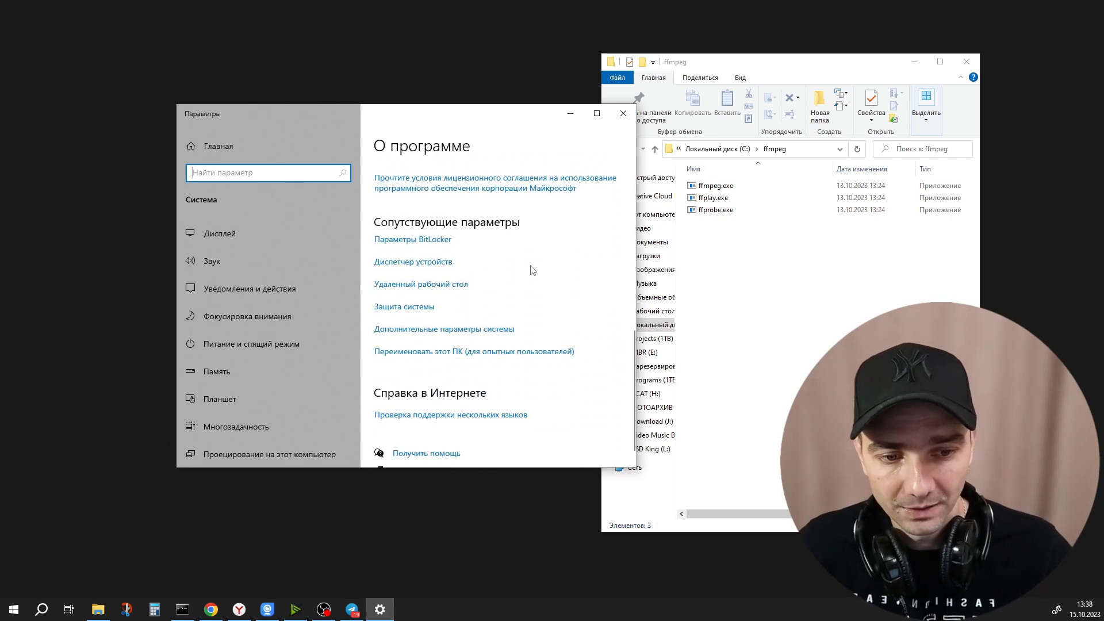
click(466, 337)
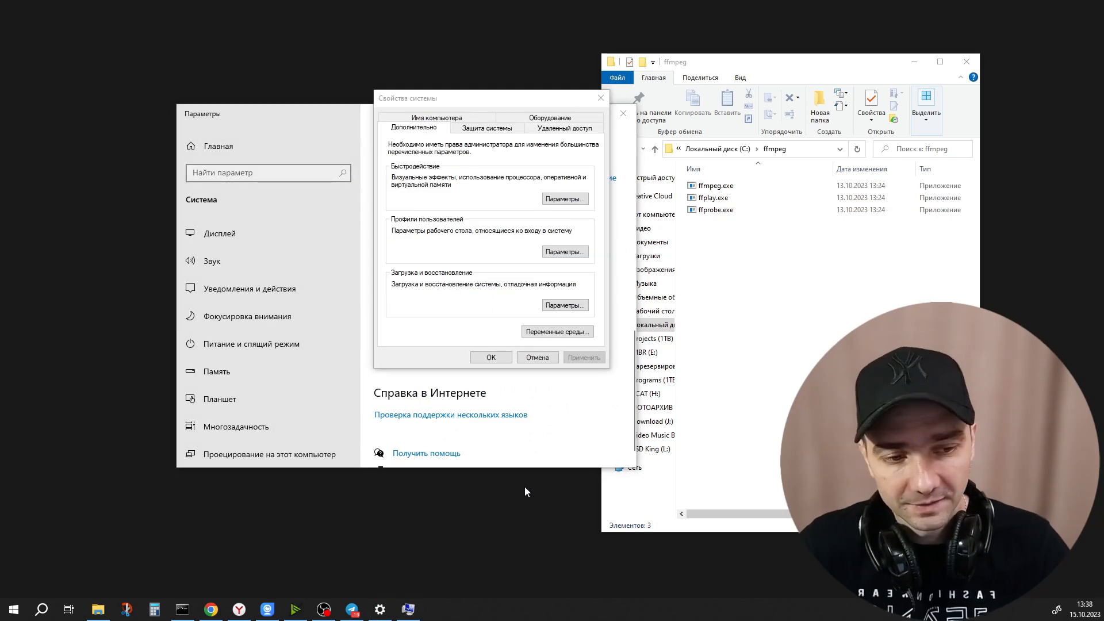
click(557, 333)
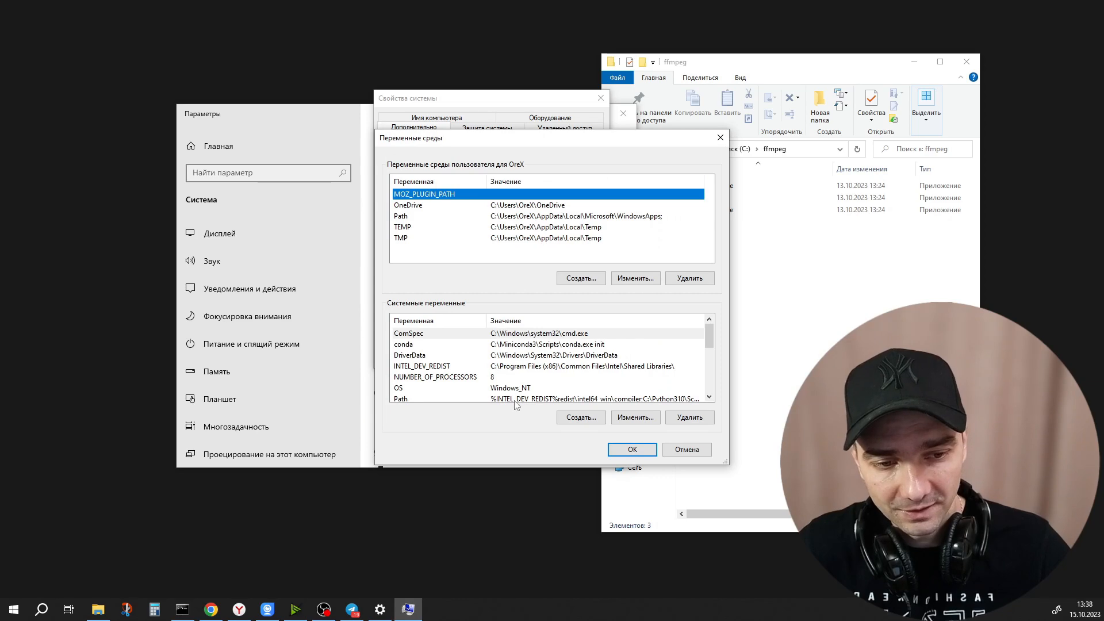
scroll(502, 379, down, 2)
click(404, 334)
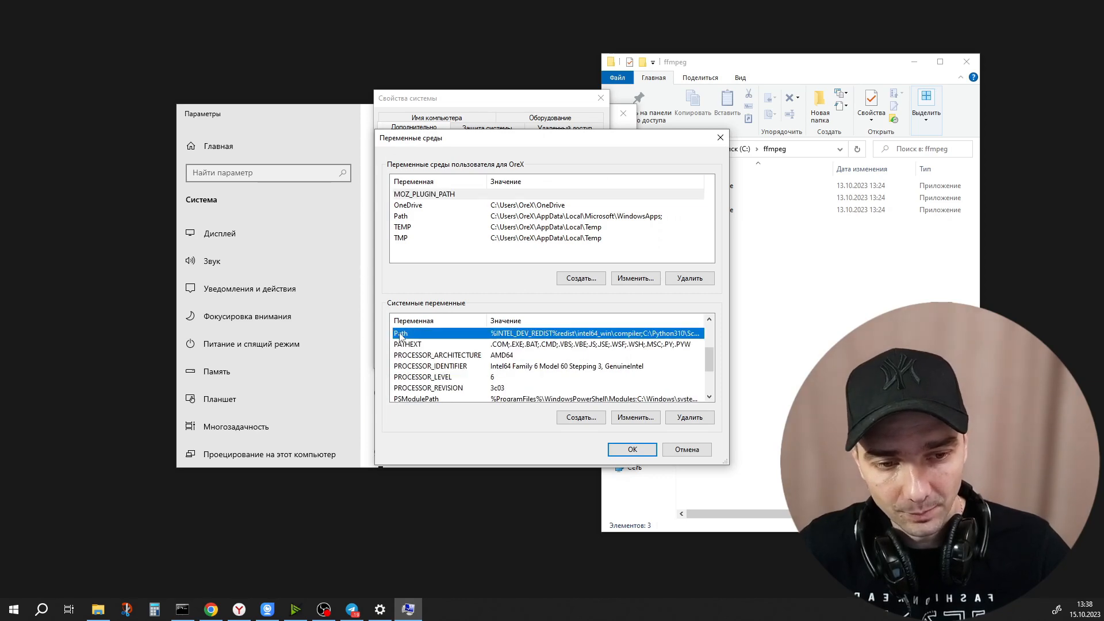
double_click(500, 337)
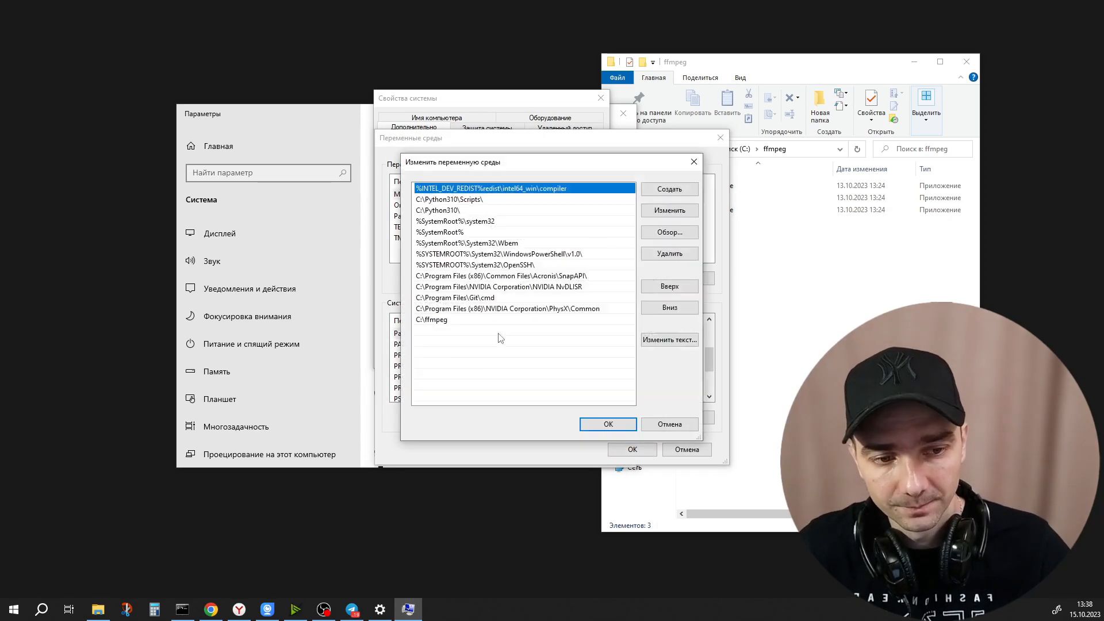
Compare the C:\ffmpeg entry in the Path list with the ffmpeg folder's address, and confirm the environment variable and system properties dialogs.
click(670, 190)
click(440, 321)
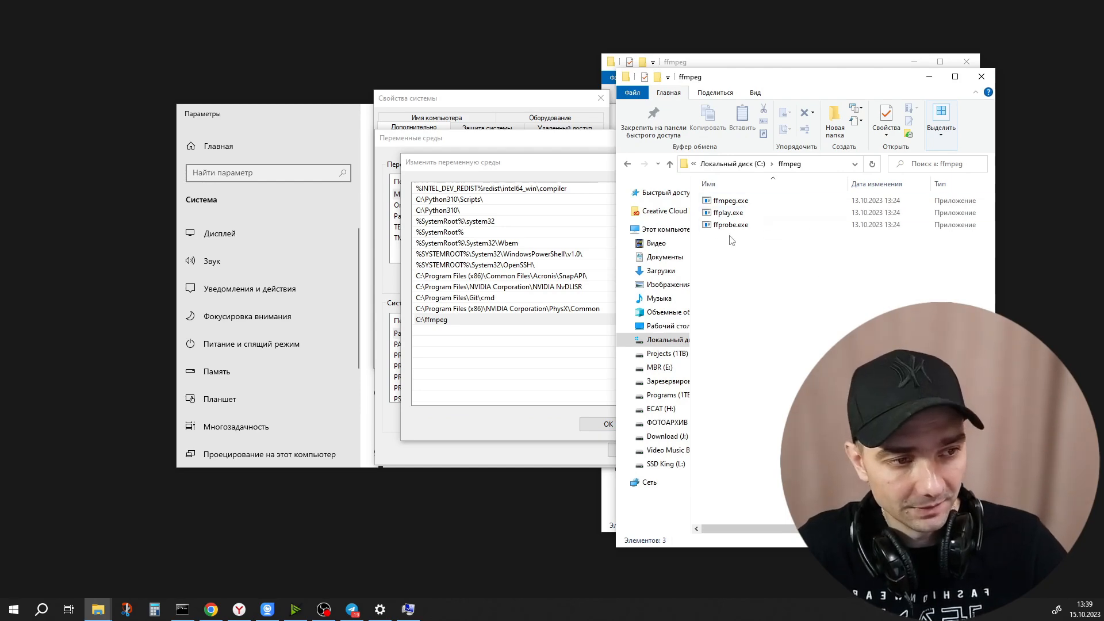
click(816, 165)
right_click(717, 166)
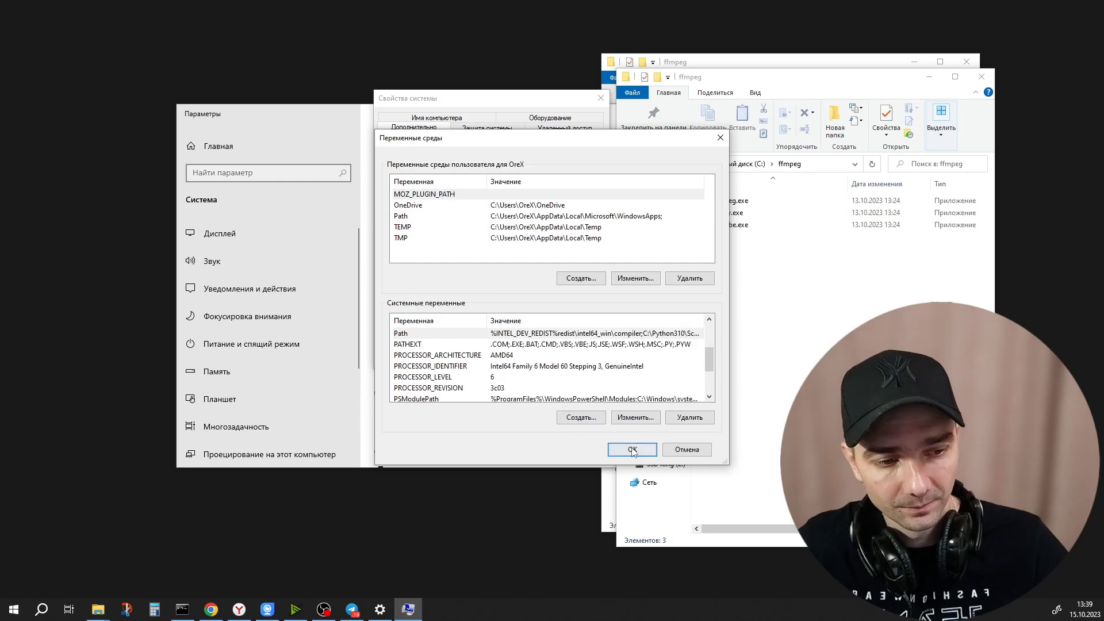
click(633, 449)
click(489, 357)
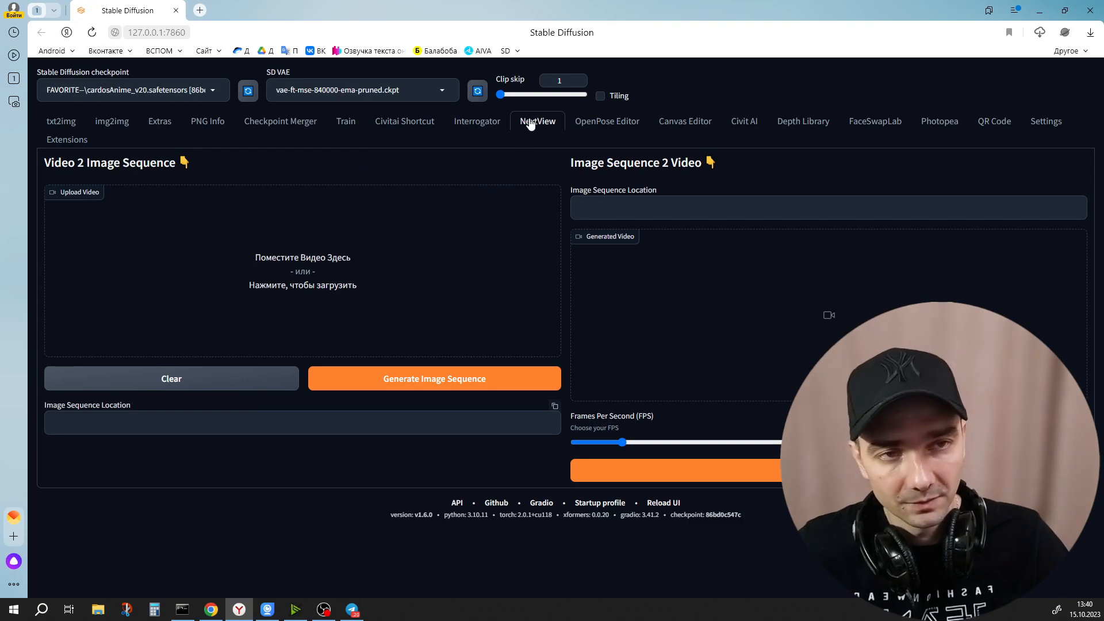
Load b.mp4 from the desktop into NextView's Video 2 Image Sequence and generate its image sequence.
click(291, 262)
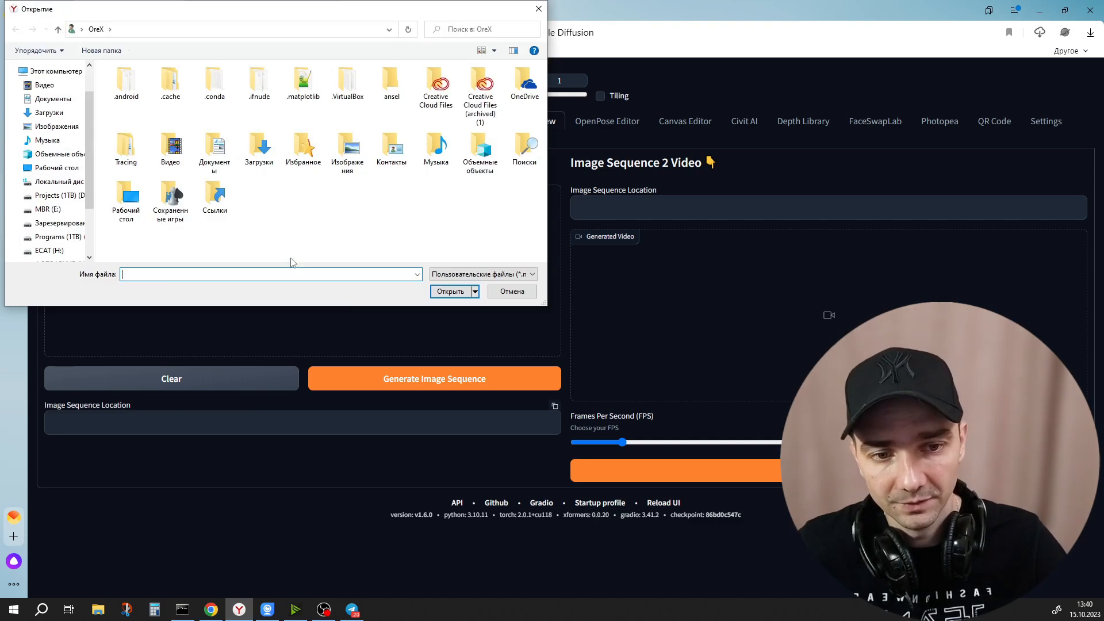
click(56, 167)
click(504, 169)
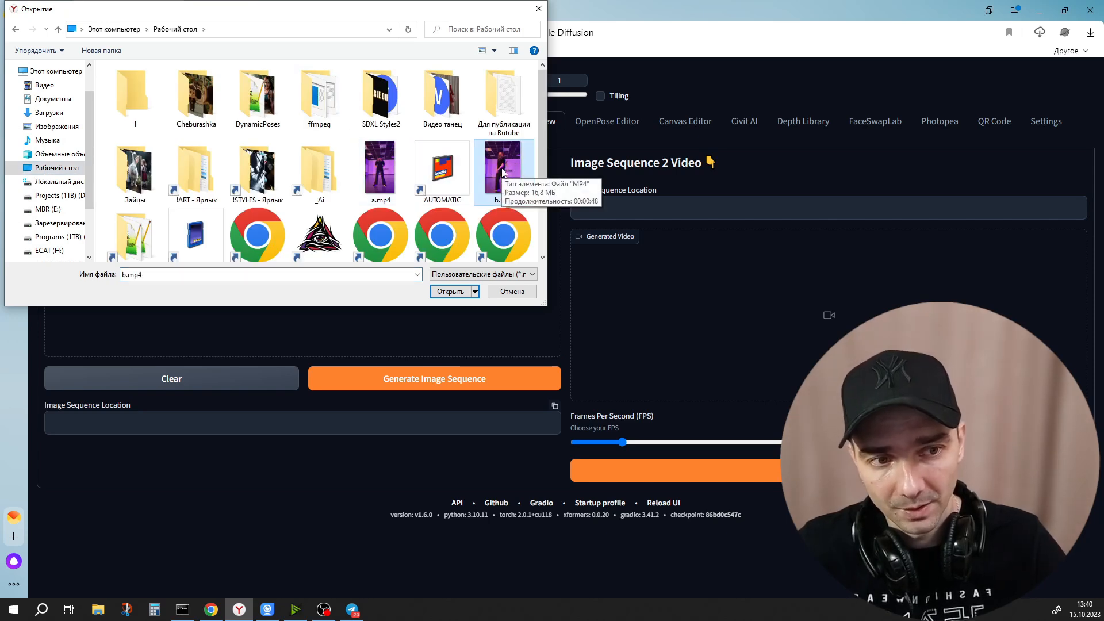
double_click(503, 169)
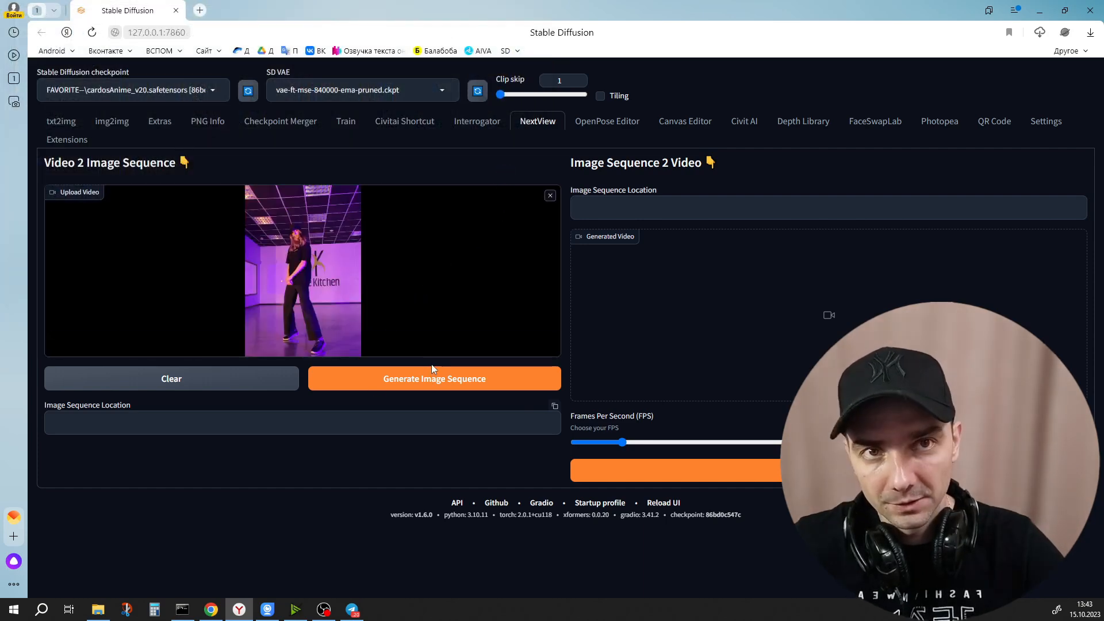
click(458, 386)
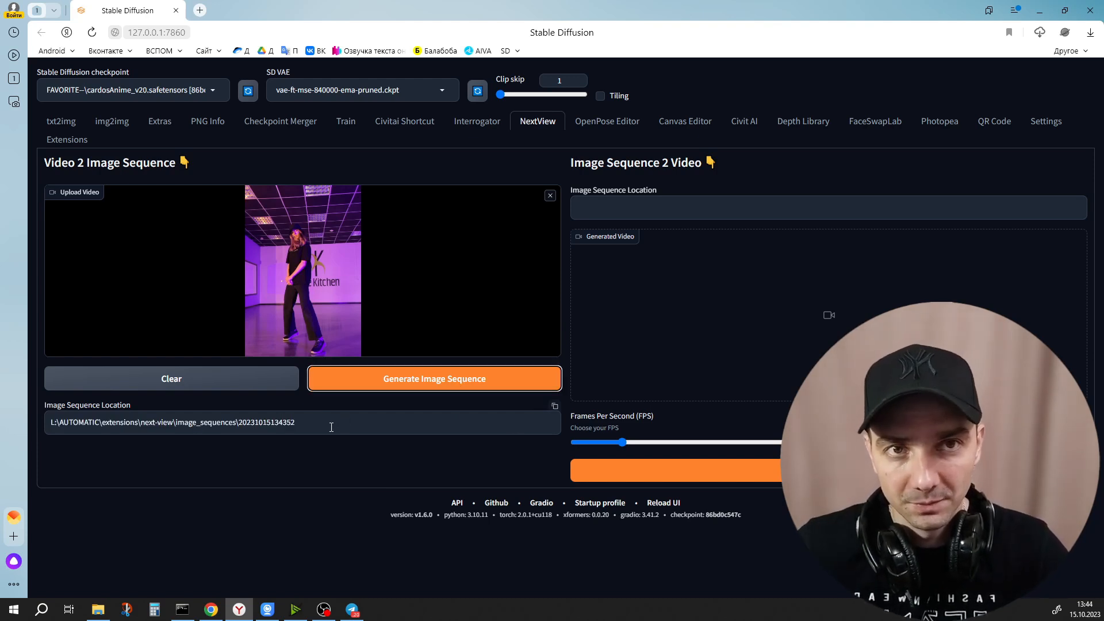
Copy the generated image sequence location and open that folder in File Explorer.
drag(320, 427, 47, 419)
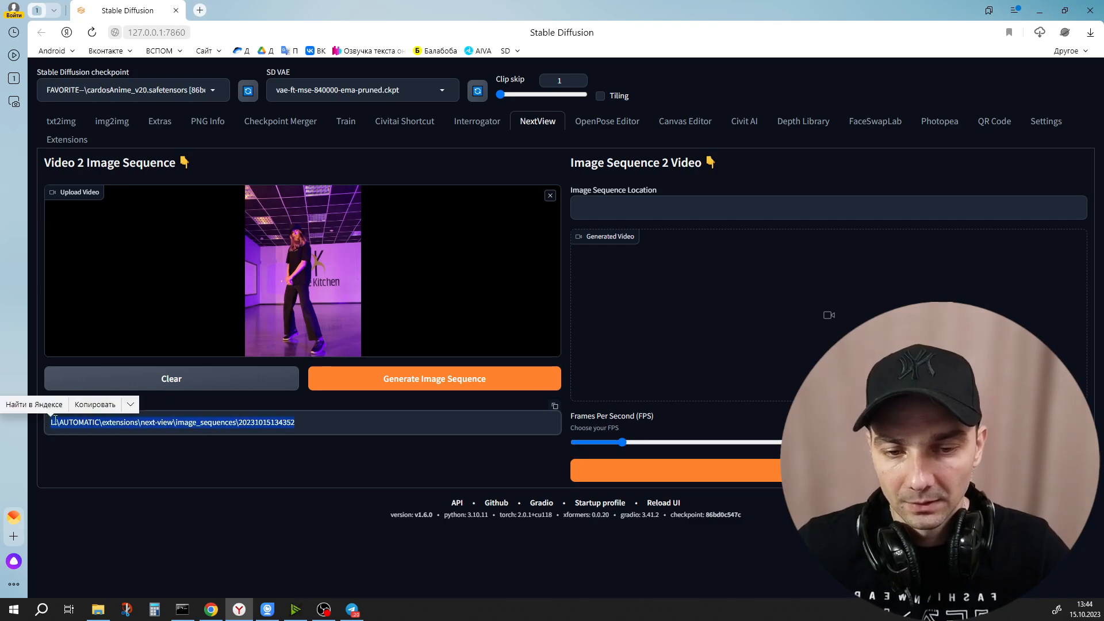
click(555, 406)
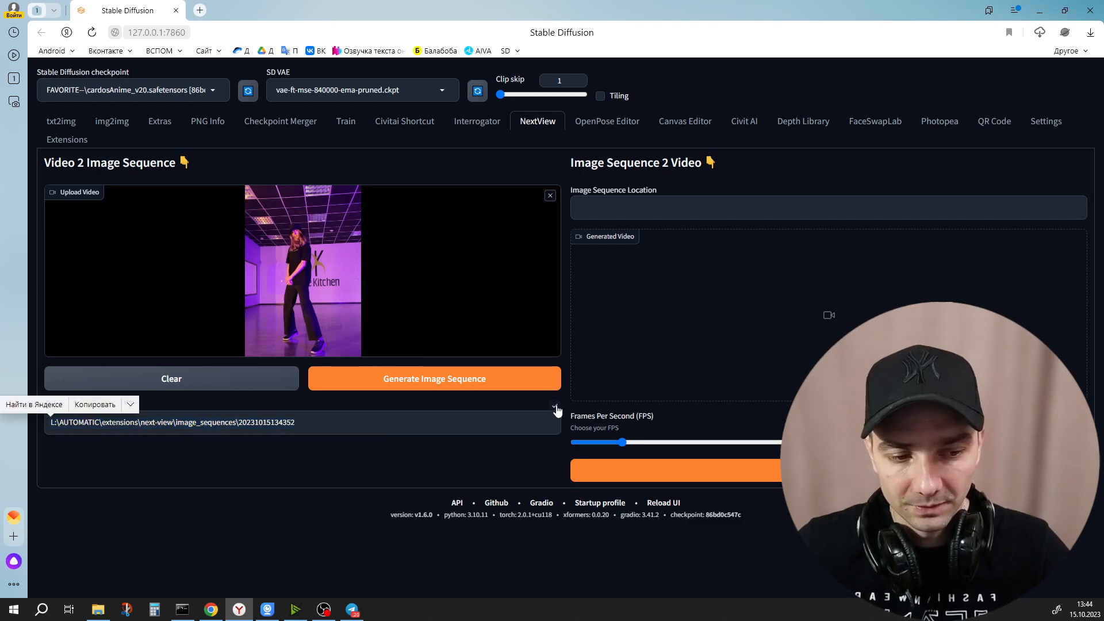
key(super+e)
click(811, 165)
key(ctrl+v)
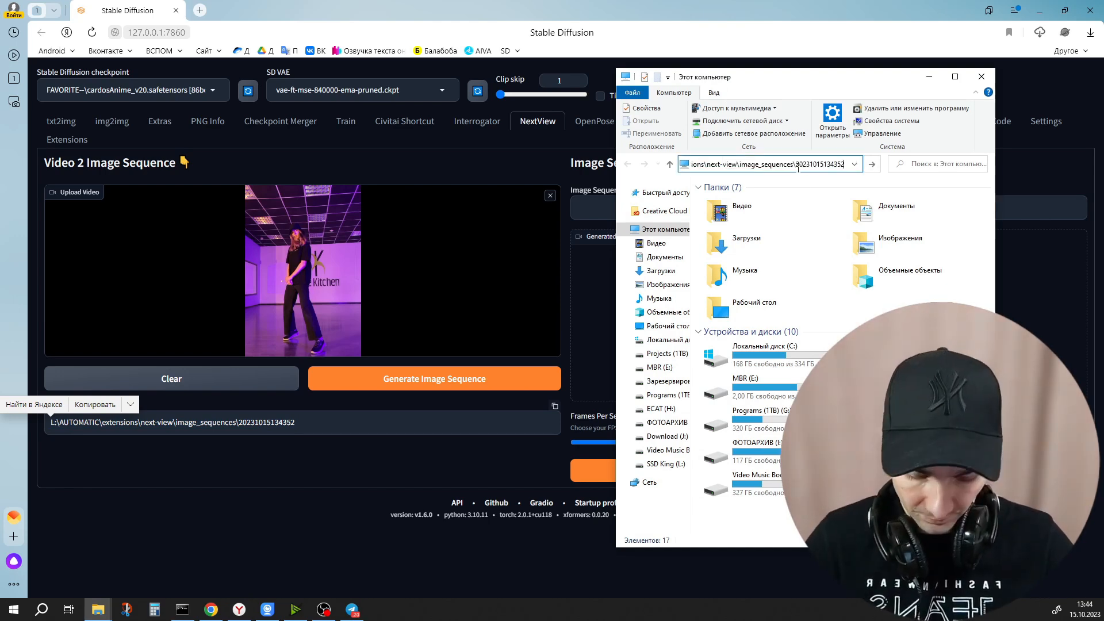
key(Return)
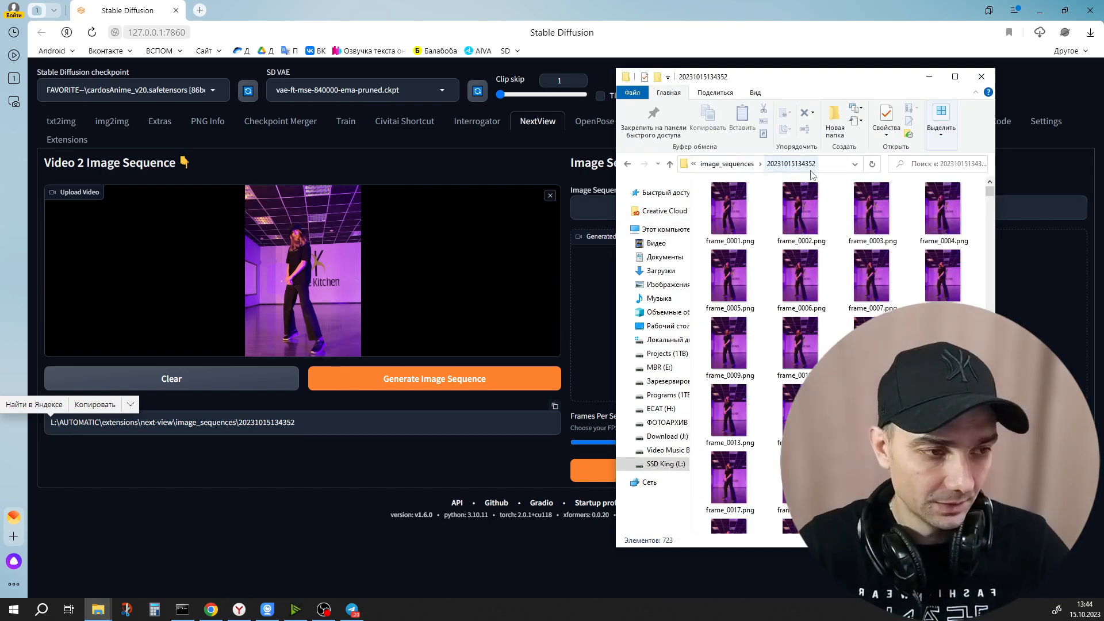
click(727, 164)
click(728, 166)
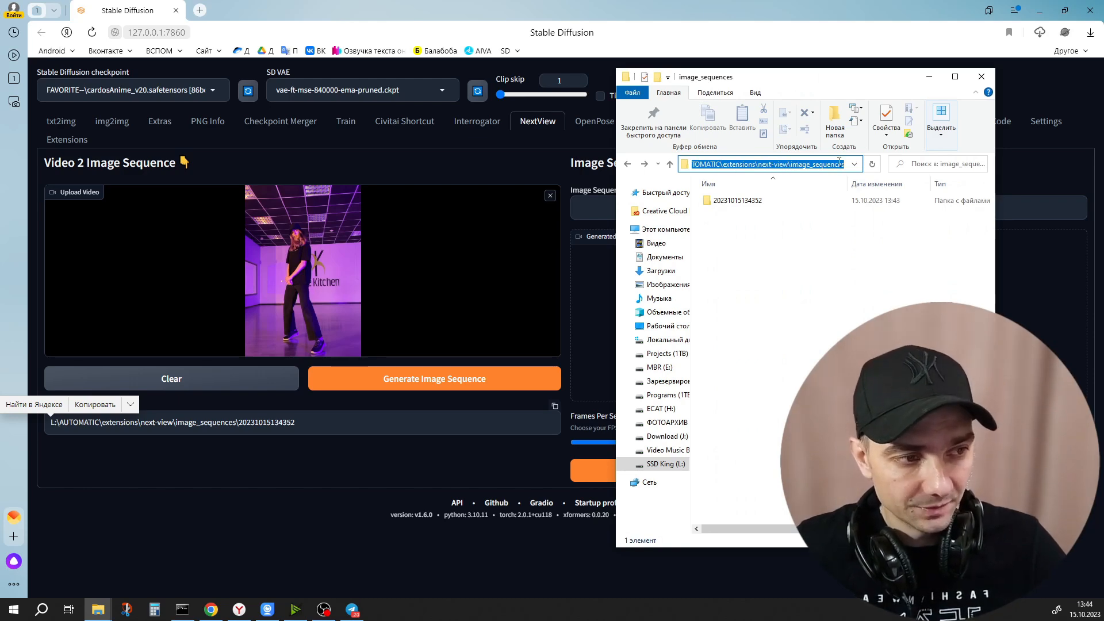
click(758, 201)
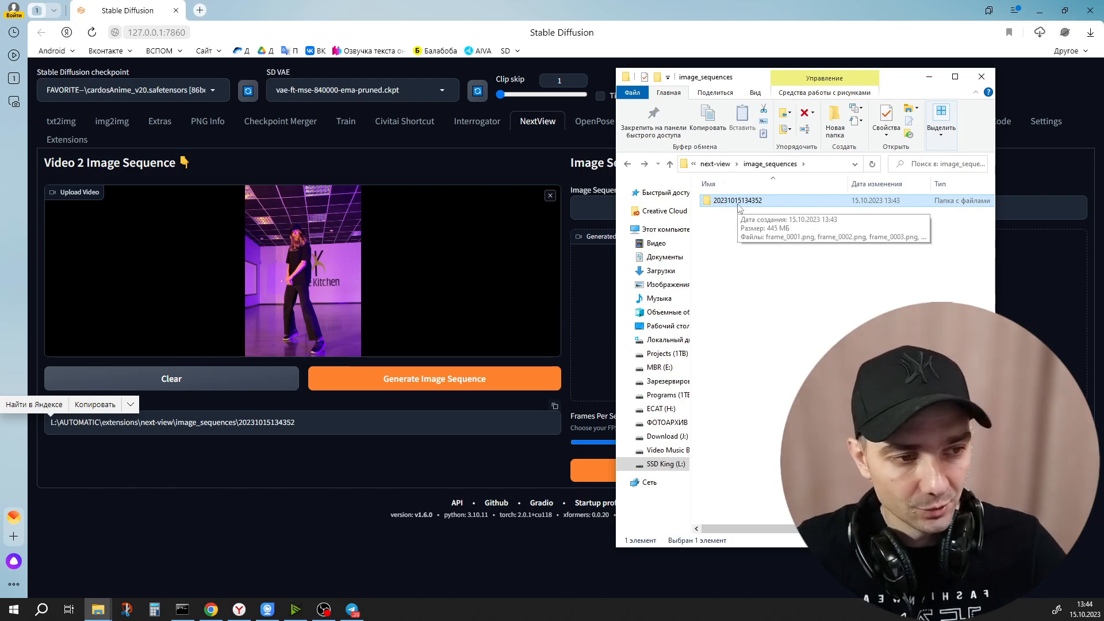
drag(742, 201, 0, 520)
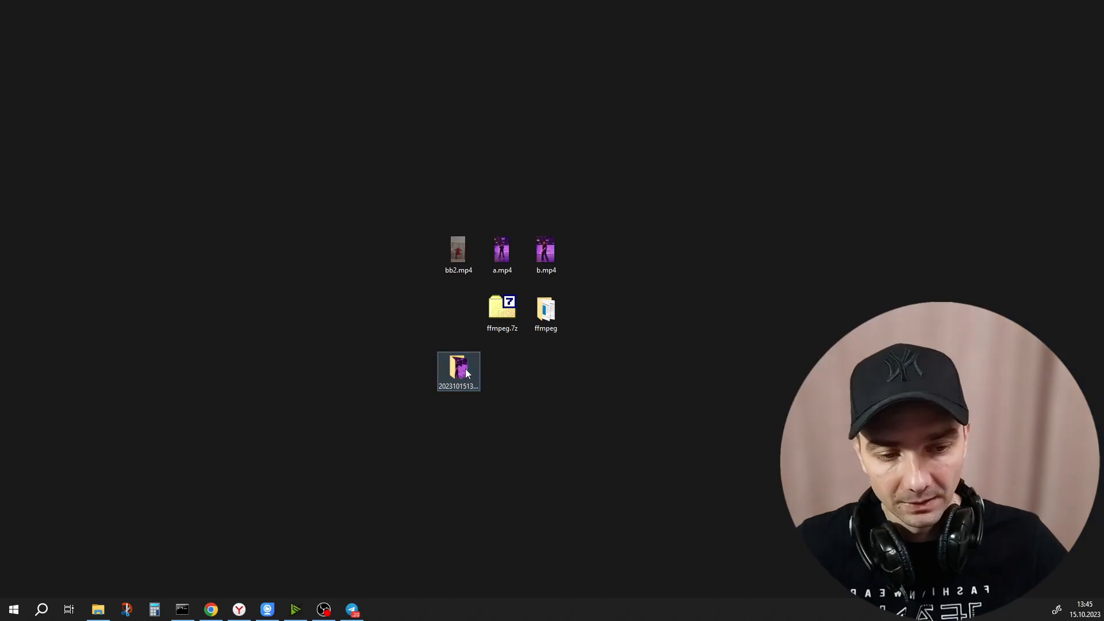
Open frame_0001.png from the image sequence folder on the desktop and browse through the following frames.
double_click(458, 370)
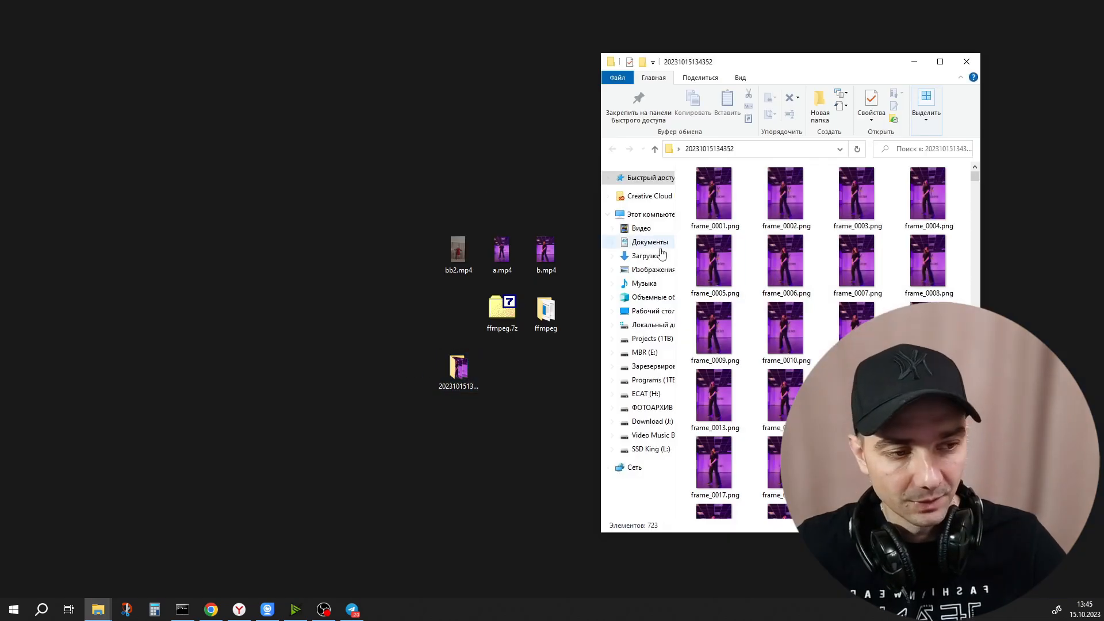
double_click(726, 207)
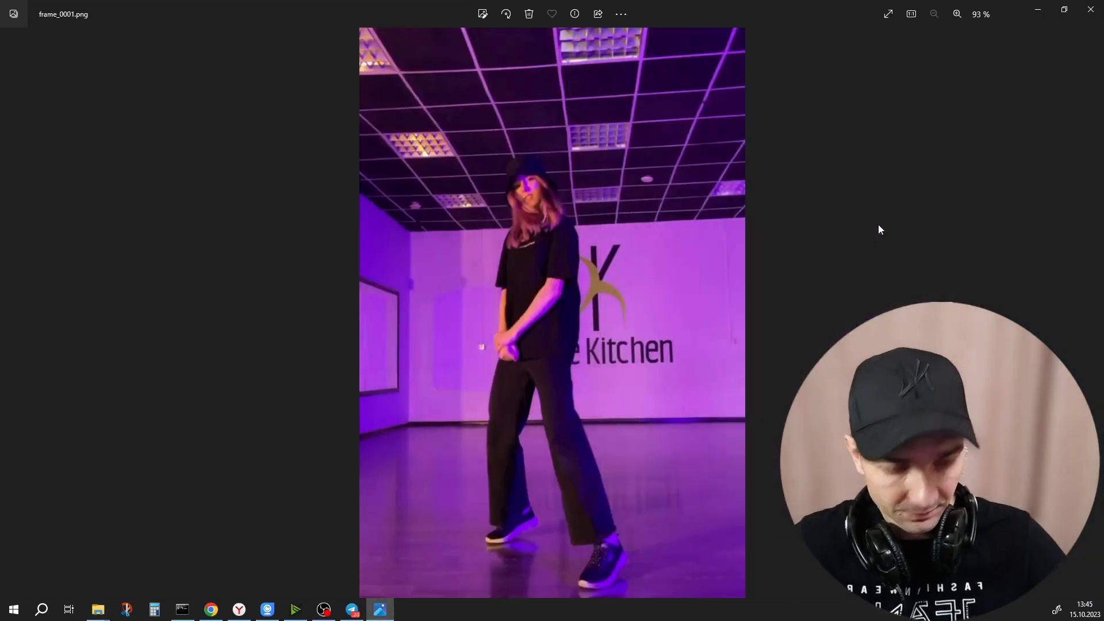
key(Right)
key(Right)
key(Right)
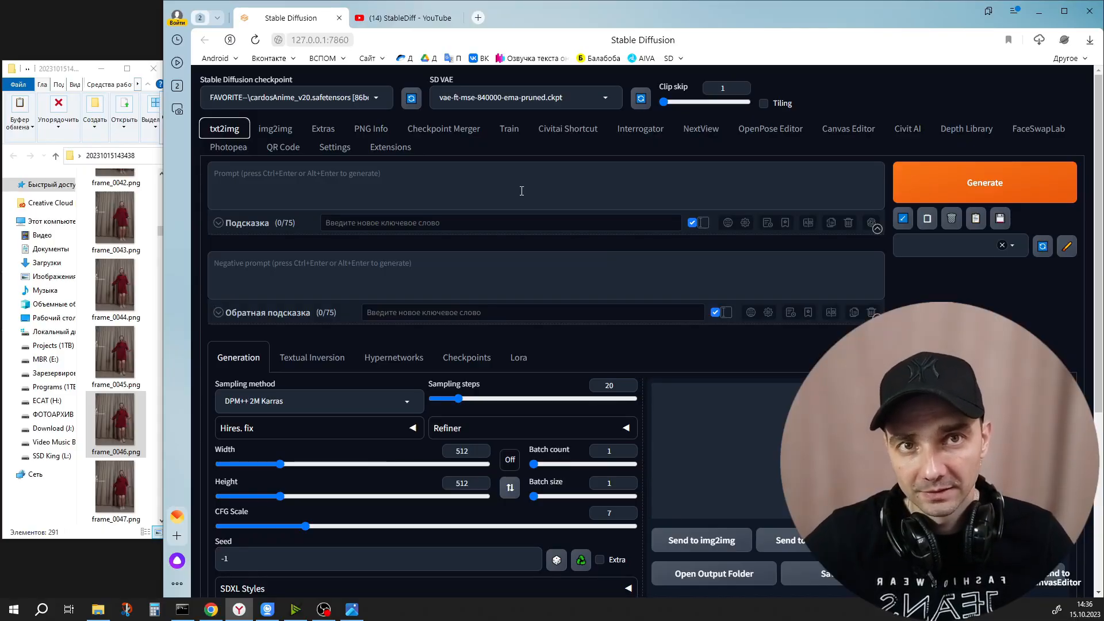
Load frame_0046.png as the img2img source image and look through the list of available checkpoints.
click(275, 128)
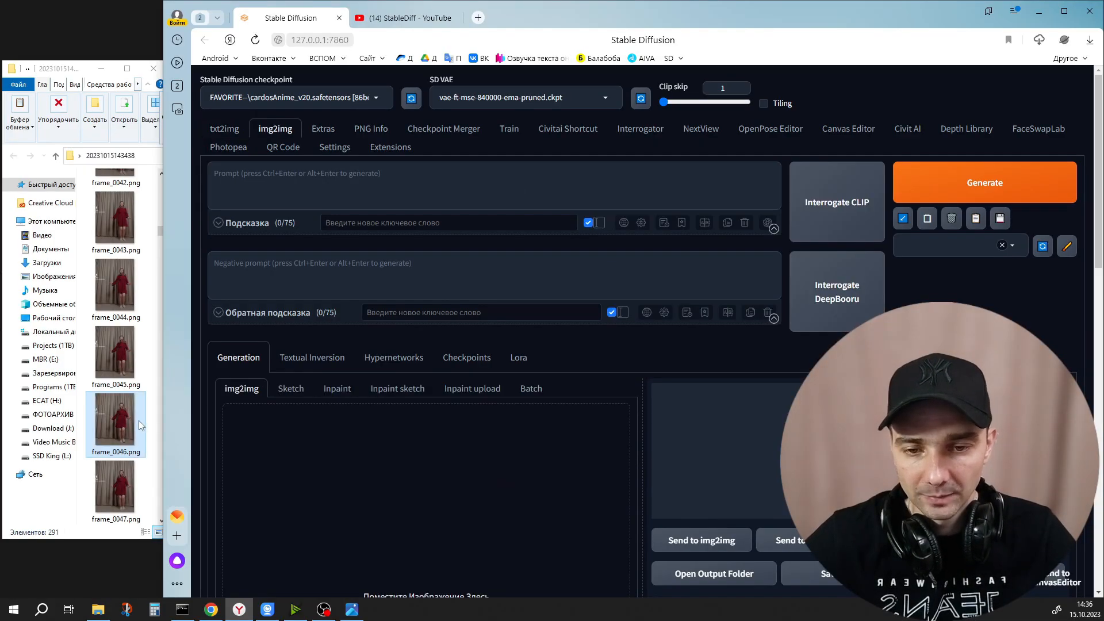
drag(118, 425, 397, 503)
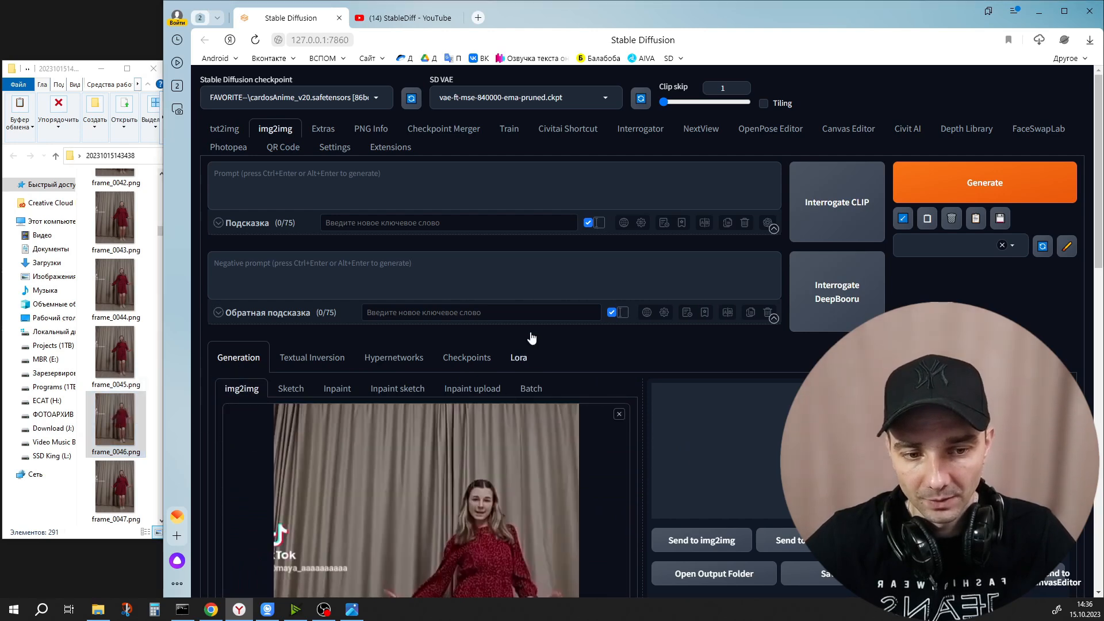
scroll(552, 351, down, 4)
scroll(572, 355, up, 2)
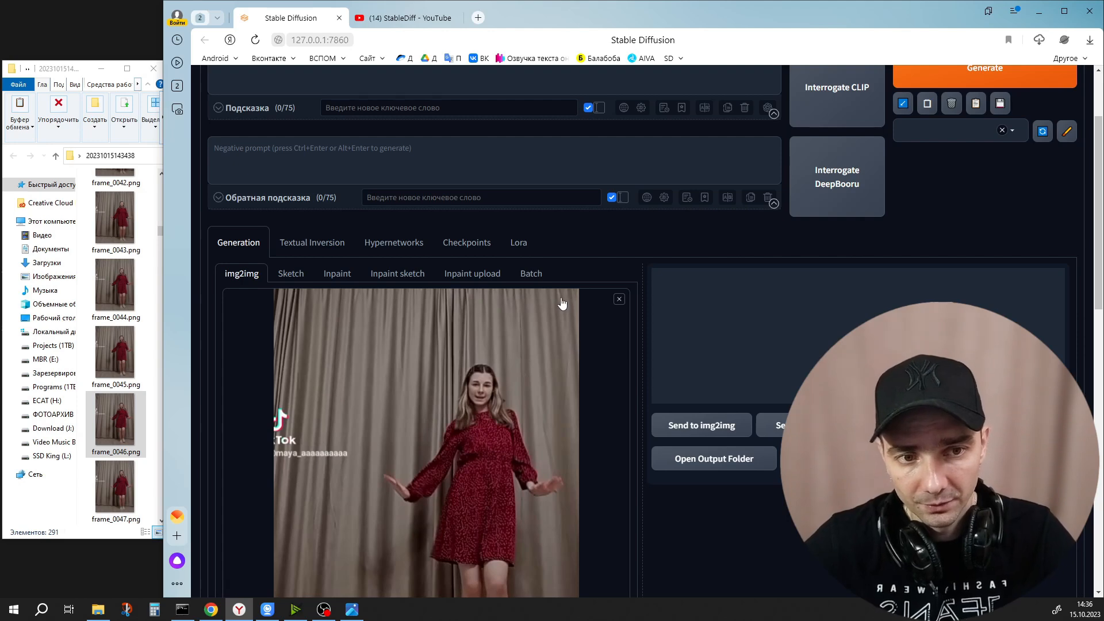
scroll(566, 305, up, 2)
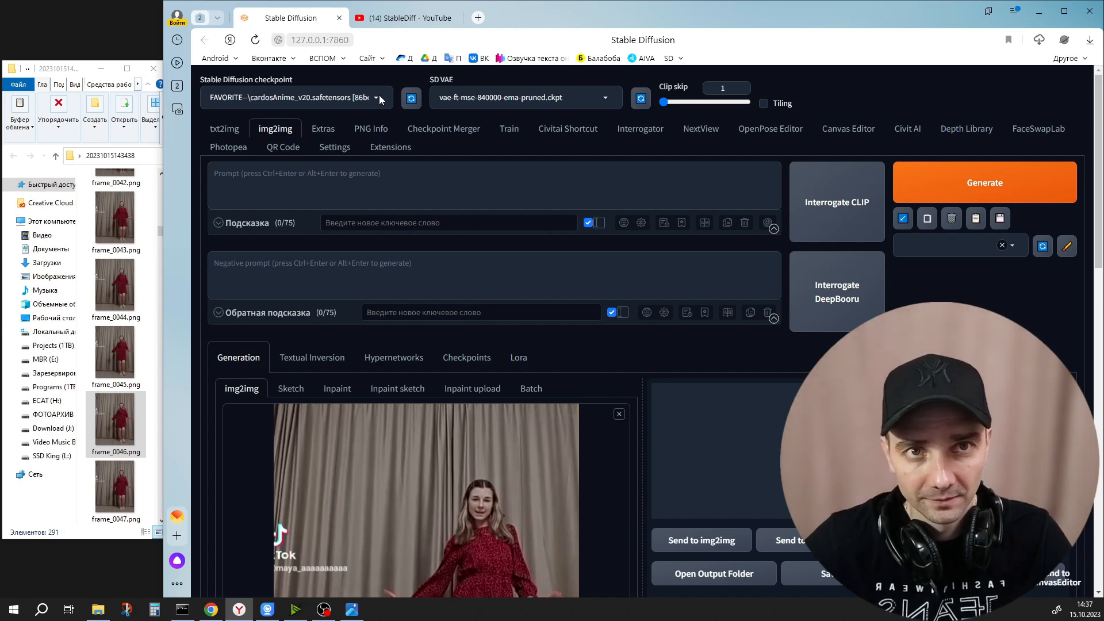
click(379, 94)
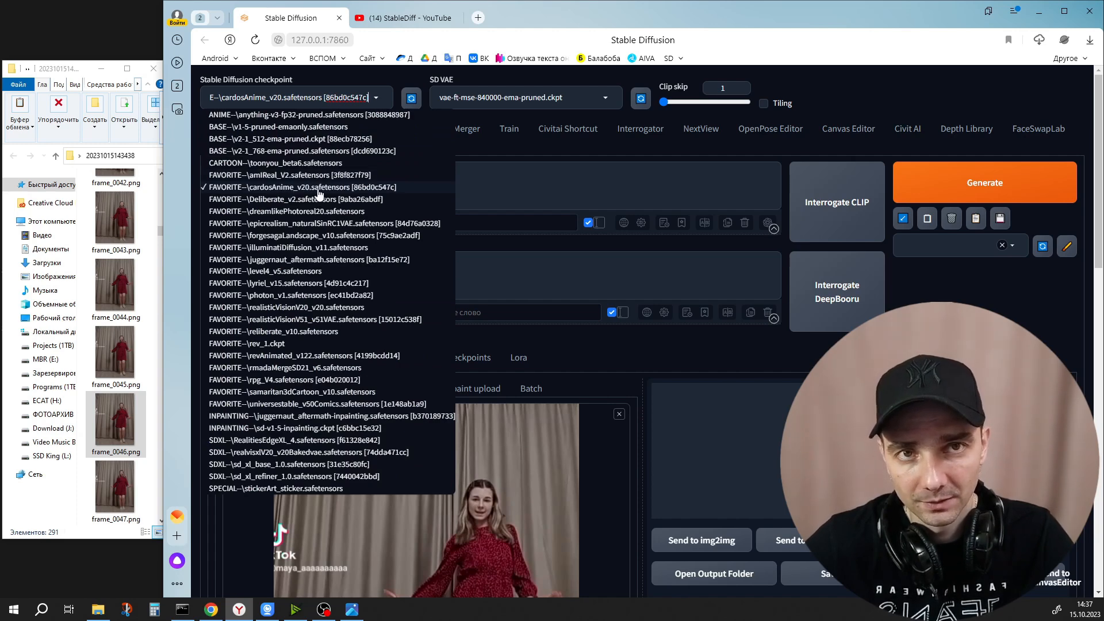
click(481, 79)
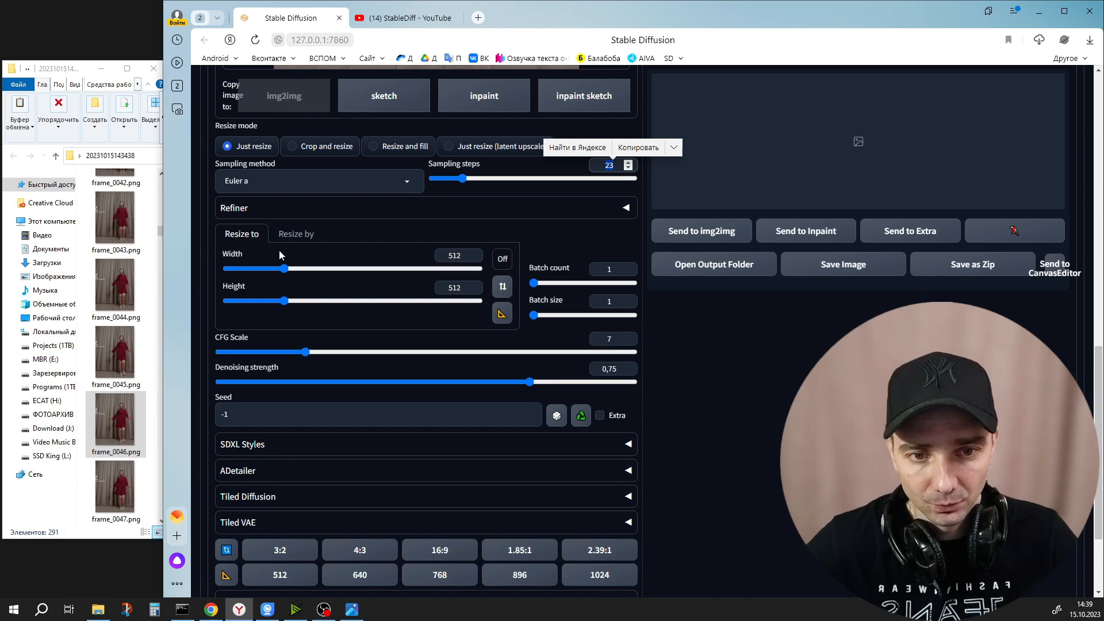
Match the img2img output size to the source image, 526 by 712, and set the denoising strength to 0.
click(502, 315)
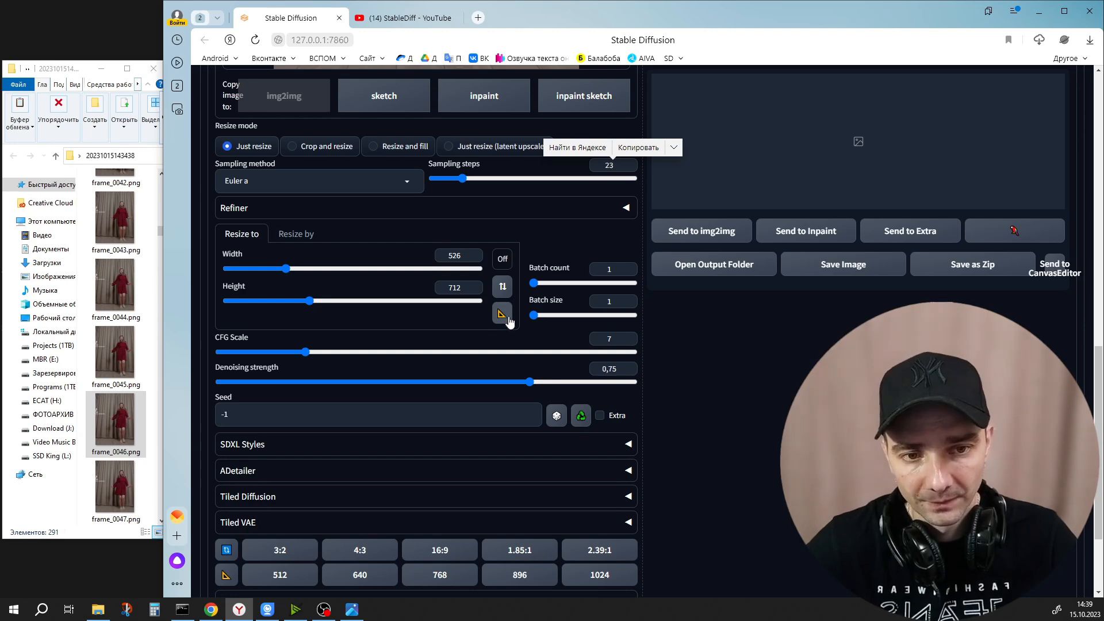
drag(535, 384, 193, 383)
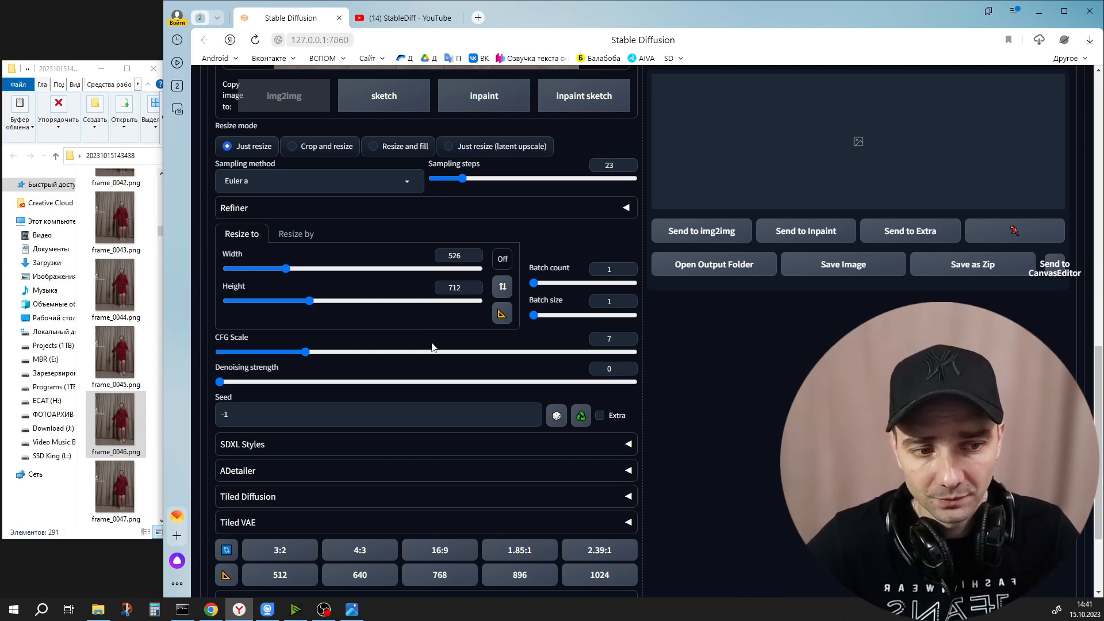
drag(444, 255, 472, 291)
click(470, 328)
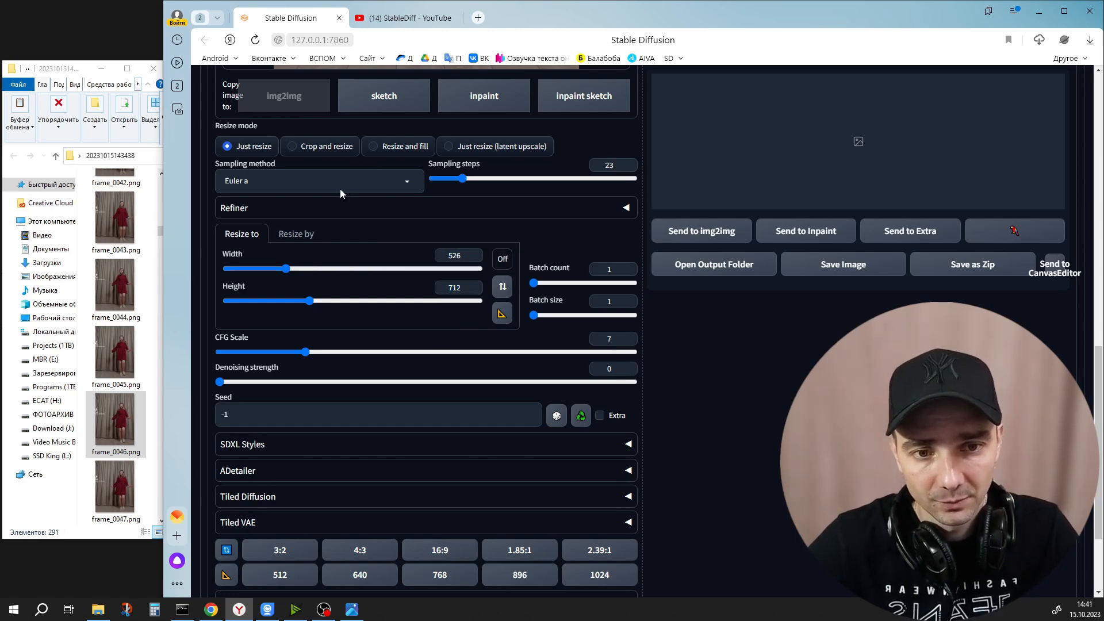
Switch the img2img resizing to a scale factor and set the scale to 1.5.
click(291, 236)
drag(295, 268, 330, 268)
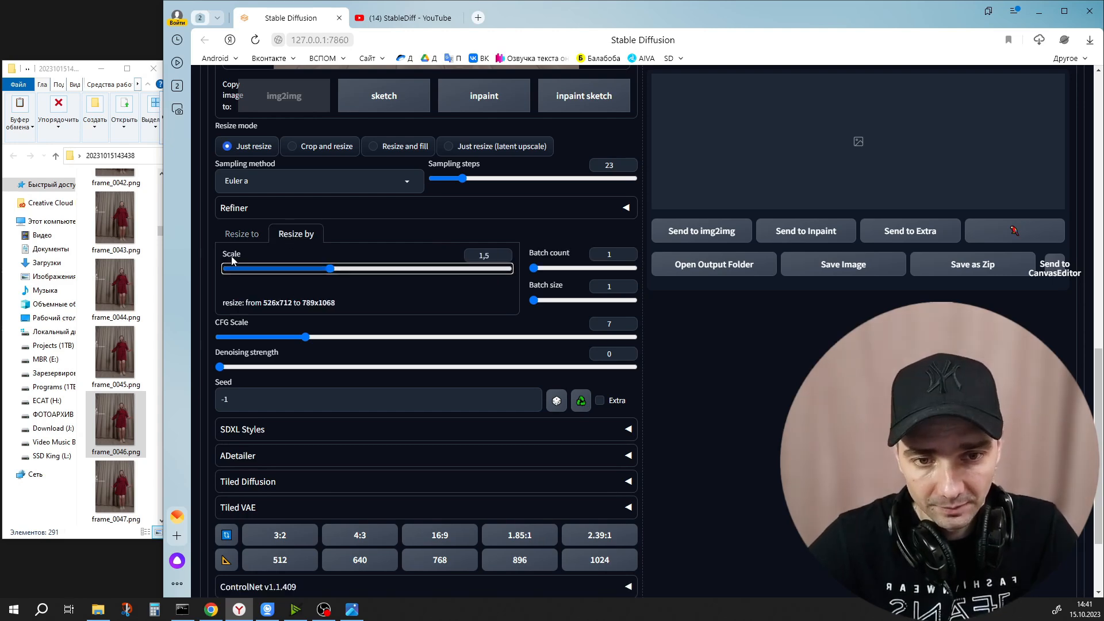
double_click(484, 255)
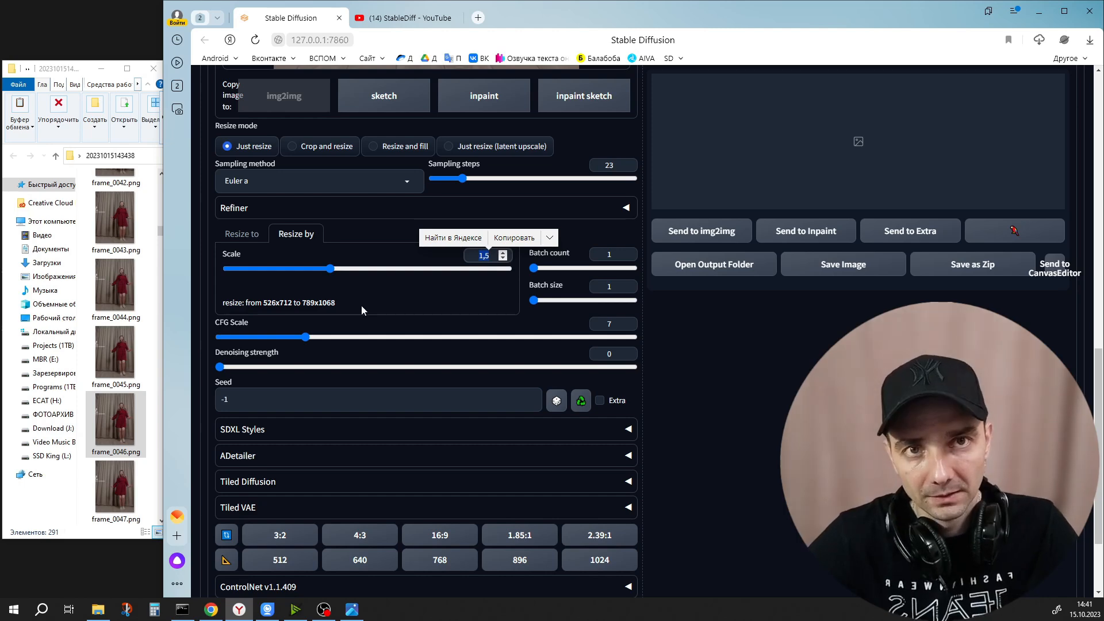
drag(302, 303, 335, 303)
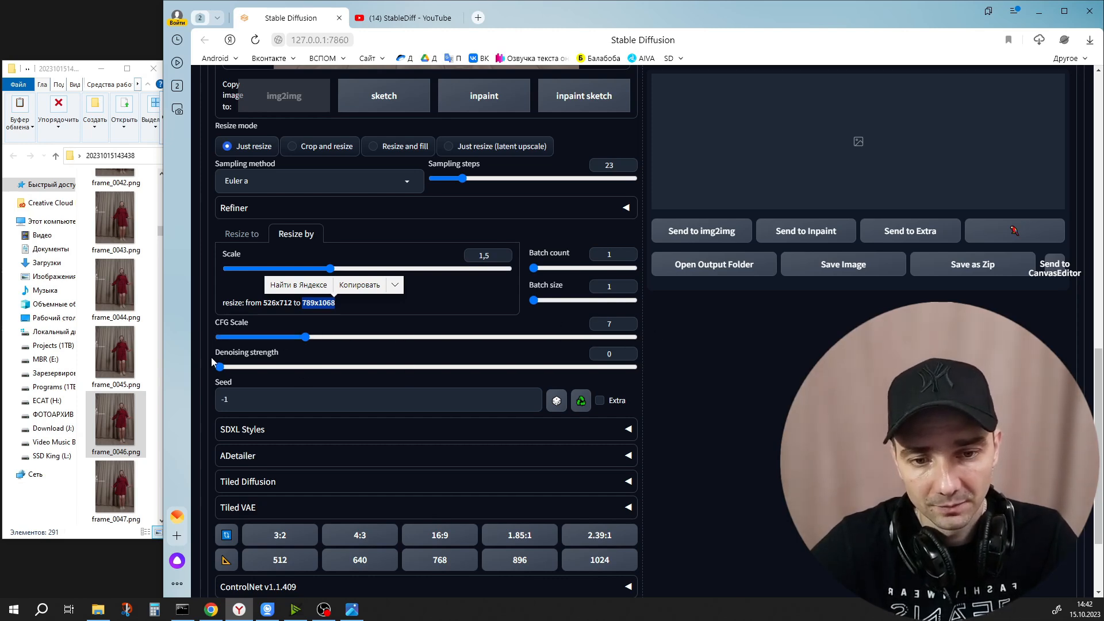
Expand the ADetailer section of the img2img settings and look over its options.
click(236, 457)
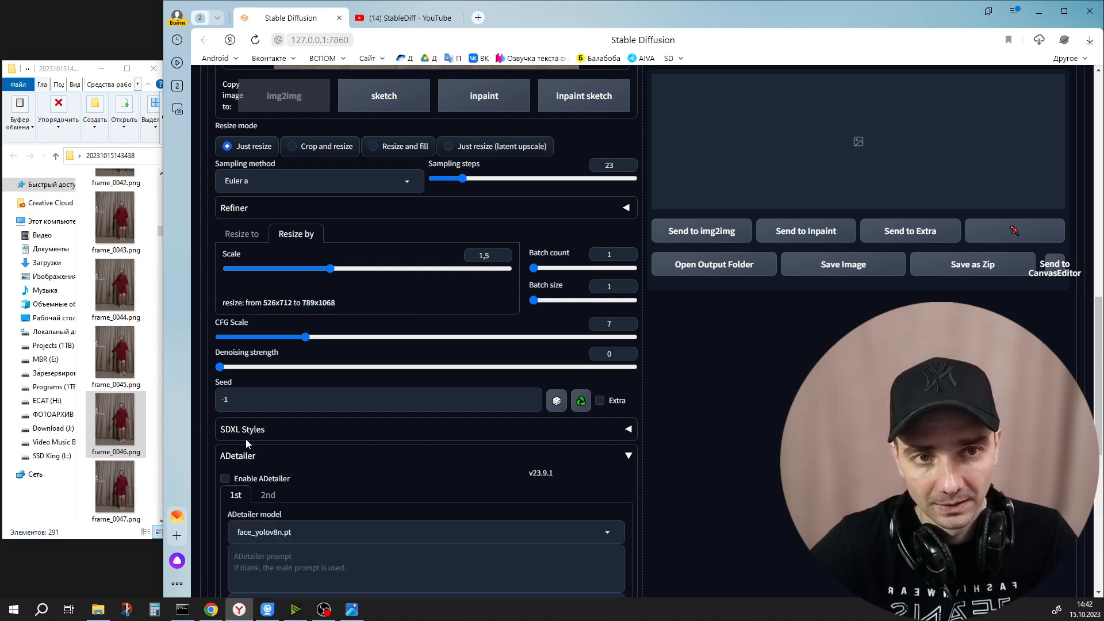
scroll(261, 435, down, 1)
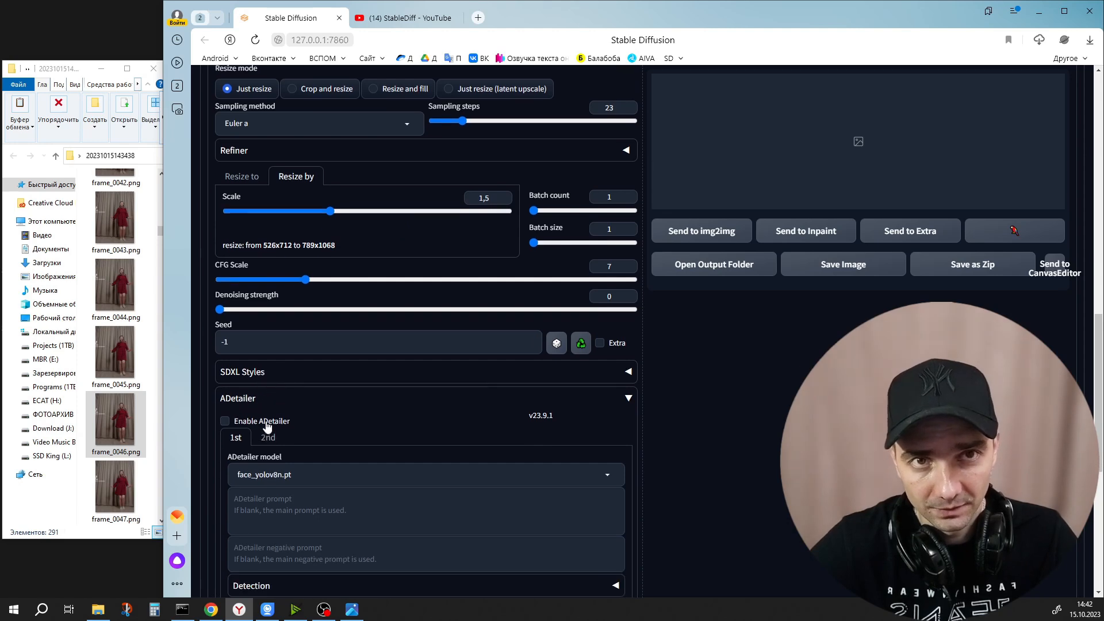
scroll(339, 432, down, 2)
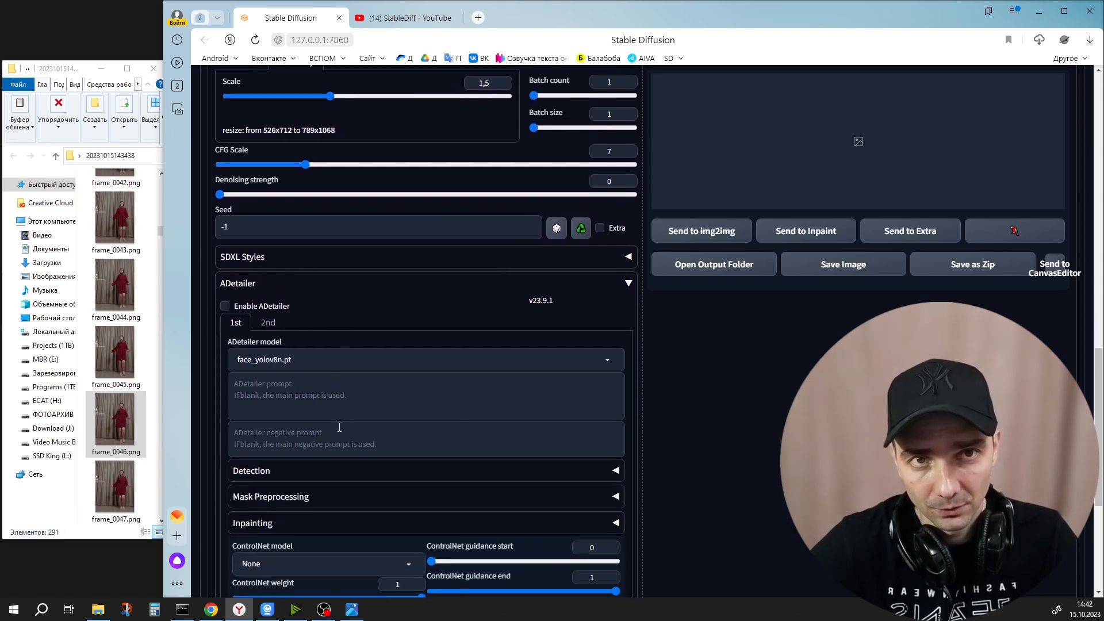
Switch to the StableDiff YouTube channel to view its video list, and return to Stable Diffusion.
click(402, 18)
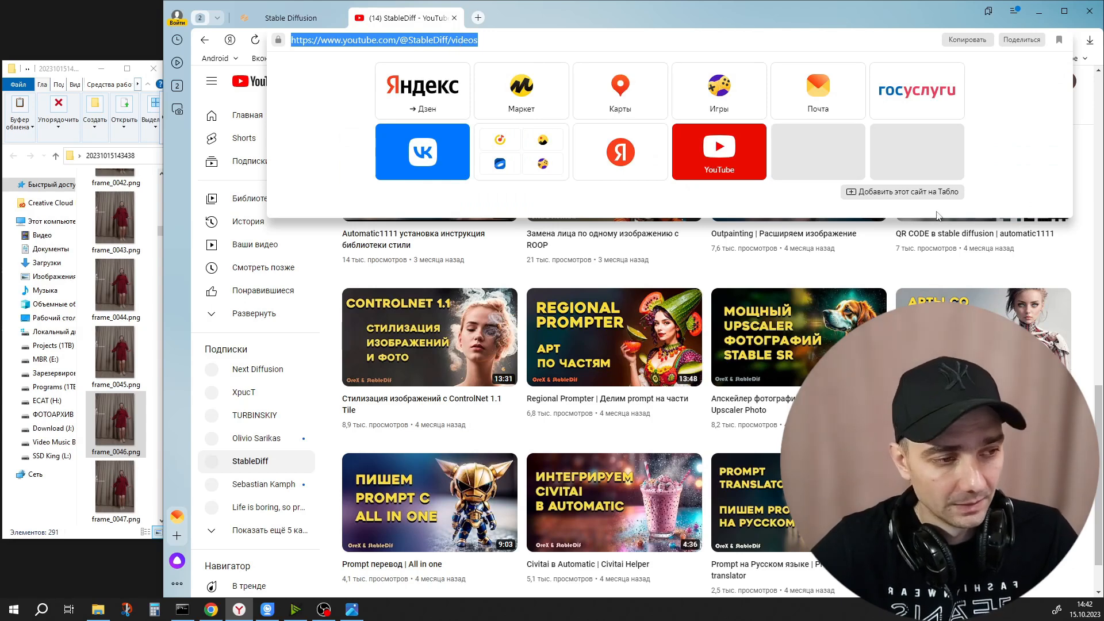
click(1084, 255)
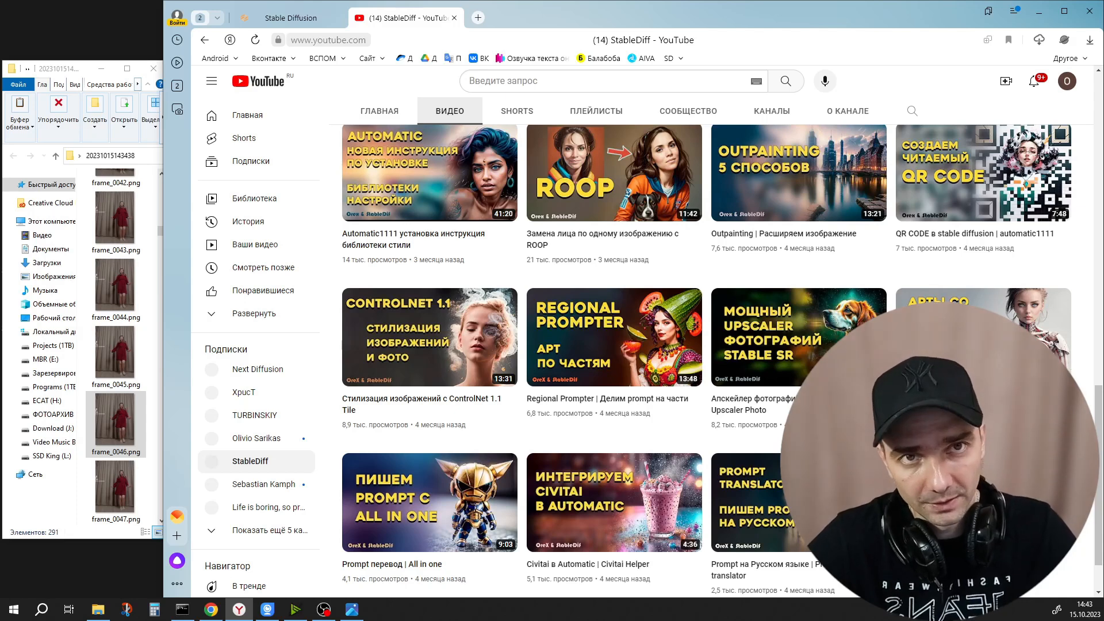
click(296, 18)
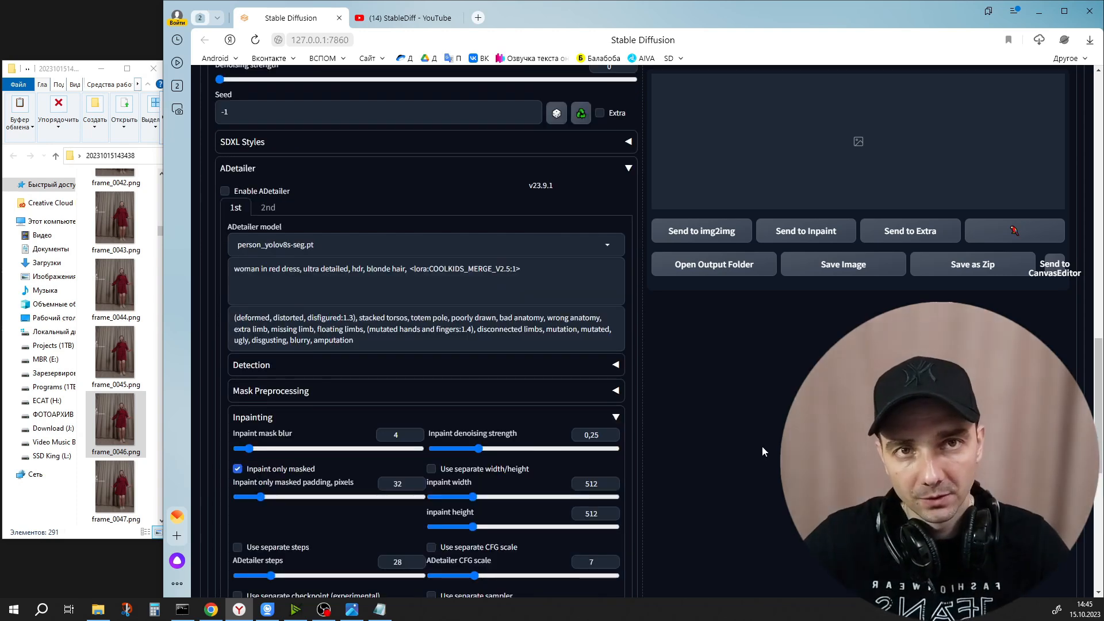
Enable ADetailer and look through the detection models available for its first unit, leaving person_yolov8s-seg.pt selected.
click(226, 191)
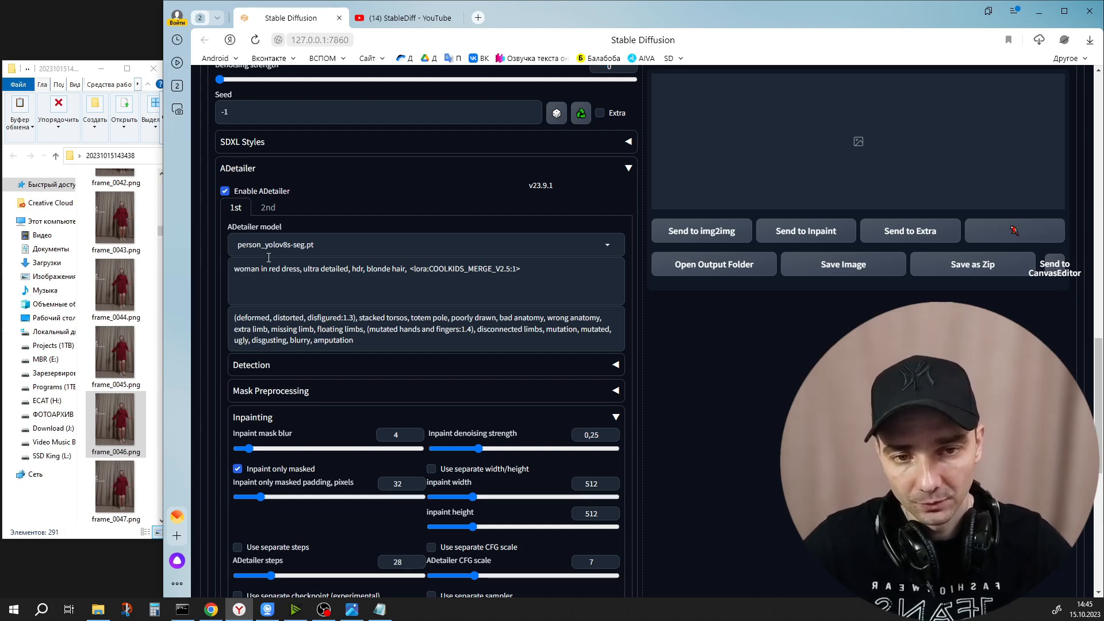
click(339, 246)
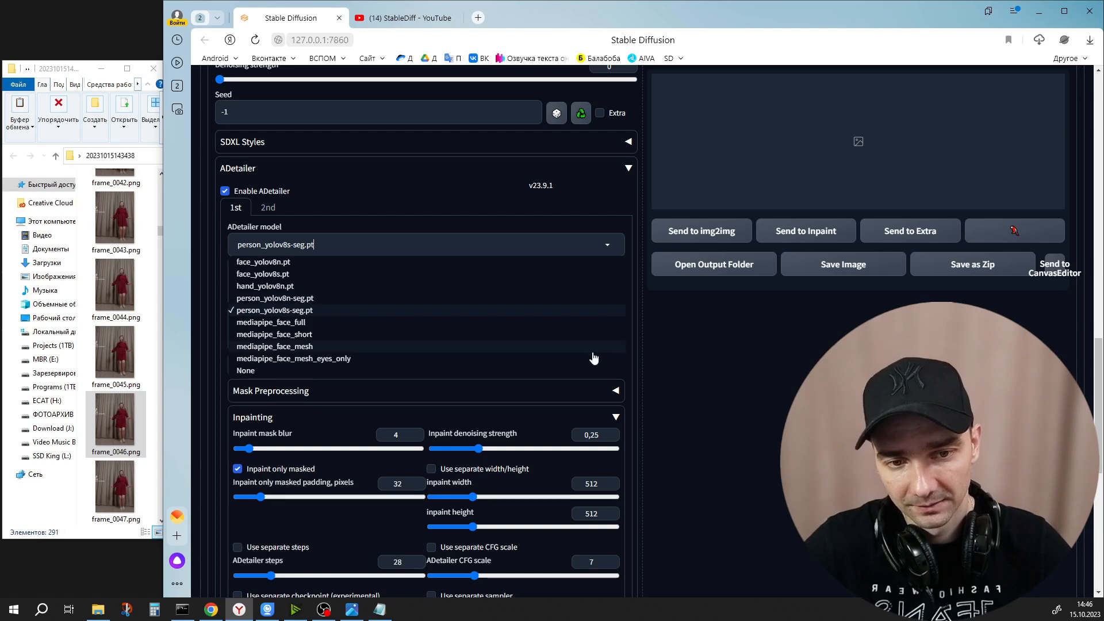
click(649, 339)
Review the first ADetailer unit's positive prompt with its LoRA tag, and its negative prompt.
drag(531, 266, 232, 268)
click(284, 271)
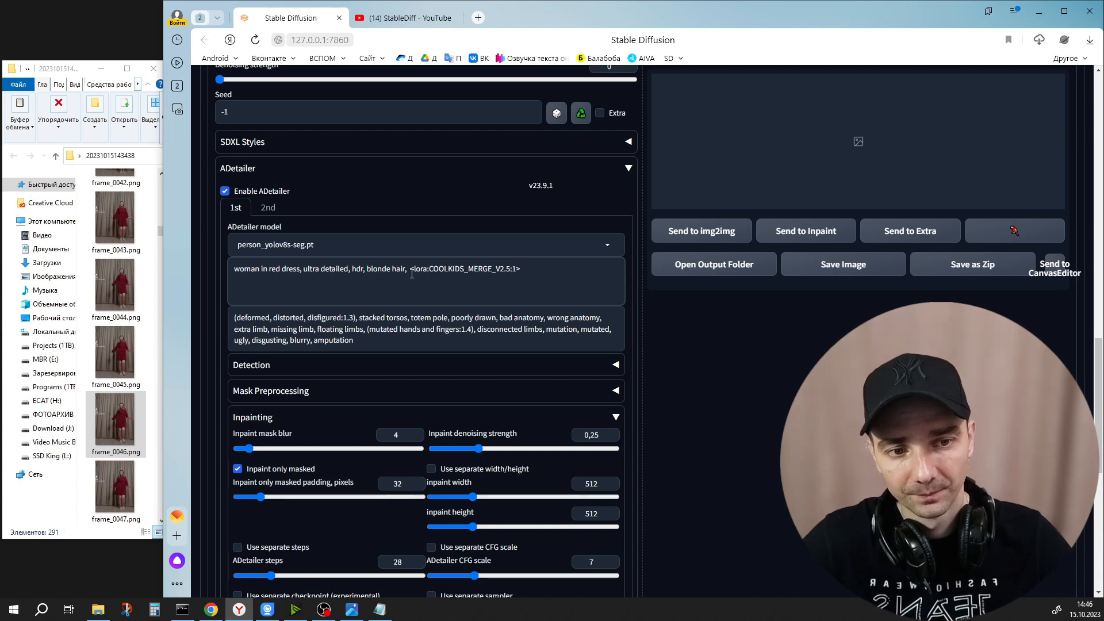
drag(529, 270, 409, 271)
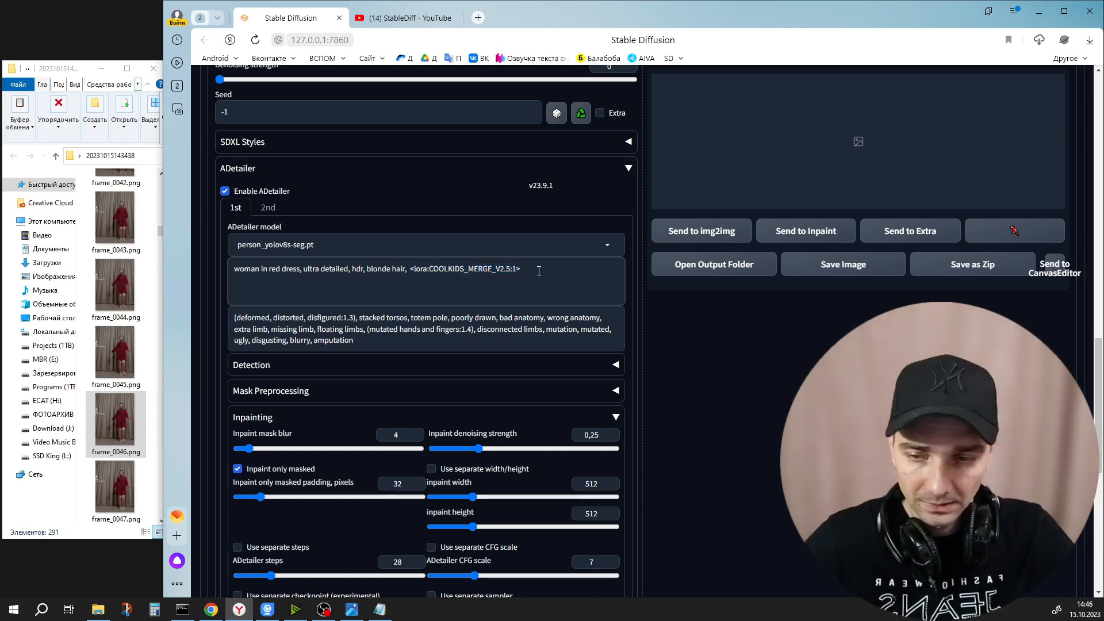
scroll(345, 282, down, 1)
drag(355, 282, 234, 260)
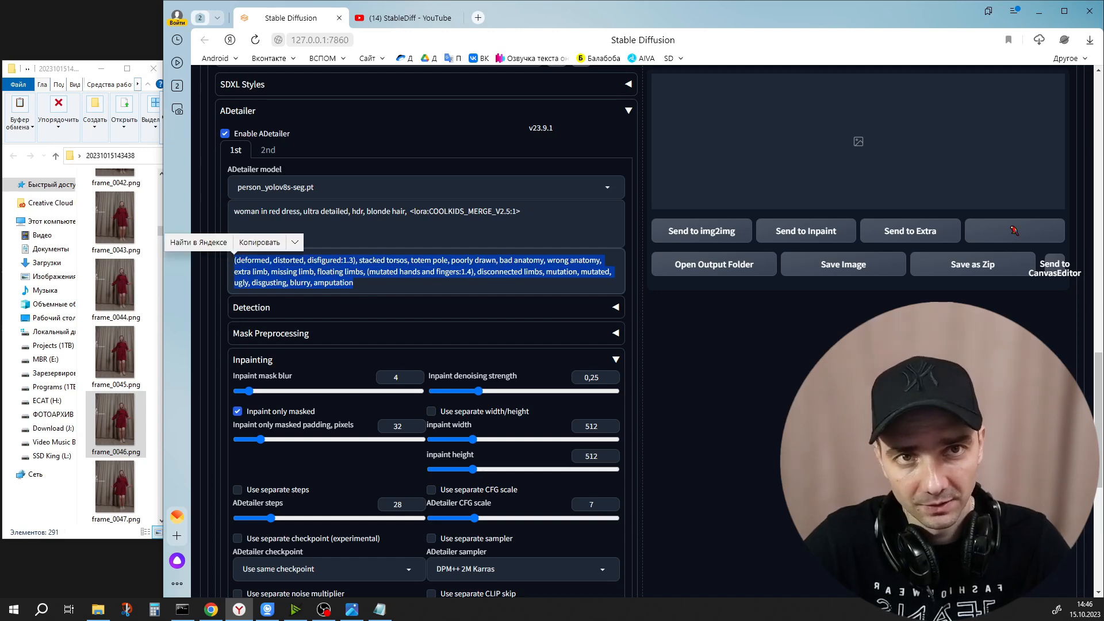
click(383, 233)
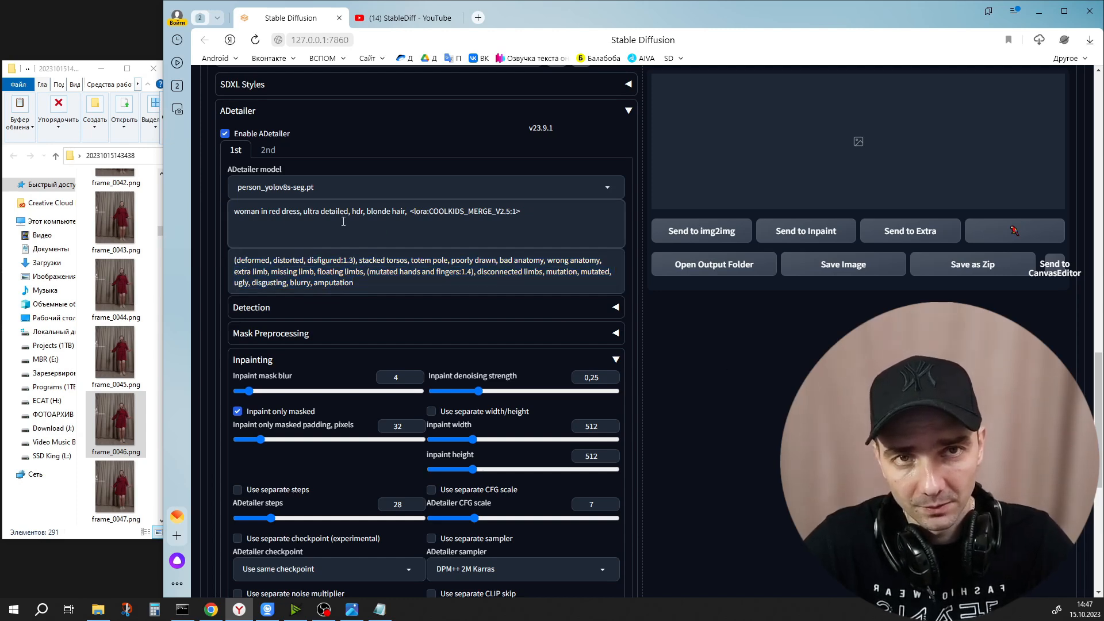
Examine the first ADetailer unit's inpainting settings, especially the inpaint denoising strength.
scroll(250, 247, down, 2)
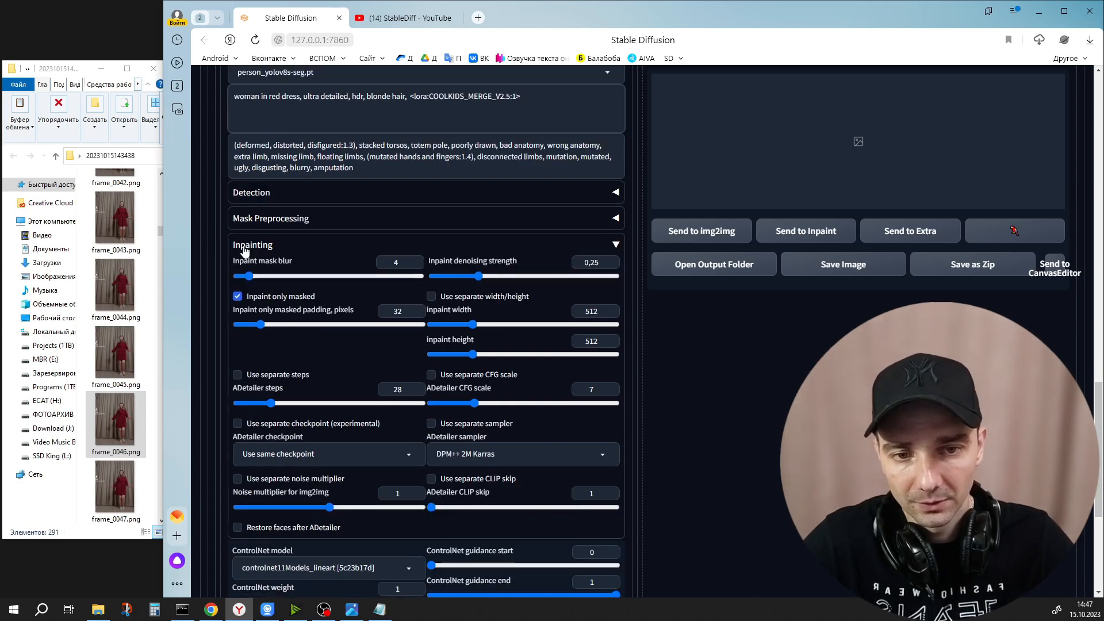
scroll(555, 254, down, 2)
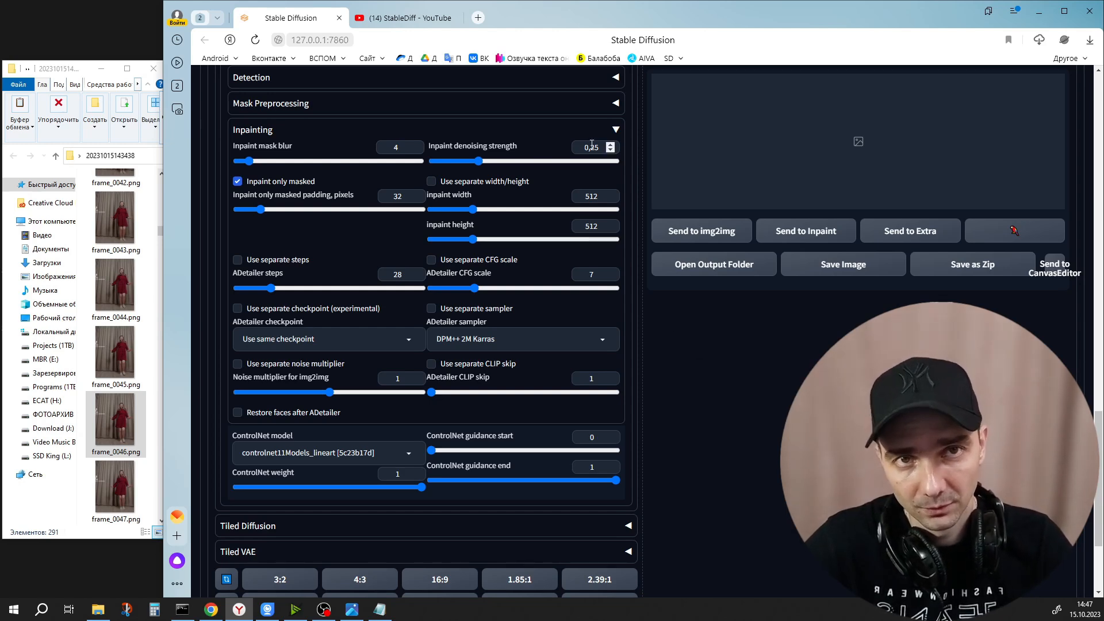
drag(581, 148, 611, 148)
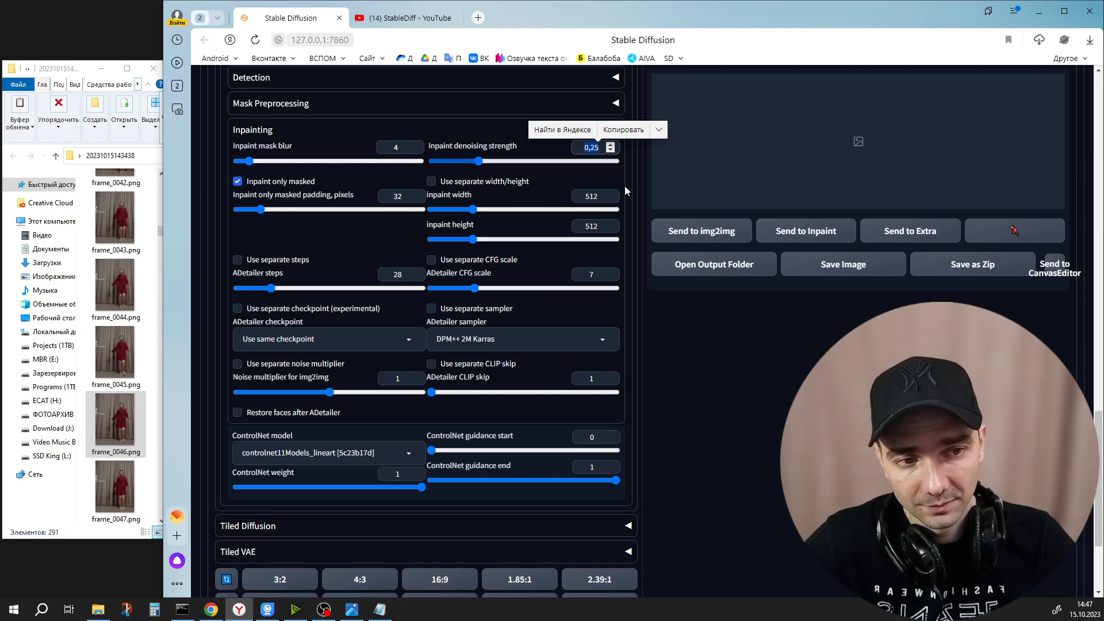
click(719, 357)
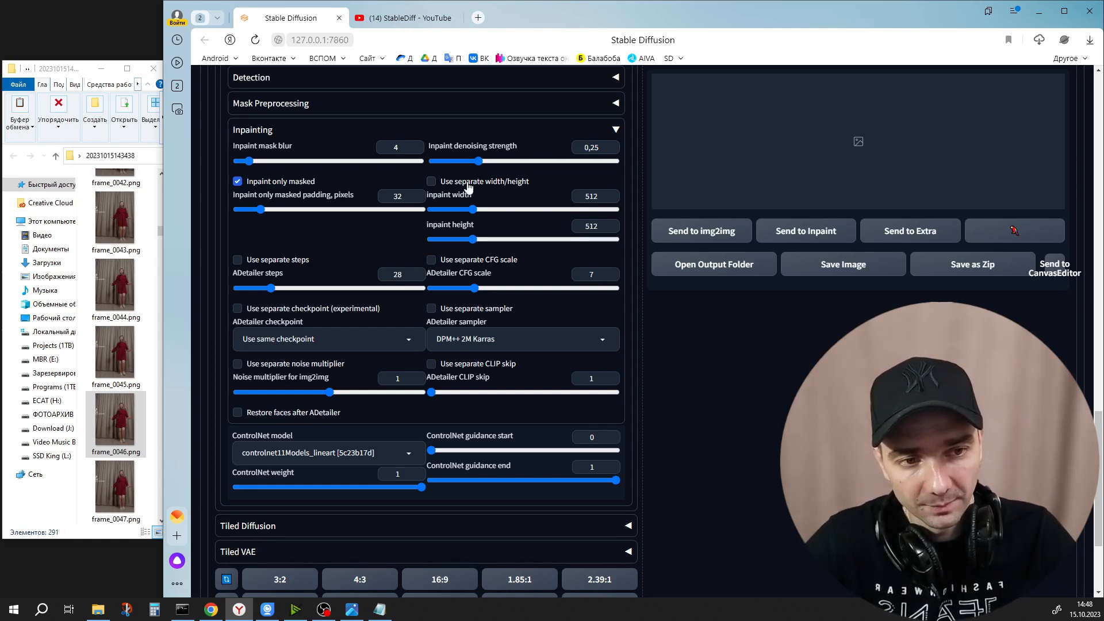
Try using a separate inpaint width and height for the first ADetailer unit.
click(433, 183)
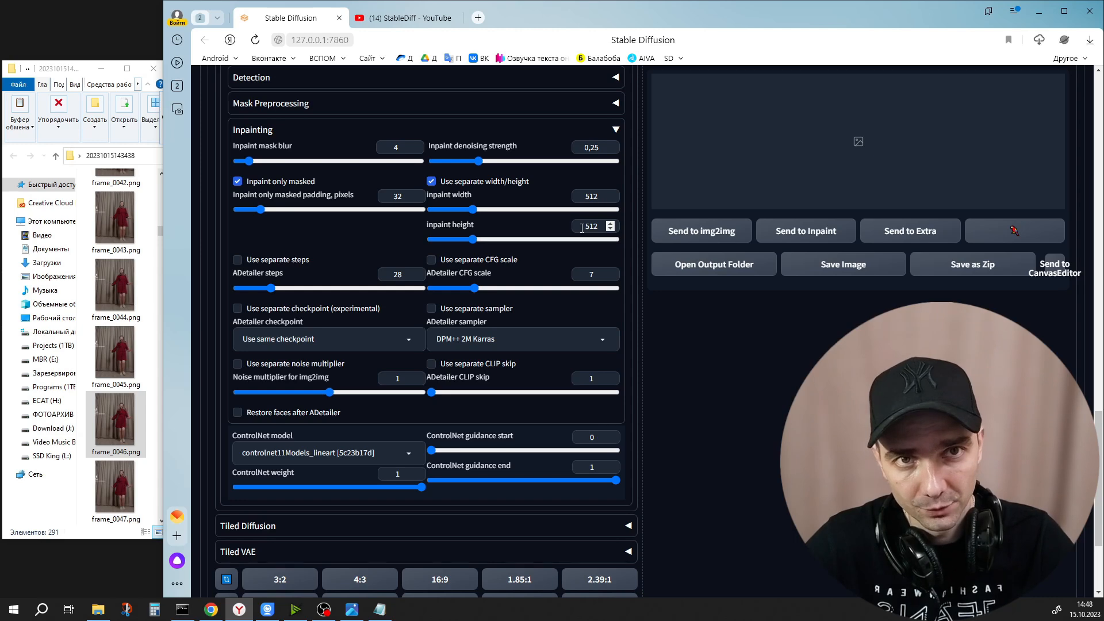
drag(582, 228, 609, 230)
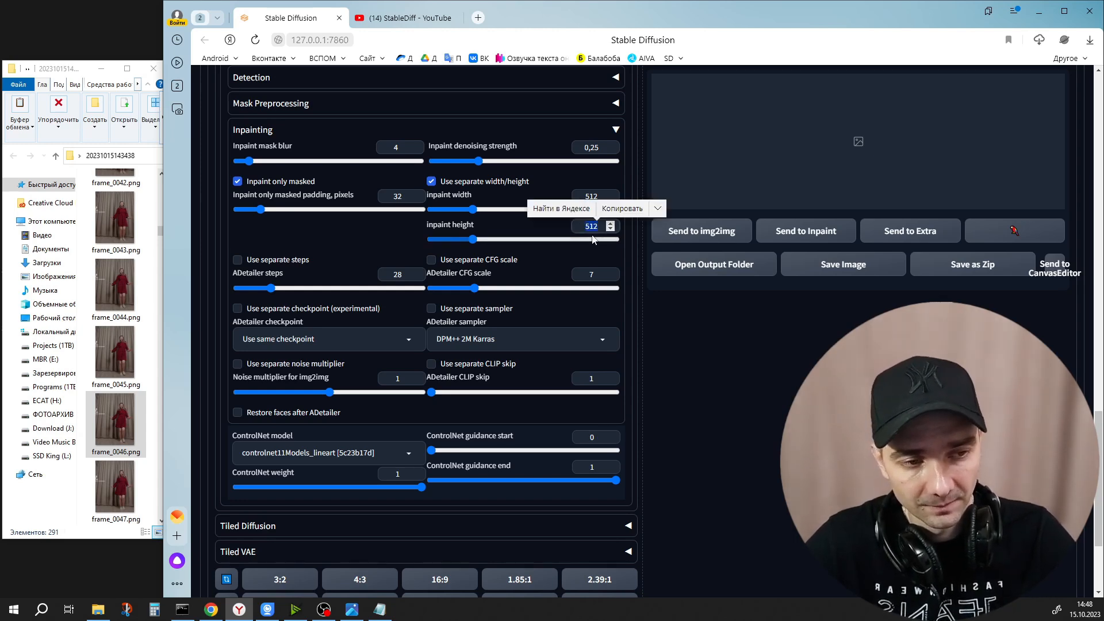
click(593, 226)
click(495, 187)
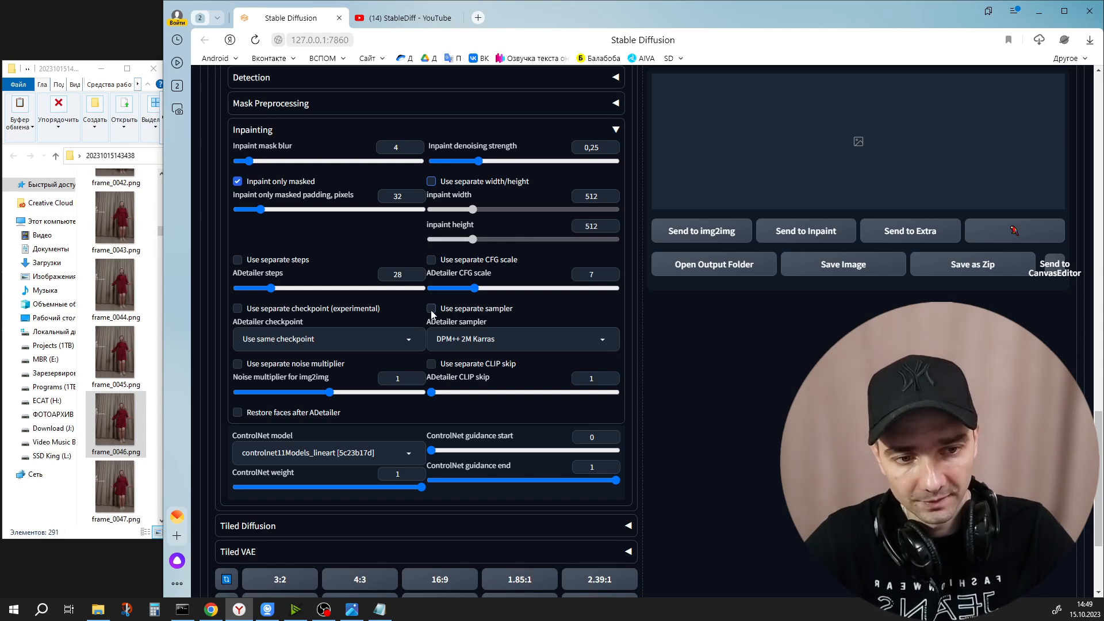
Look through the samplers and ControlNet models available for the first ADetailer unit.
click(520, 339)
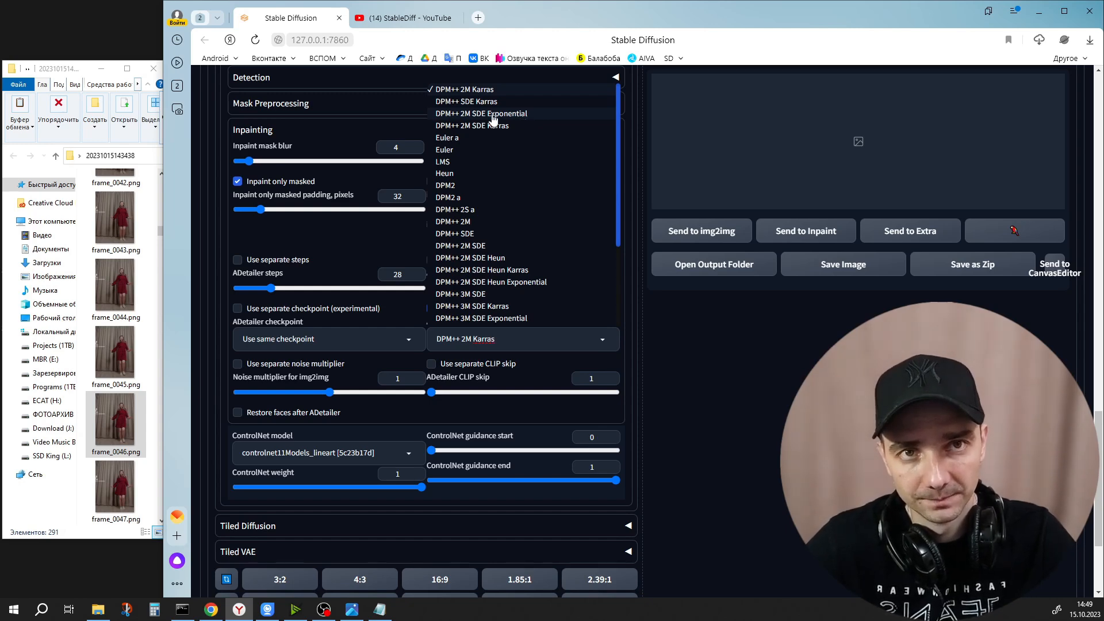
scroll(709, 357, down, 2)
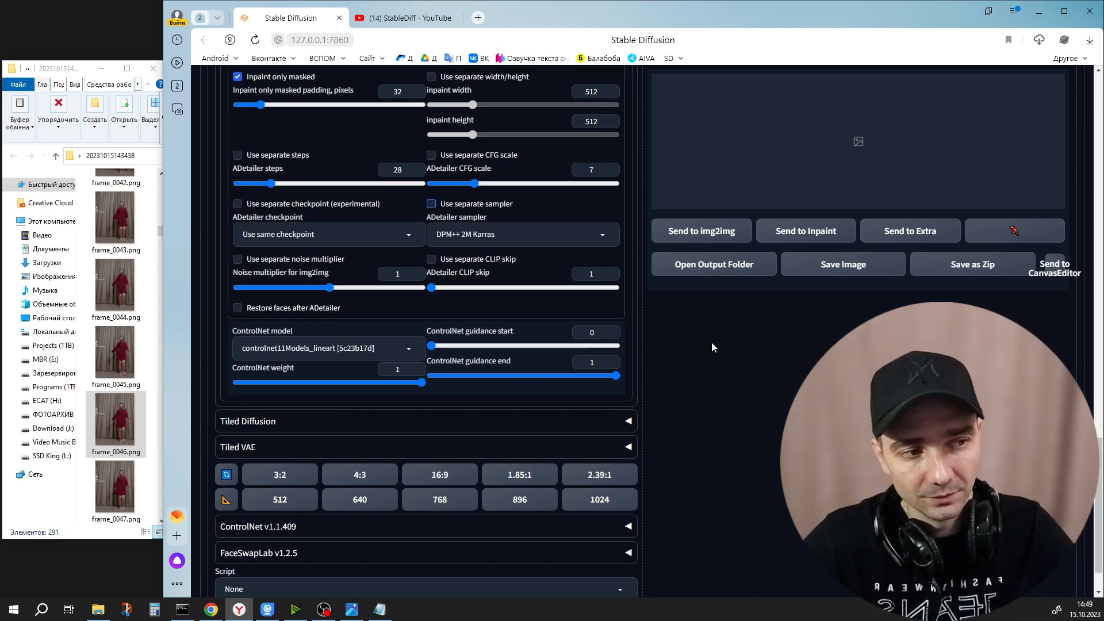
scroll(711, 343, up, 1)
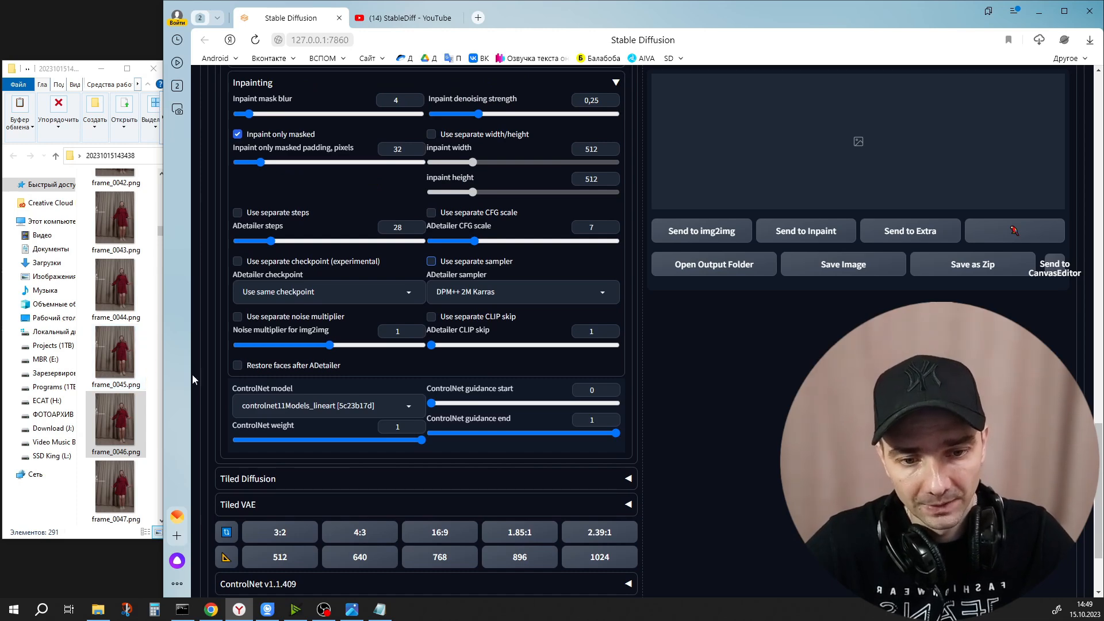
click(371, 405)
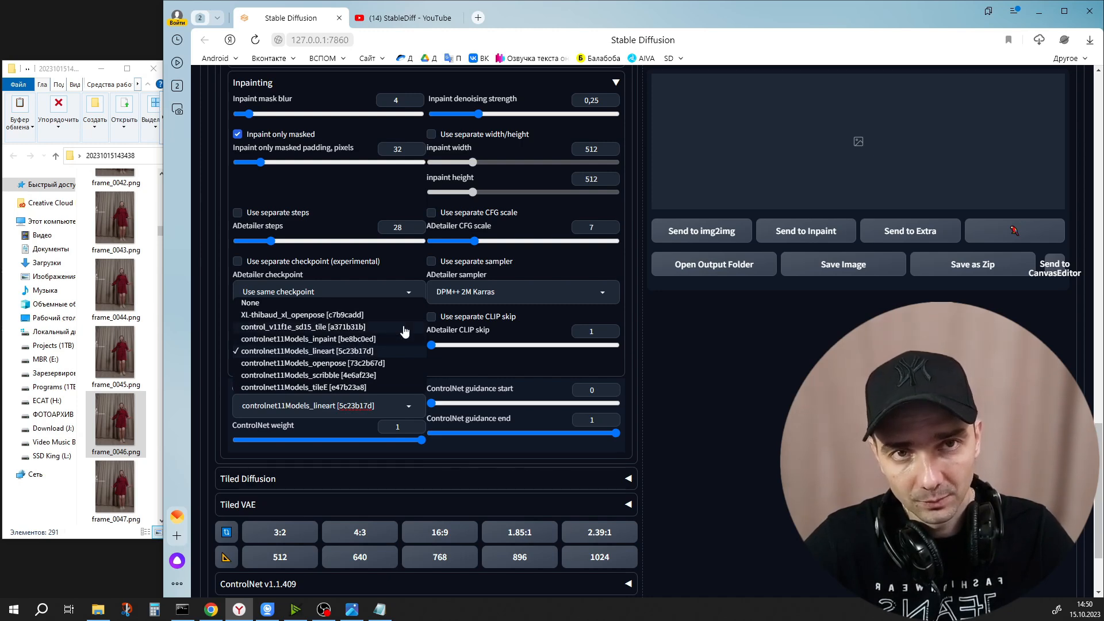
click(777, 402)
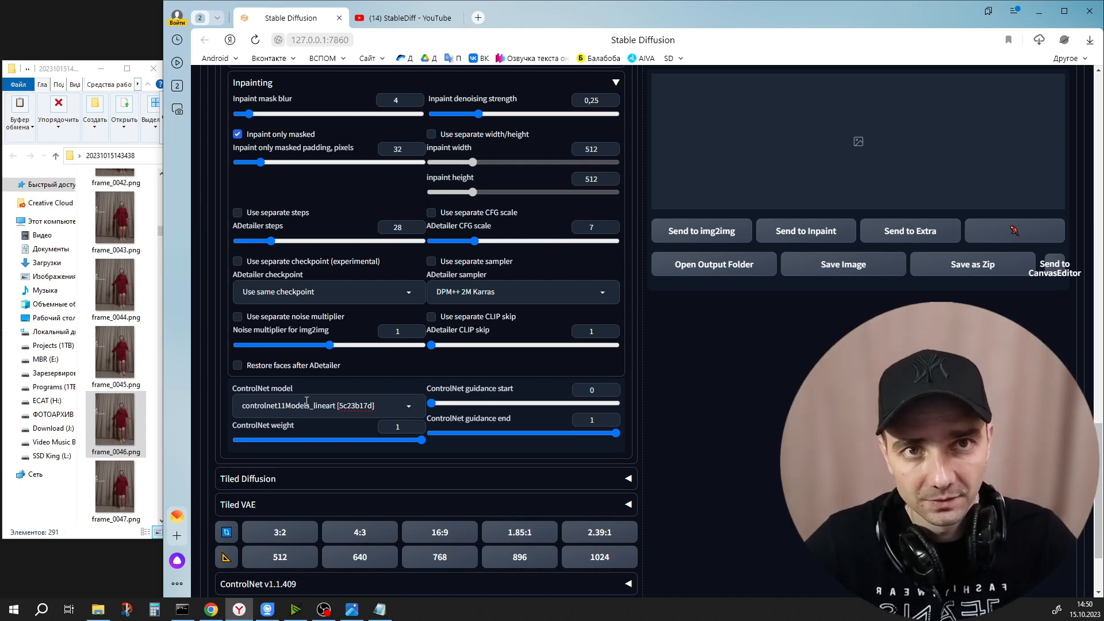
Open the second ADetailer unit, pick face_yolov8n.pt as its model, and review its positive and negative prompts.
scroll(307, 400, up, 6)
click(269, 219)
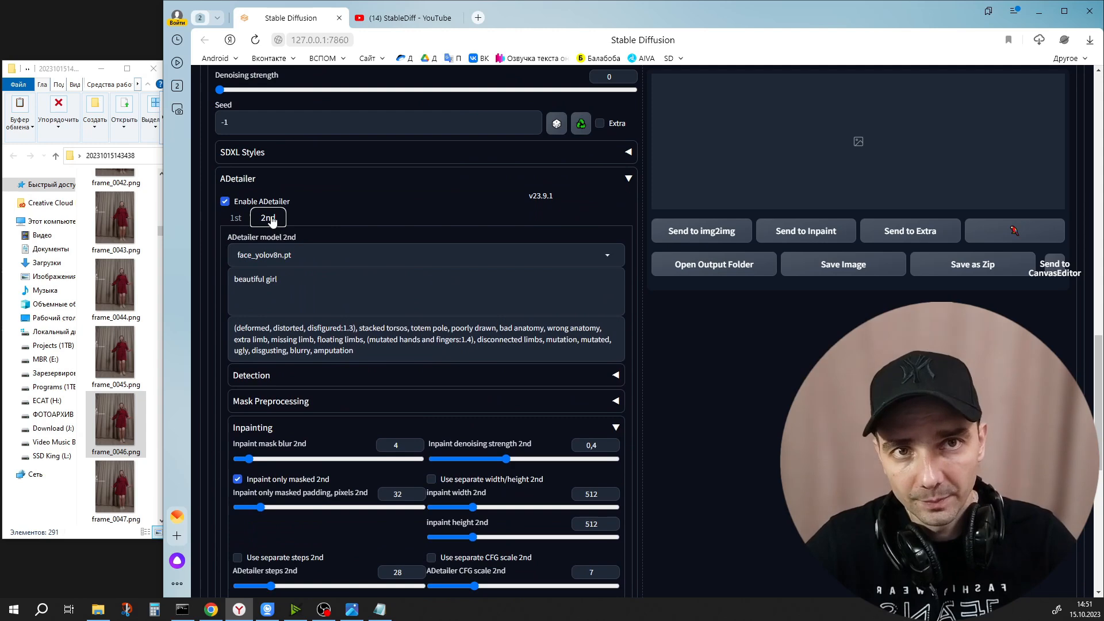
click(322, 253)
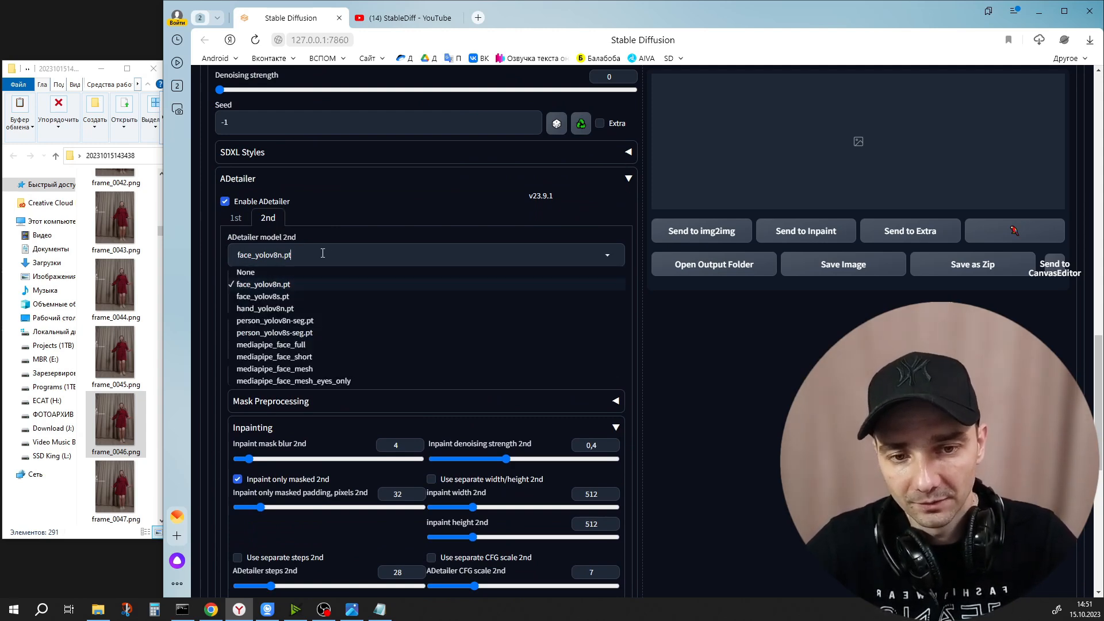
click(299, 284)
drag(299, 284, 231, 283)
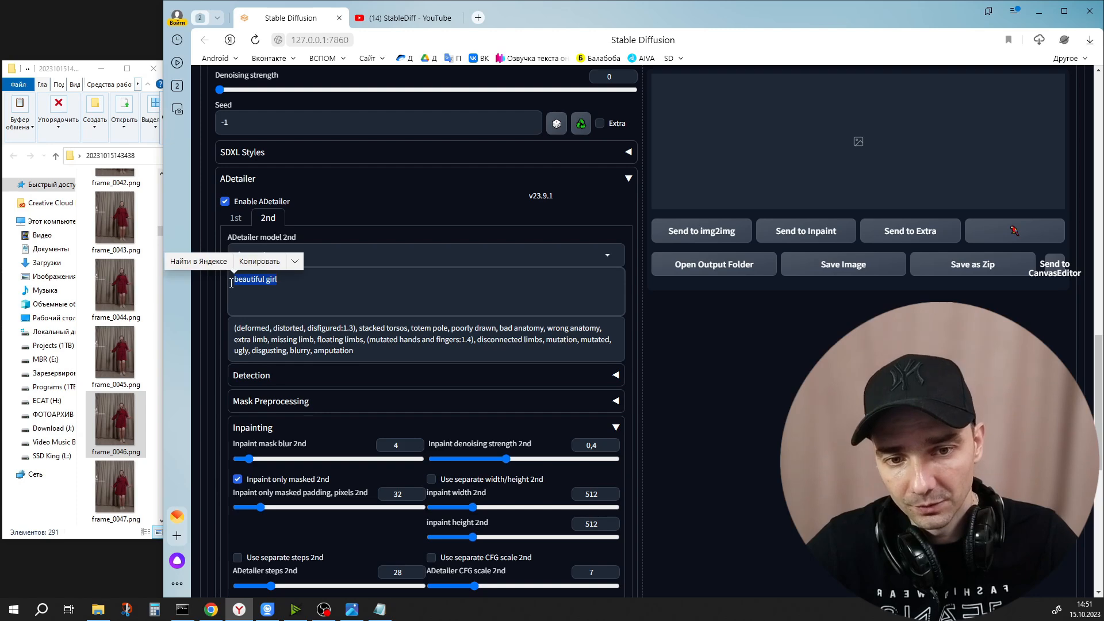
drag(364, 352, 233, 327)
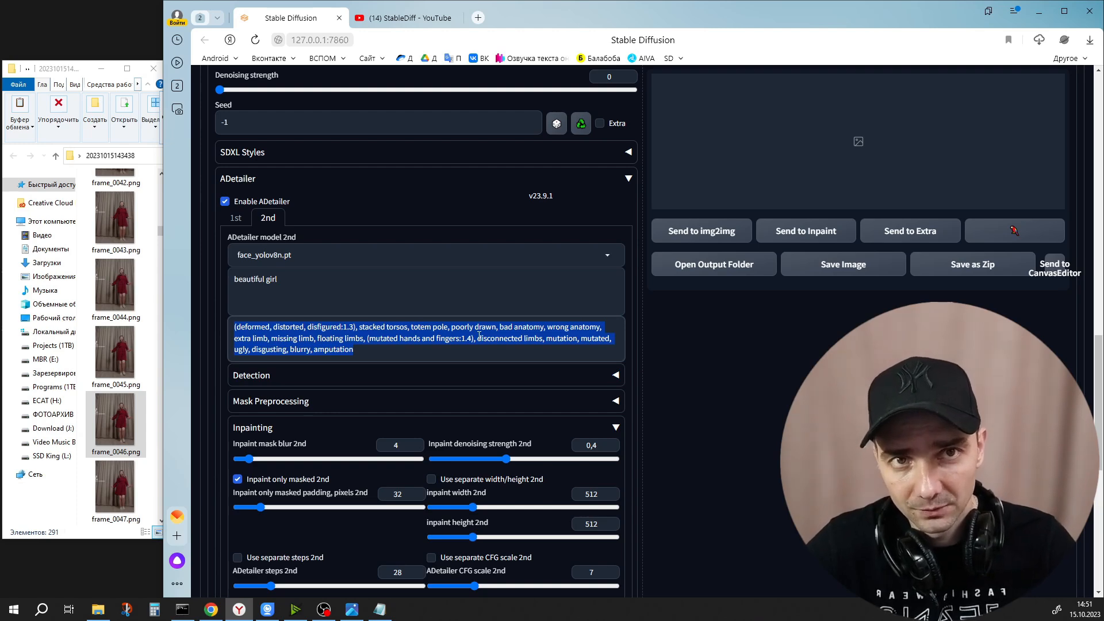
Examine the second ADetailer unit's inpainting settings, especially the inpaint denoising strength.
scroll(479, 335, down, 4)
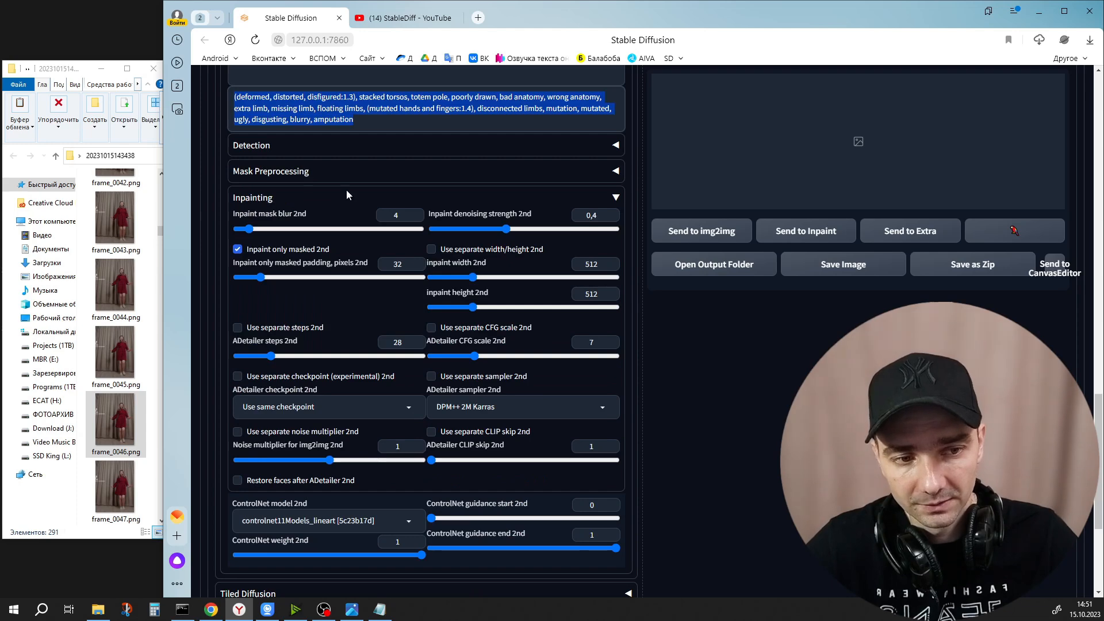
double_click(591, 215)
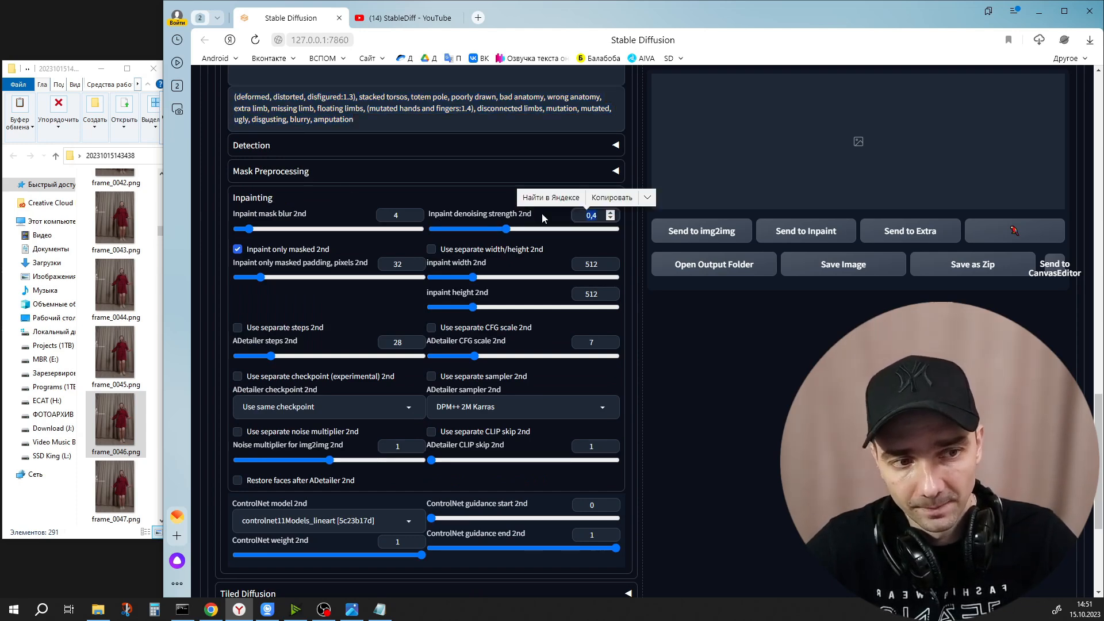
click(682, 325)
drag(585, 214, 600, 214)
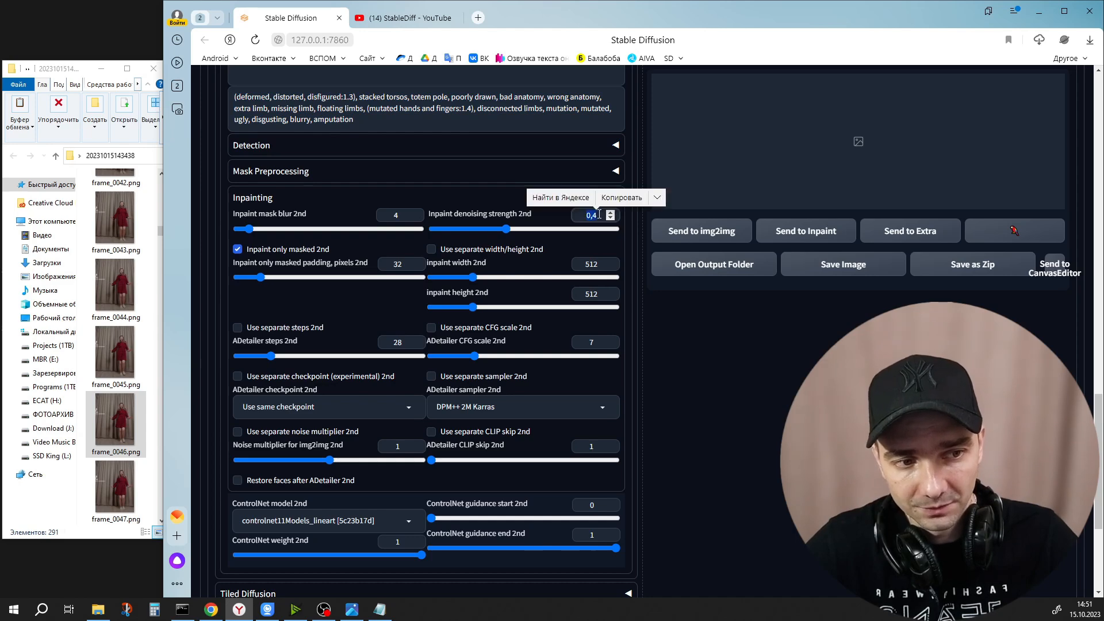
click(745, 387)
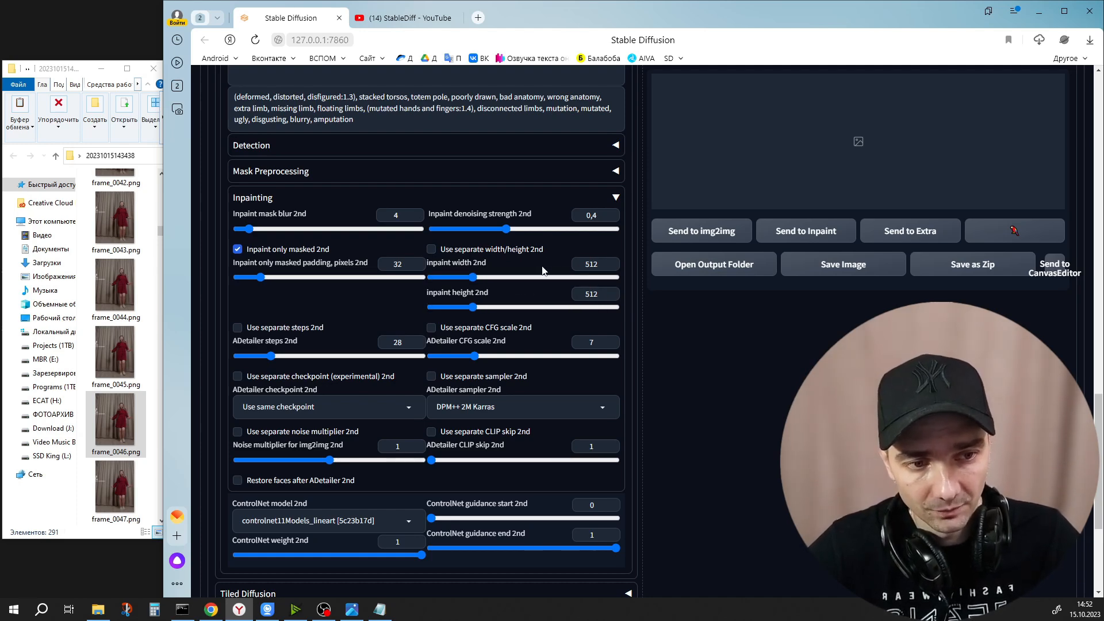
Check the dancer in the img2img source image against the second ADetailer unit's inpaint width and height.
scroll(744, 422, up, 15)
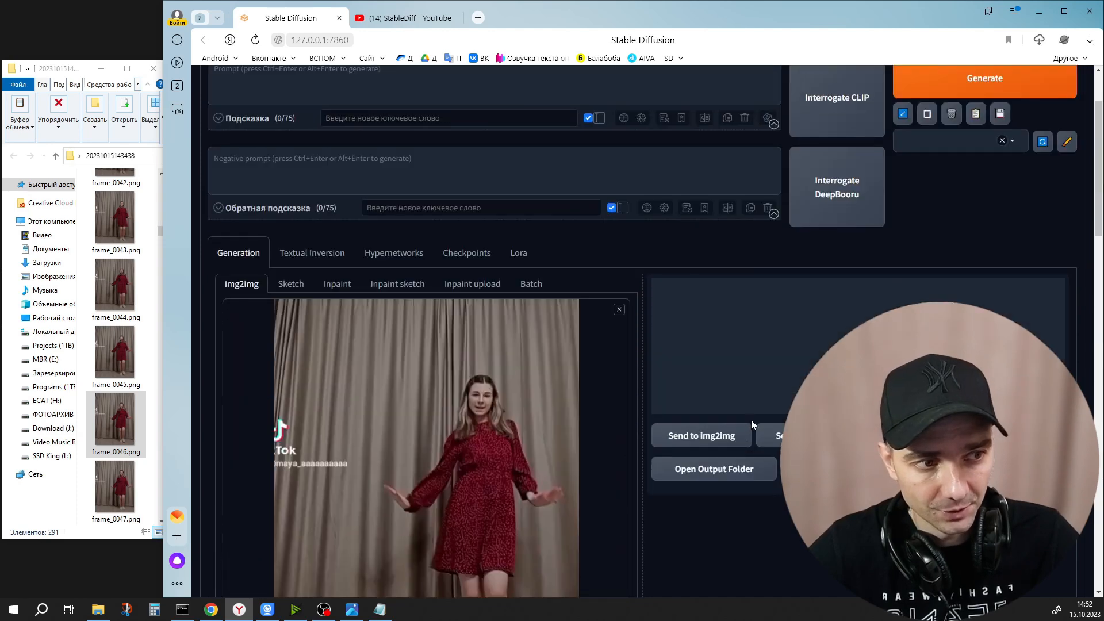
scroll(753, 411, up, 2)
scroll(753, 412, down, 5)
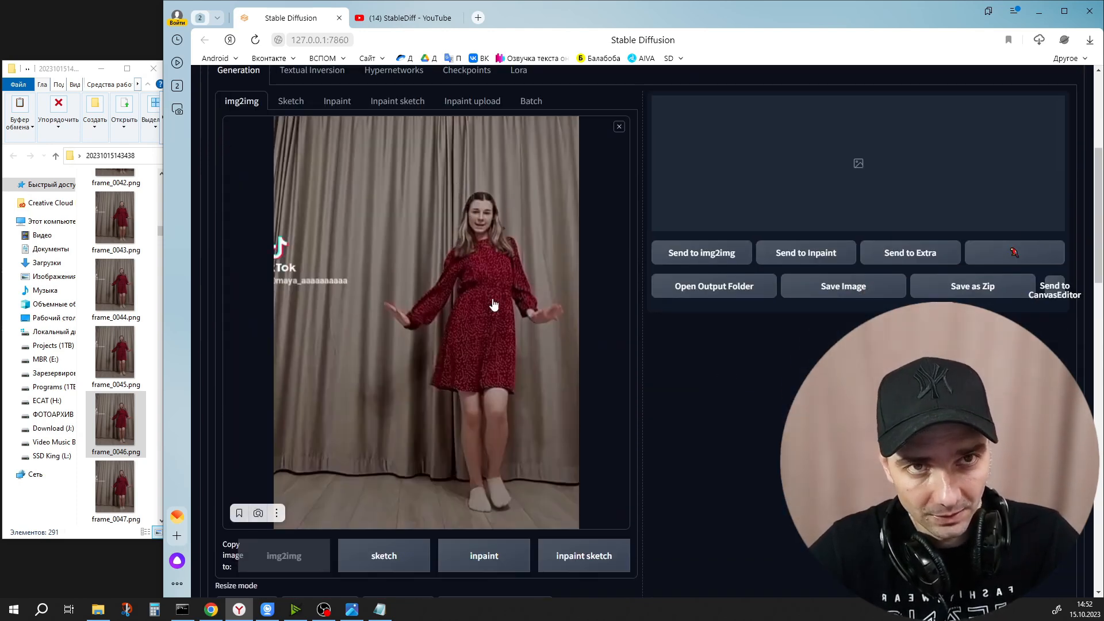
scroll(587, 325, up, 1)
scroll(587, 325, down, 1)
scroll(675, 334, down, 2)
scroll(675, 328, down, 15)
double_click(585, 199)
double_click(591, 226)
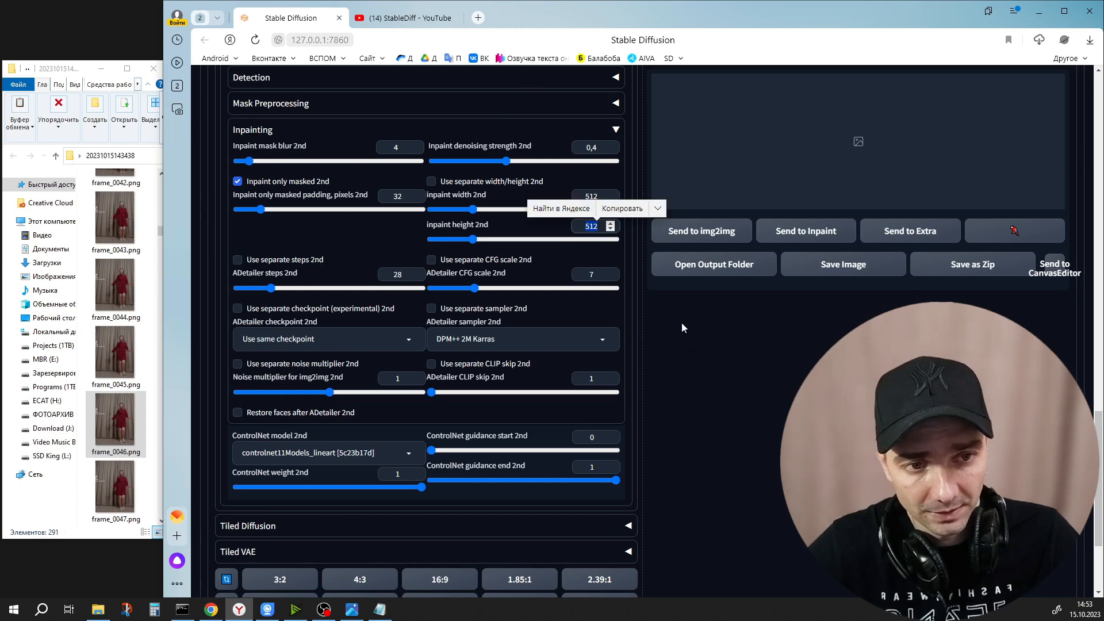
click(432, 182)
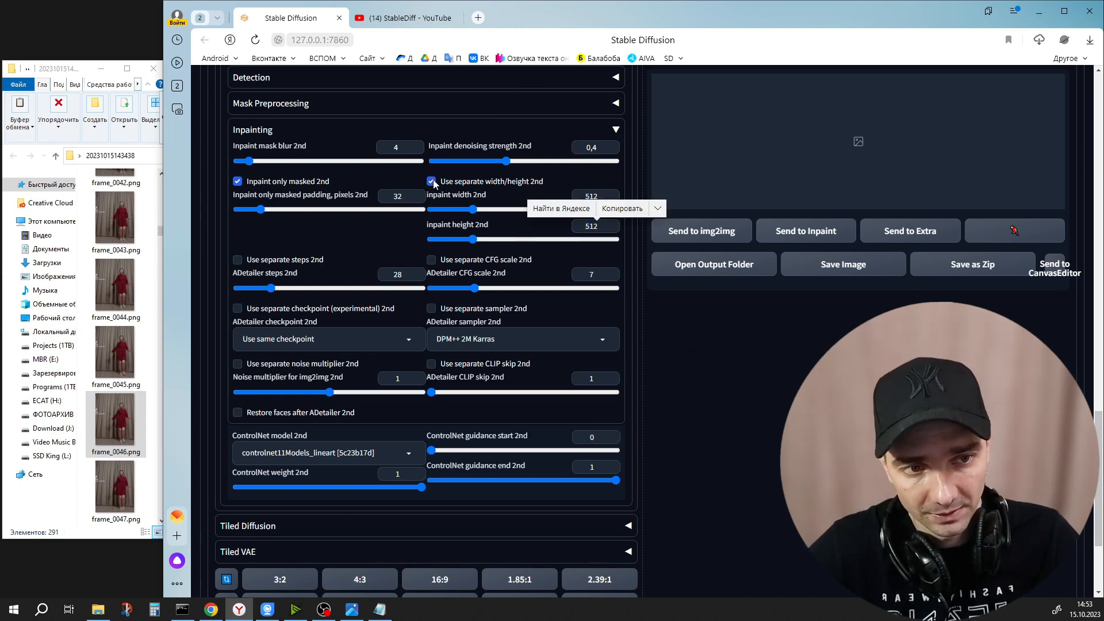
double_click(590, 196)
click(432, 182)
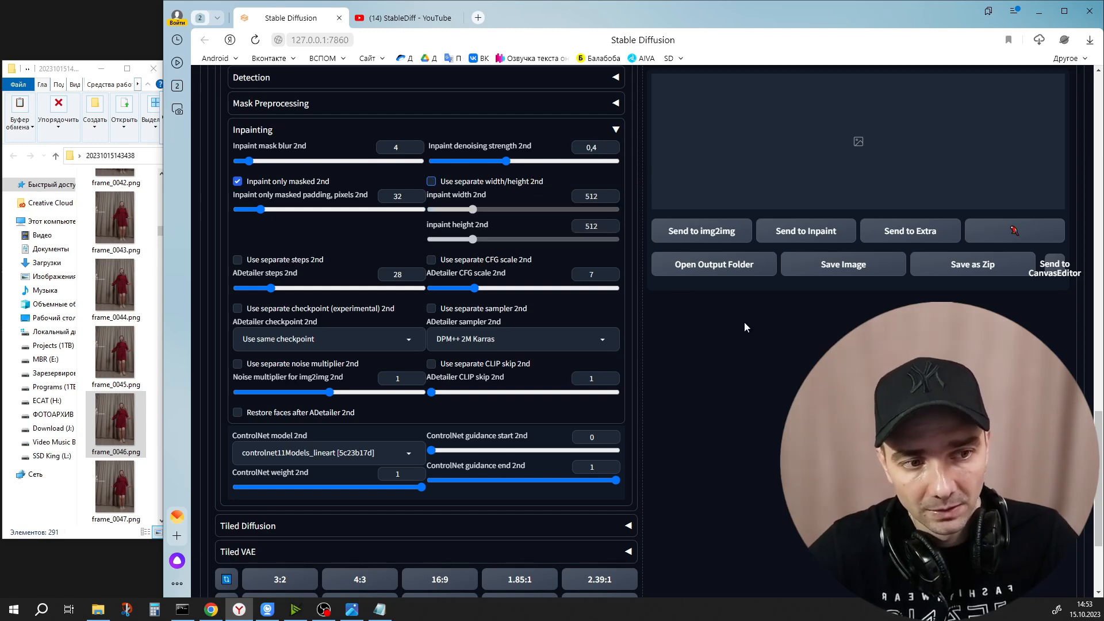
Look through the samplers and ControlNet models available for the second ADetailer unit.
scroll(512, 320, down, 1)
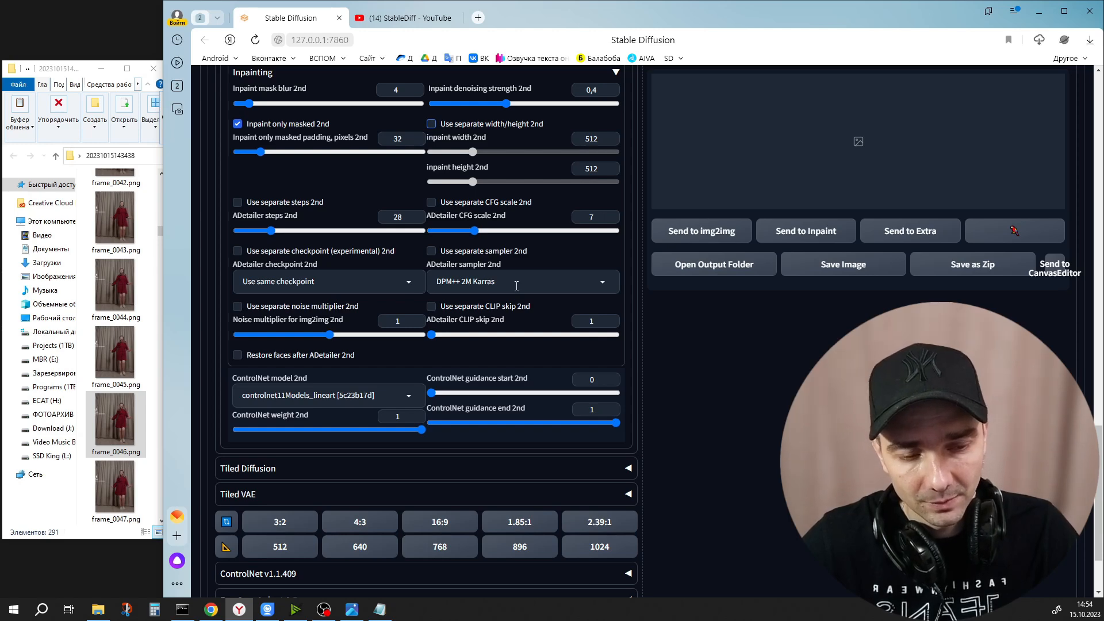
click(472, 281)
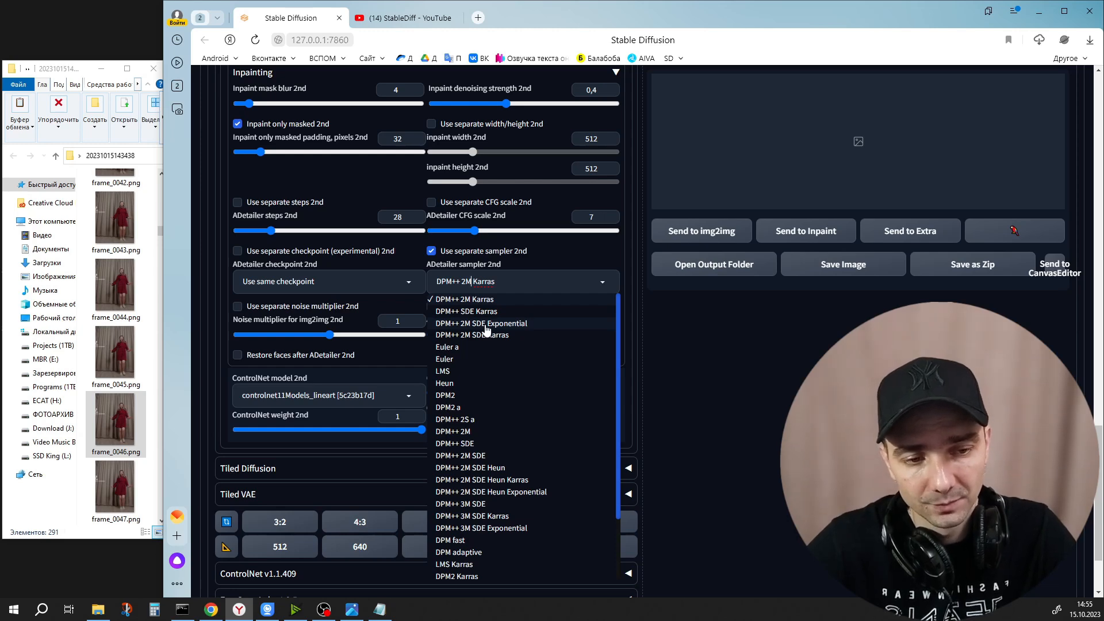
click(770, 332)
click(432, 252)
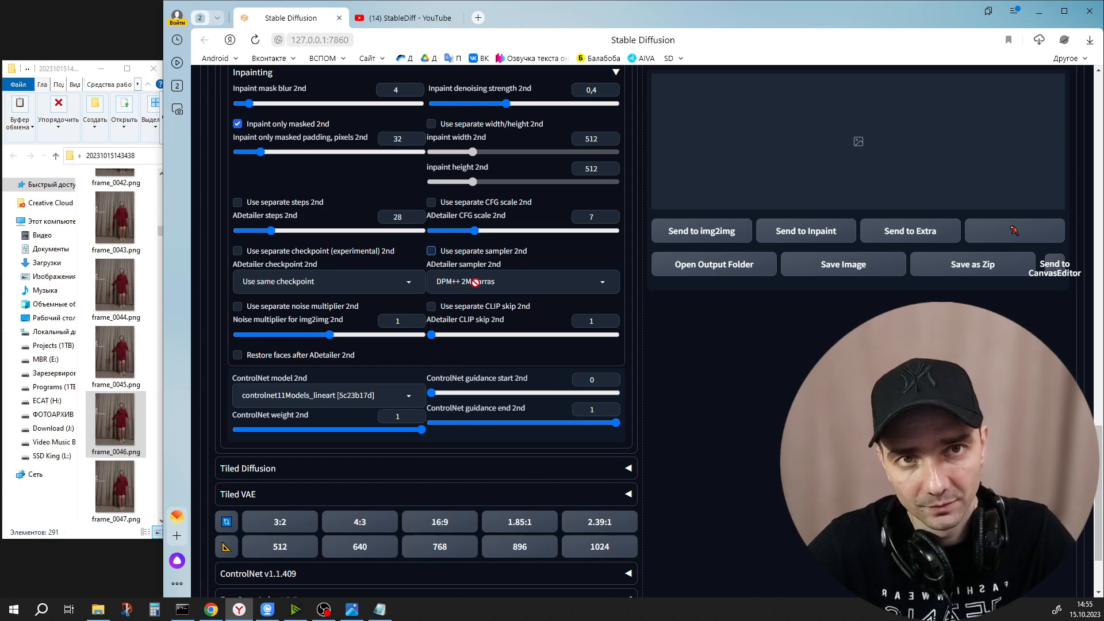
scroll(241, 326, down, 1)
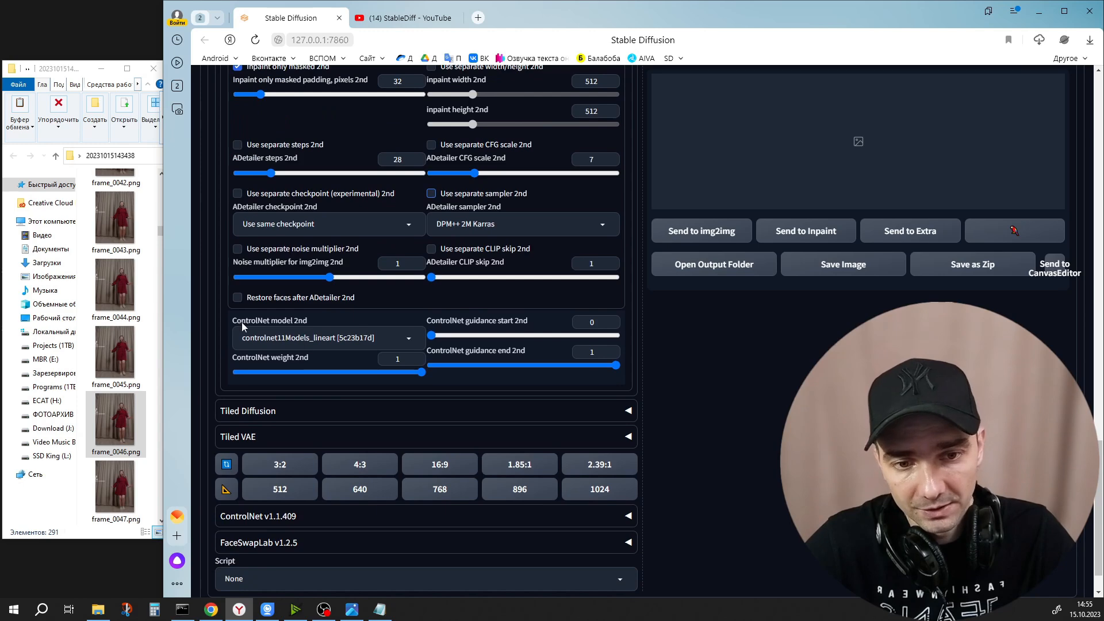
click(400, 338)
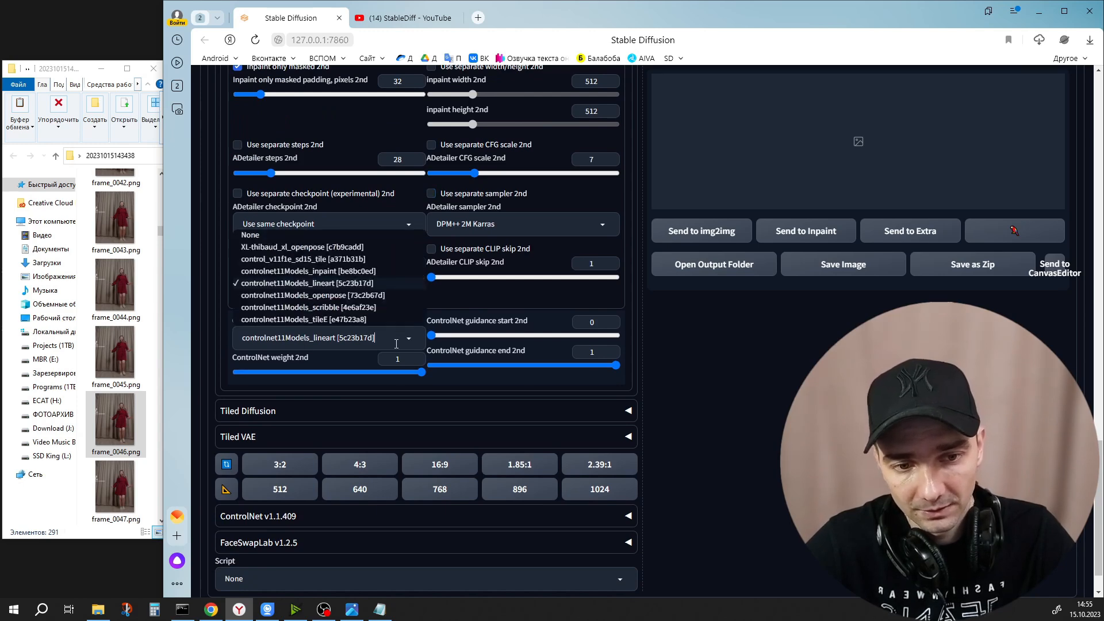
click(809, 365)
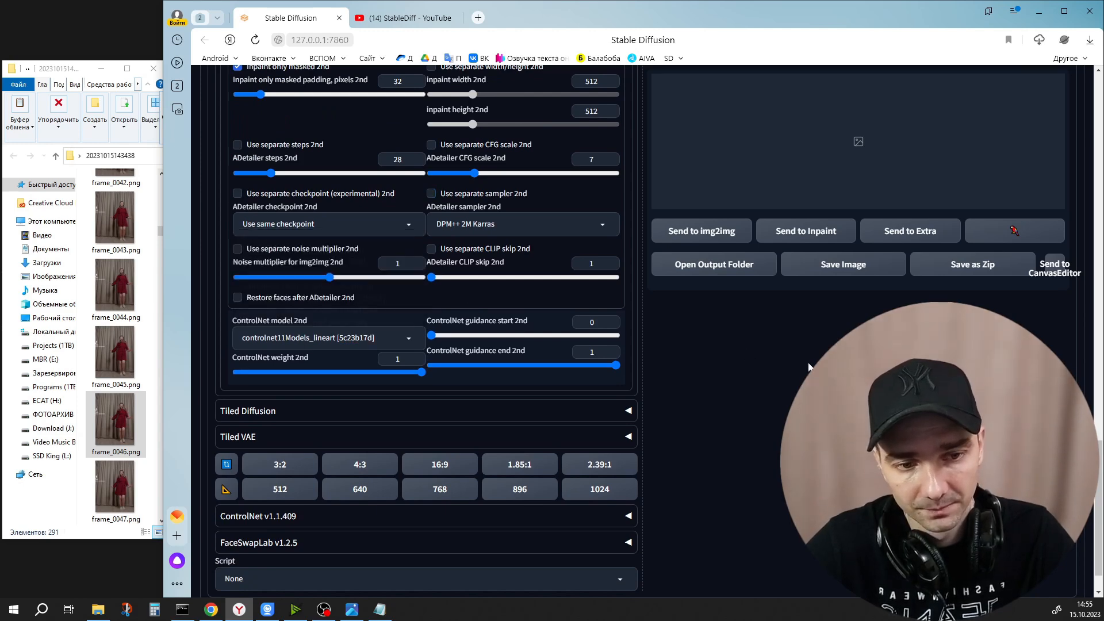
Check the img2img seed, CFG scale and batch settings, and generate the stylized version of the loaded dancer frame.
scroll(380, 424, up, 12)
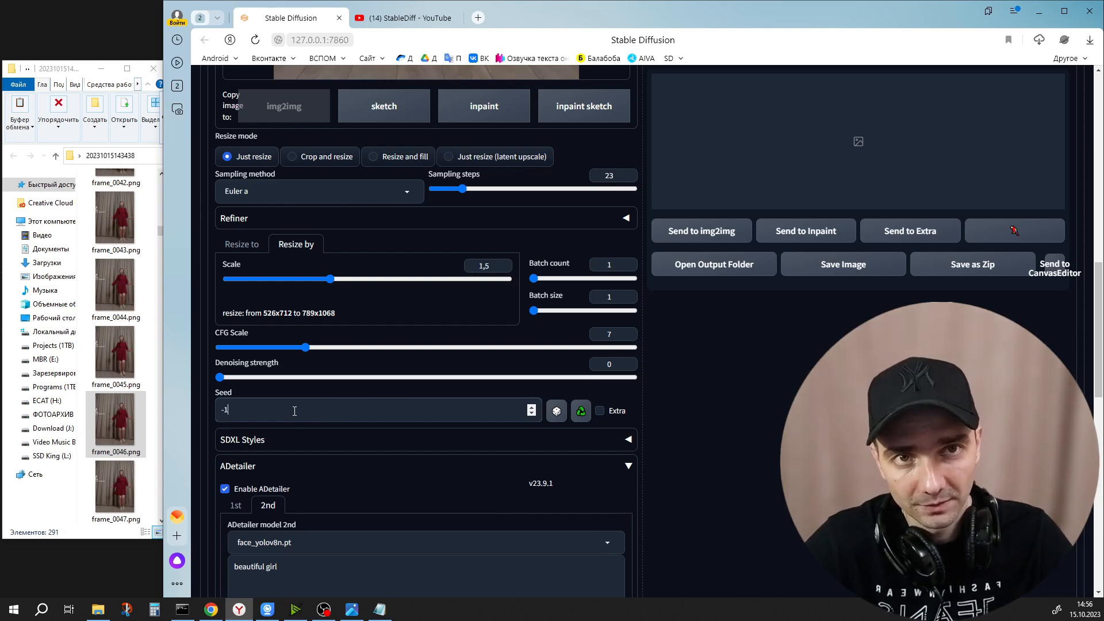
scroll(295, 411, up, 3)
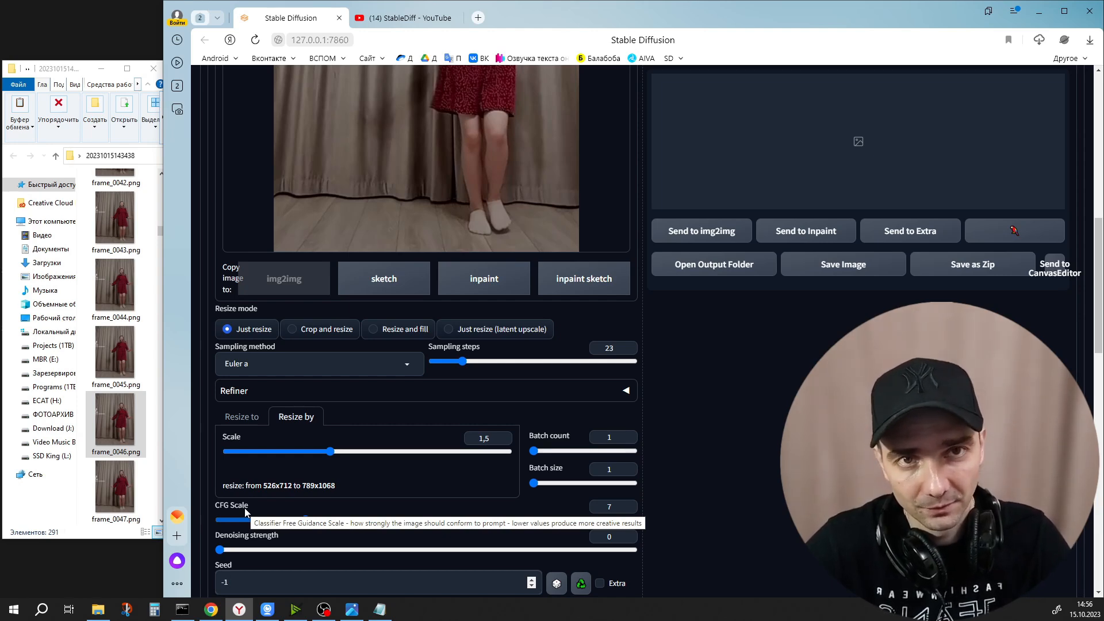
scroll(244, 508, down, 1)
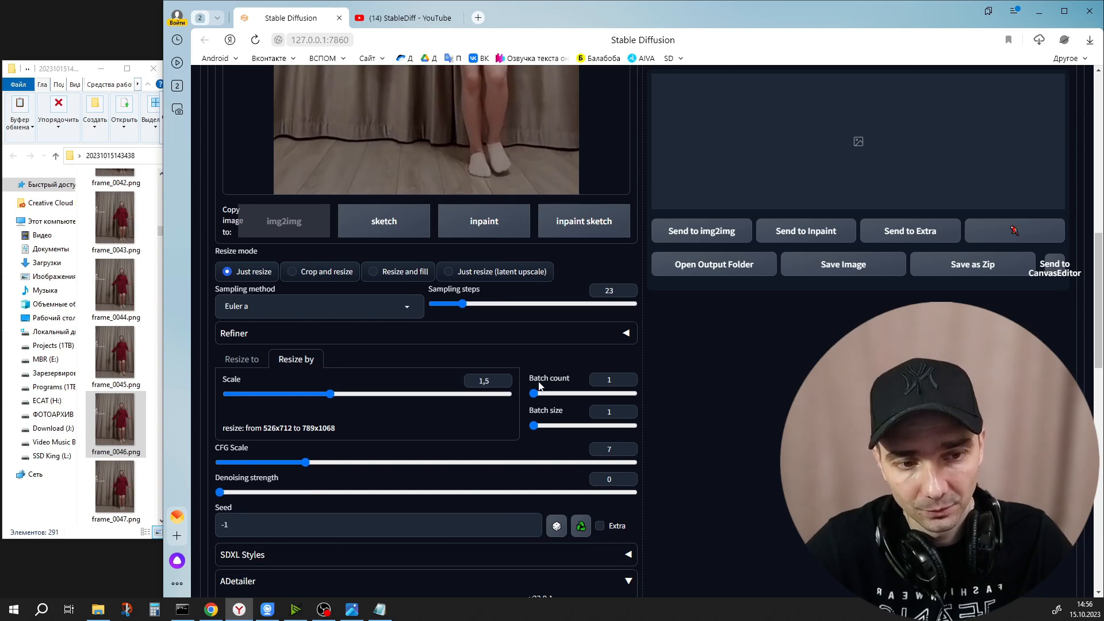
scroll(527, 383, up, 10)
click(977, 184)
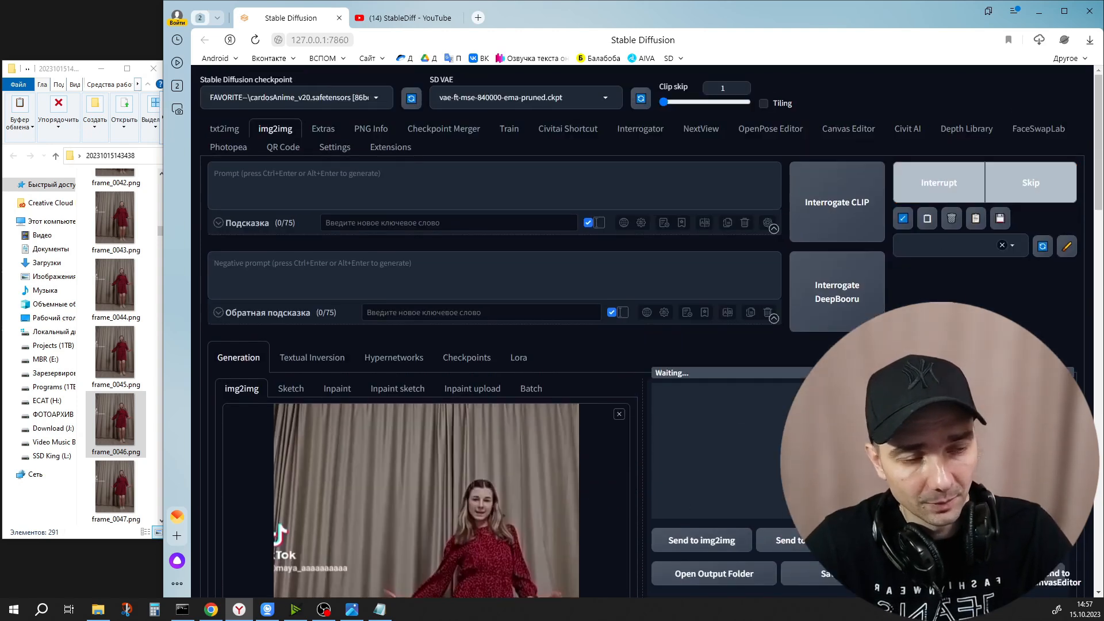
Inspect the generated dancer image at enlarged size and close the preview.
scroll(978, 184, down, 3)
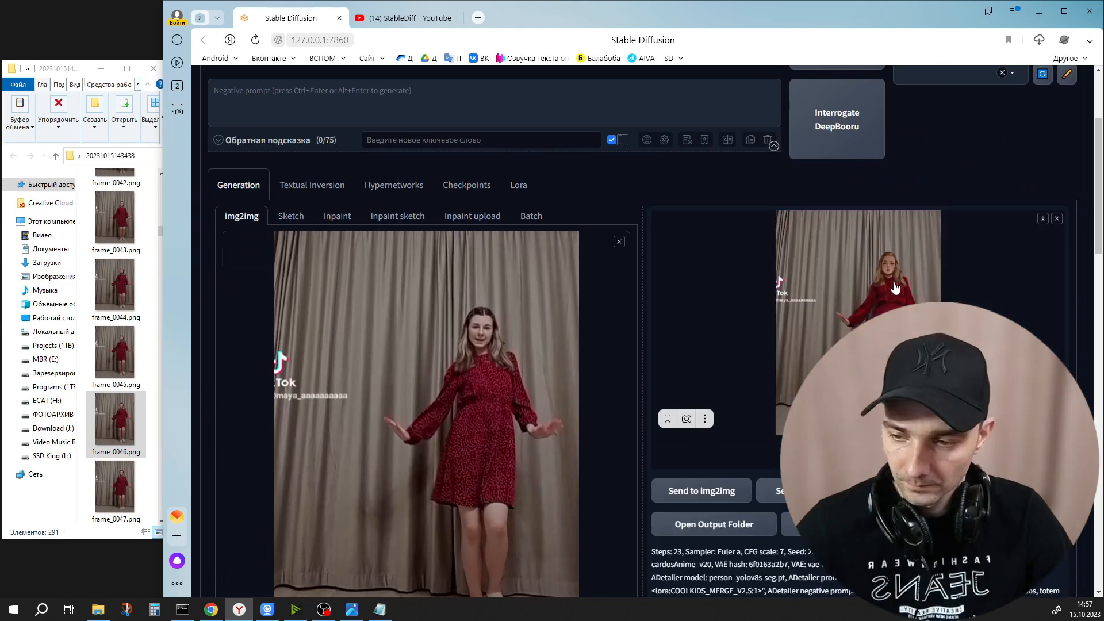
click(743, 298)
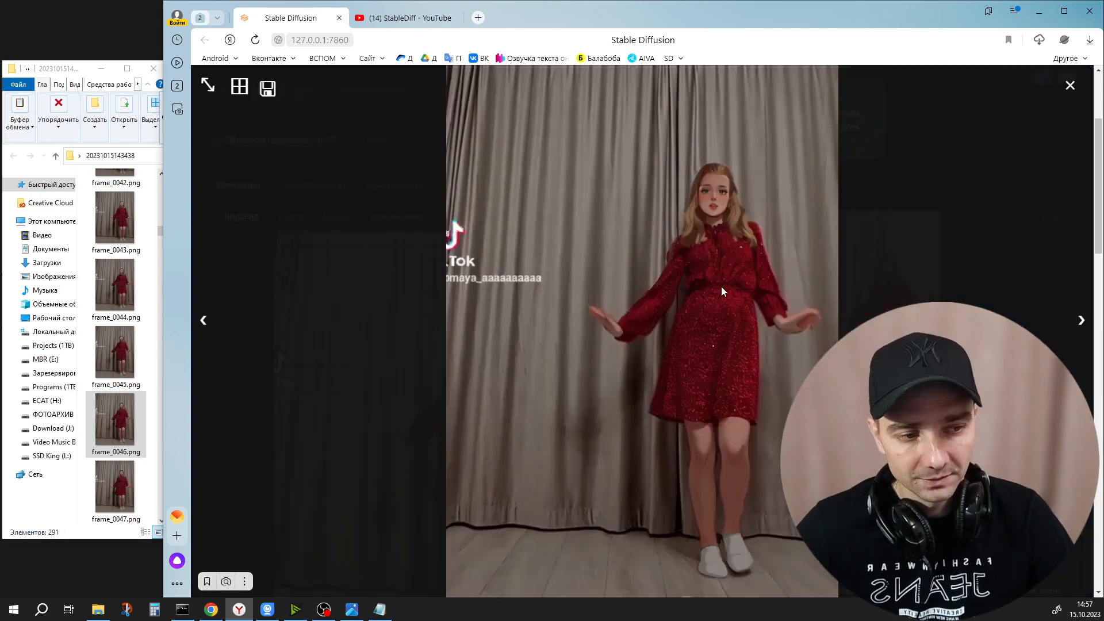
click(721, 289)
Generate the same dancer frame once more with the current settings.
scroll(977, 155, up, 1)
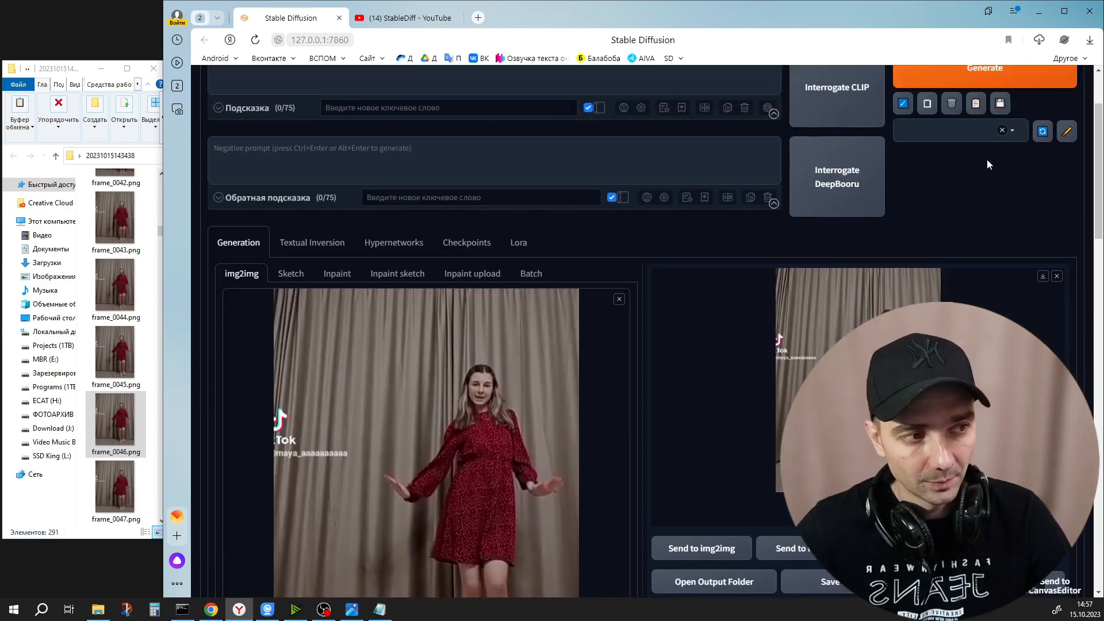
click(966, 80)
scroll(968, 278, down, 1)
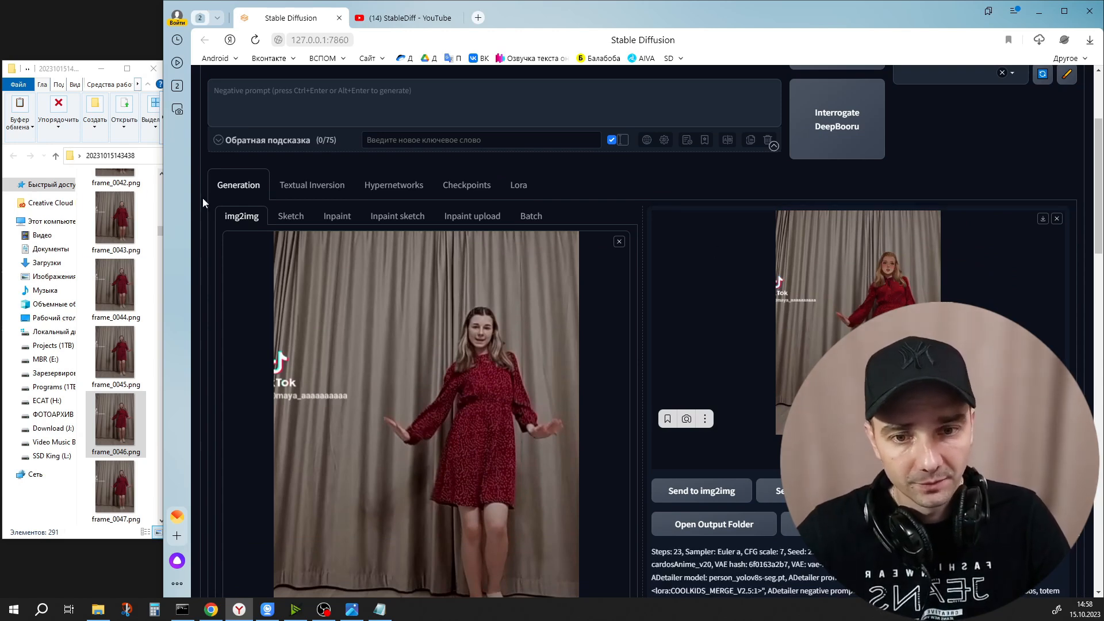
Replace the img2img source image with frame_0098.png and generate its stylized version.
scroll(134, 336, down, 10)
scroll(134, 337, down, 5)
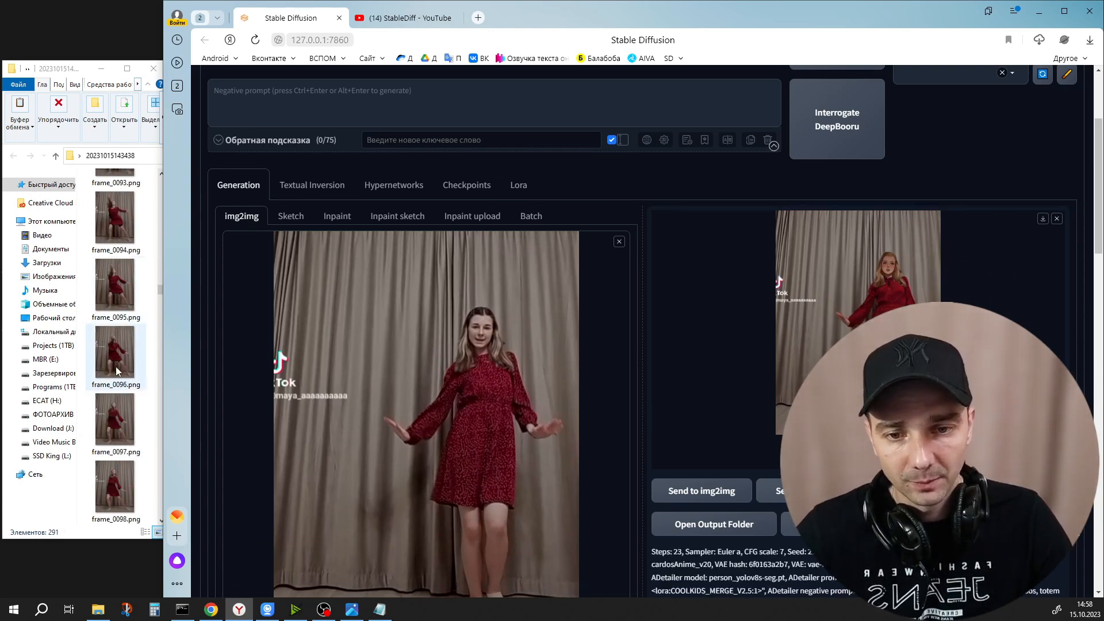
drag(121, 490, 561, 439)
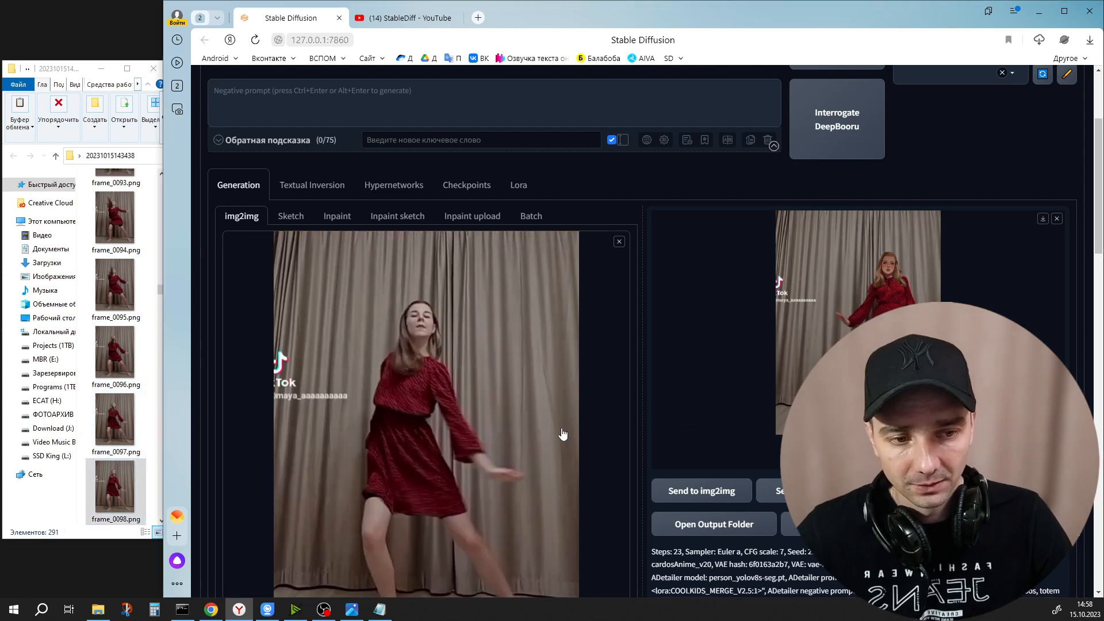
scroll(680, 392, up, 3)
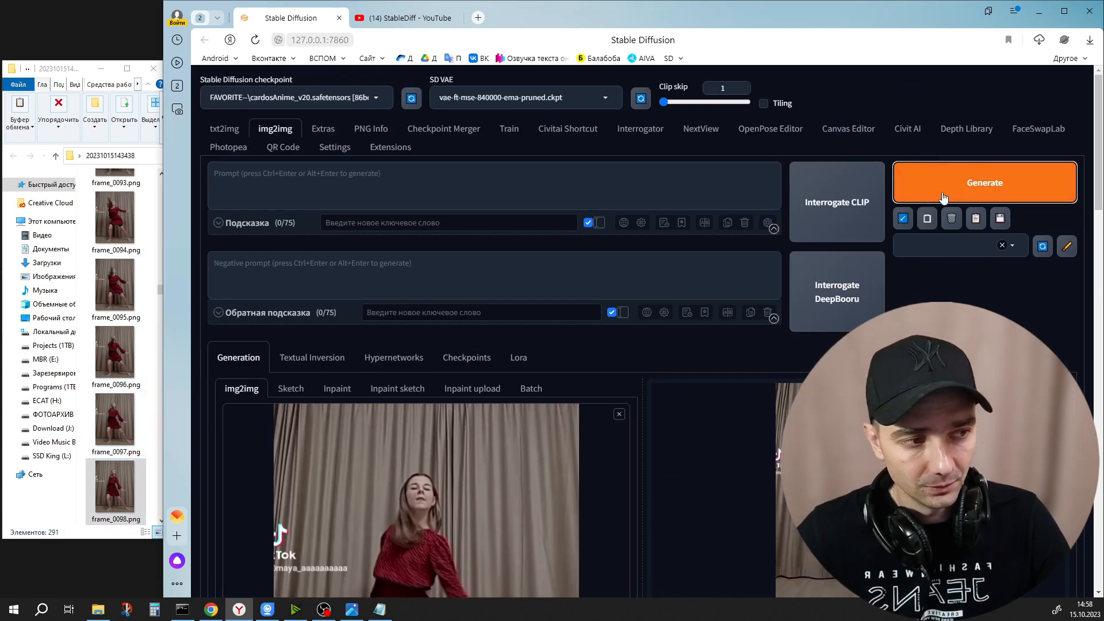
click(942, 199)
Check the generated frame and reuse its seed in the img2img settings.
scroll(644, 391, down, 2)
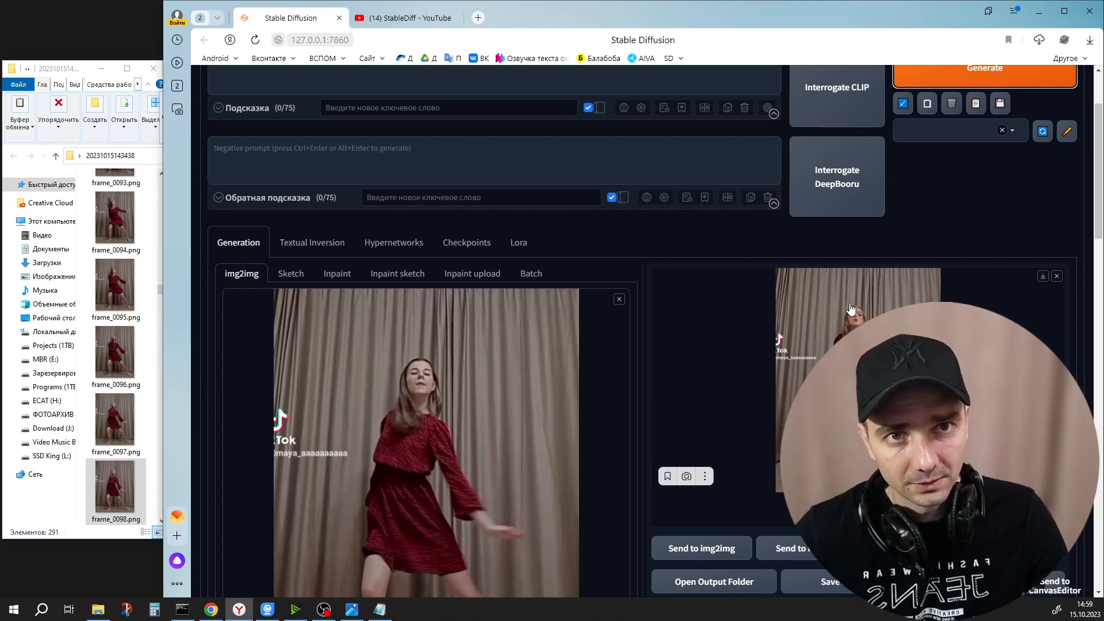
scroll(720, 314, down, 10)
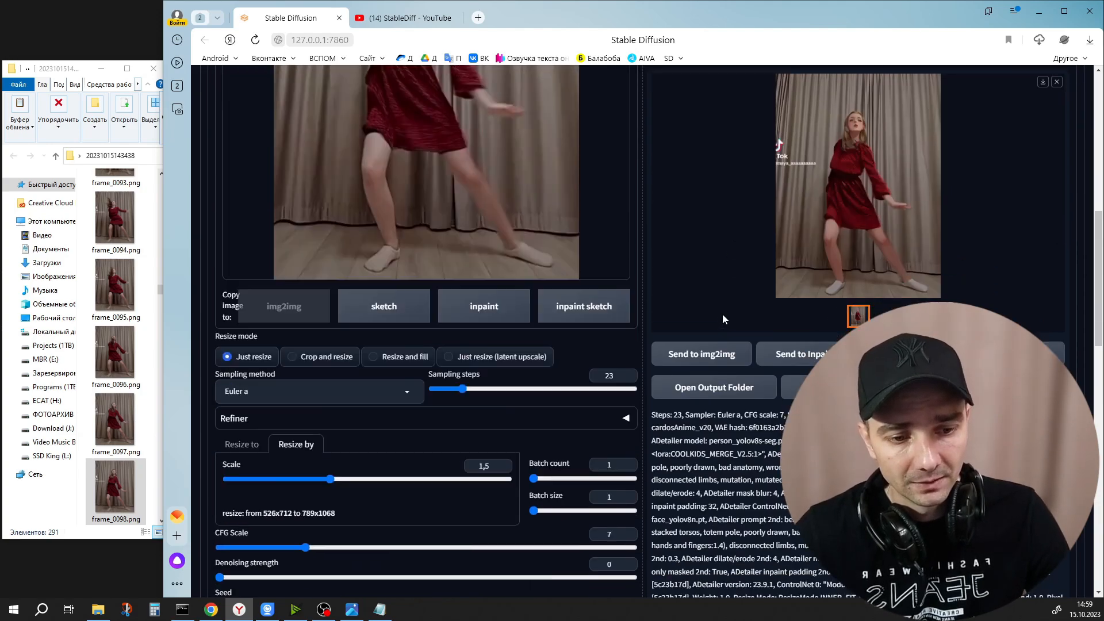
click(581, 401)
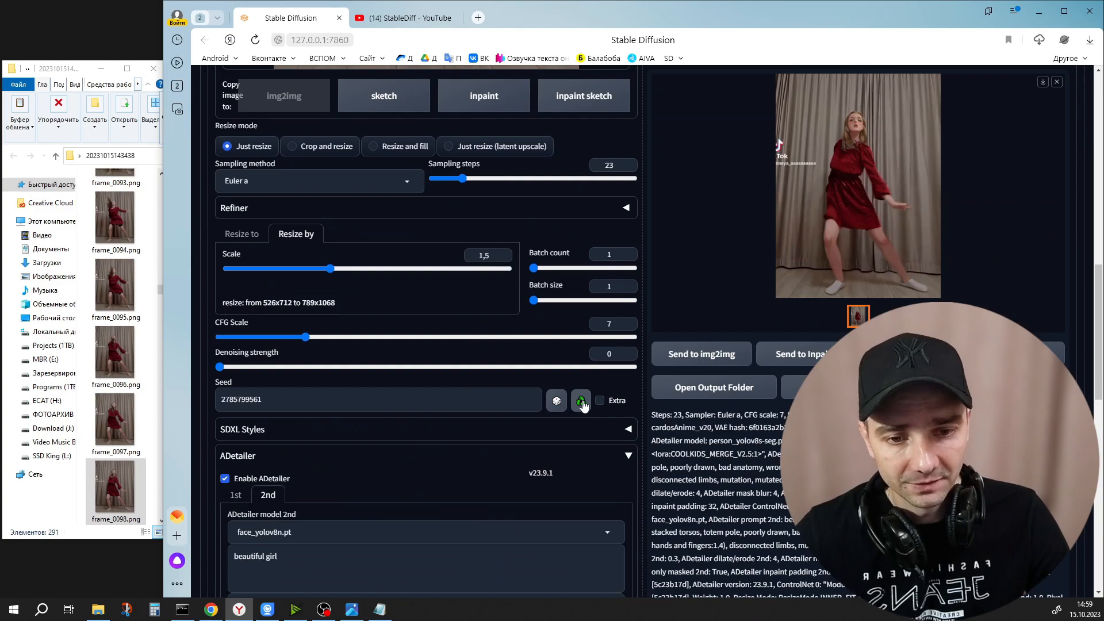
scroll(691, 421, up, 12)
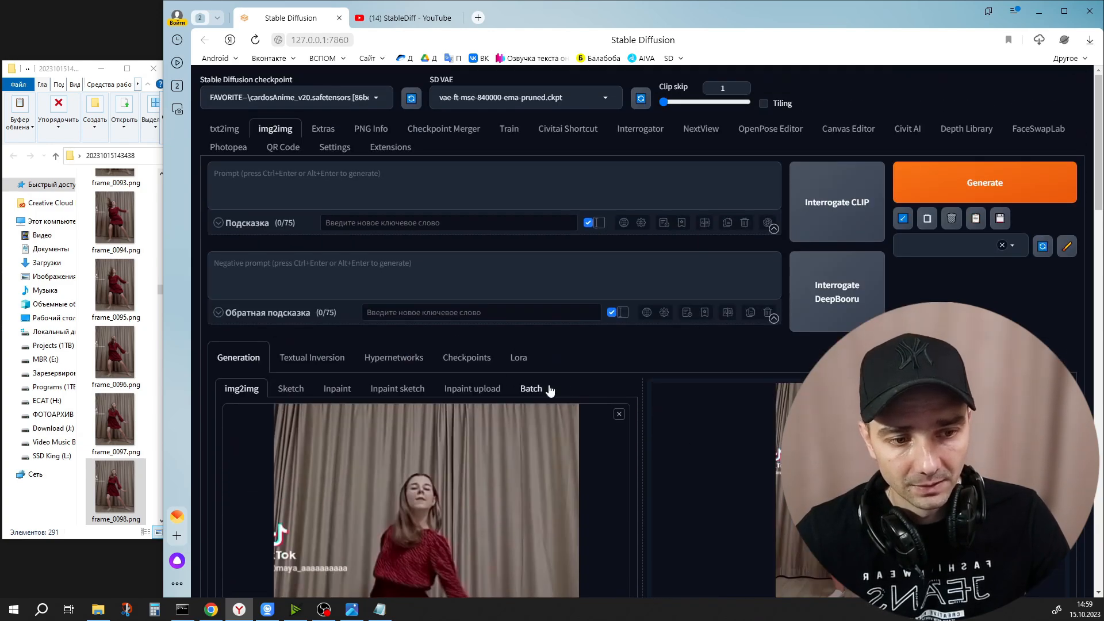
click(530, 389)
scroll(371, 265, down, 4)
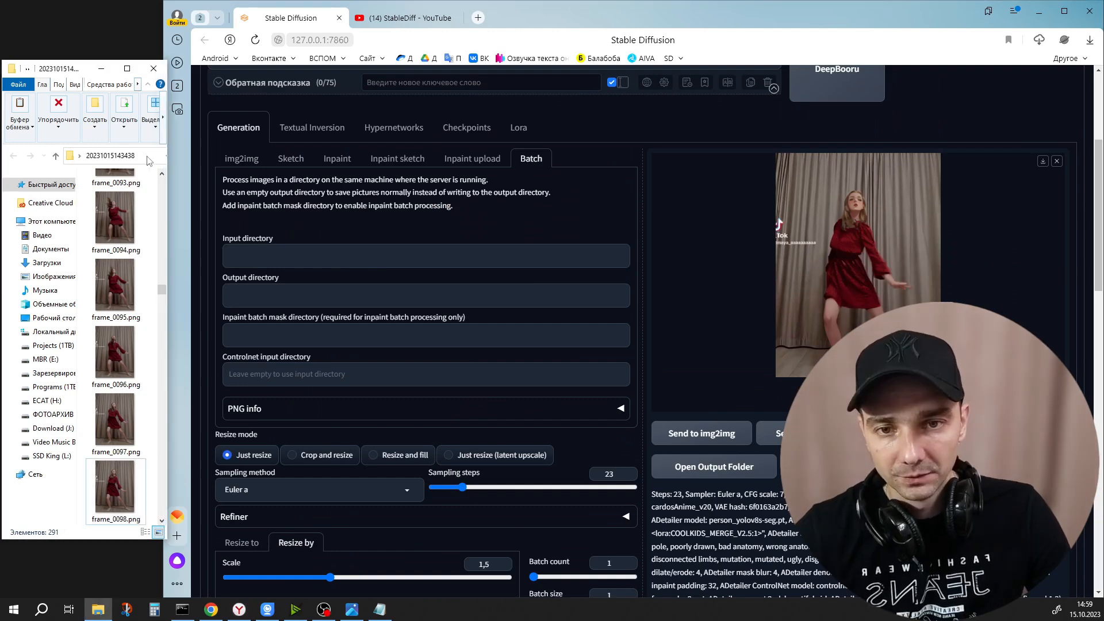
click(83, 152)
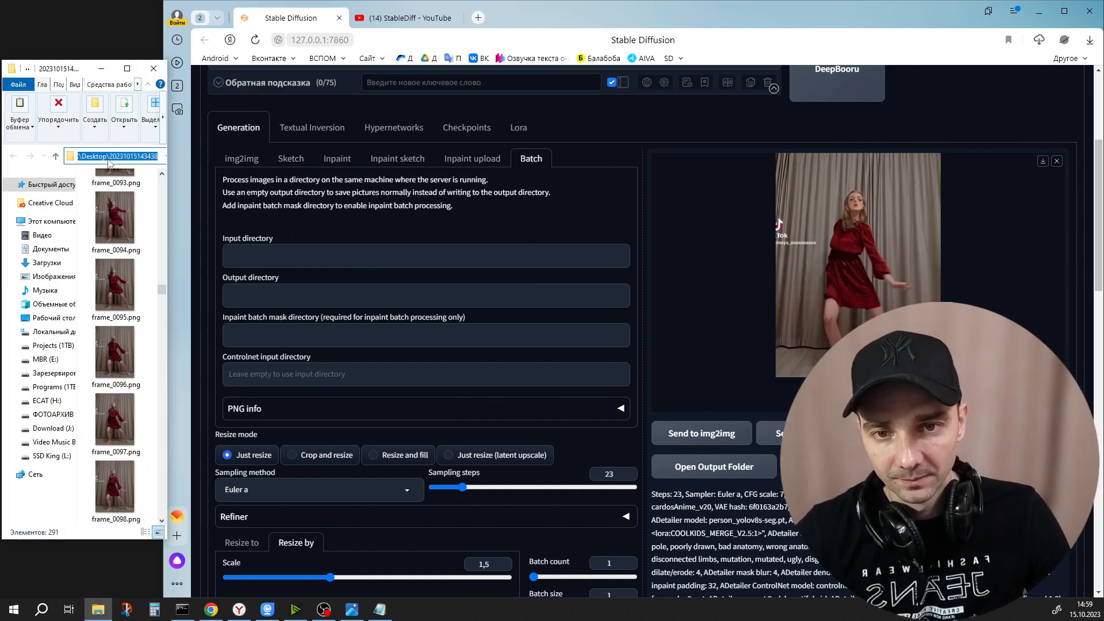
right_click(109, 156)
click(39, 196)
click(425, 256)
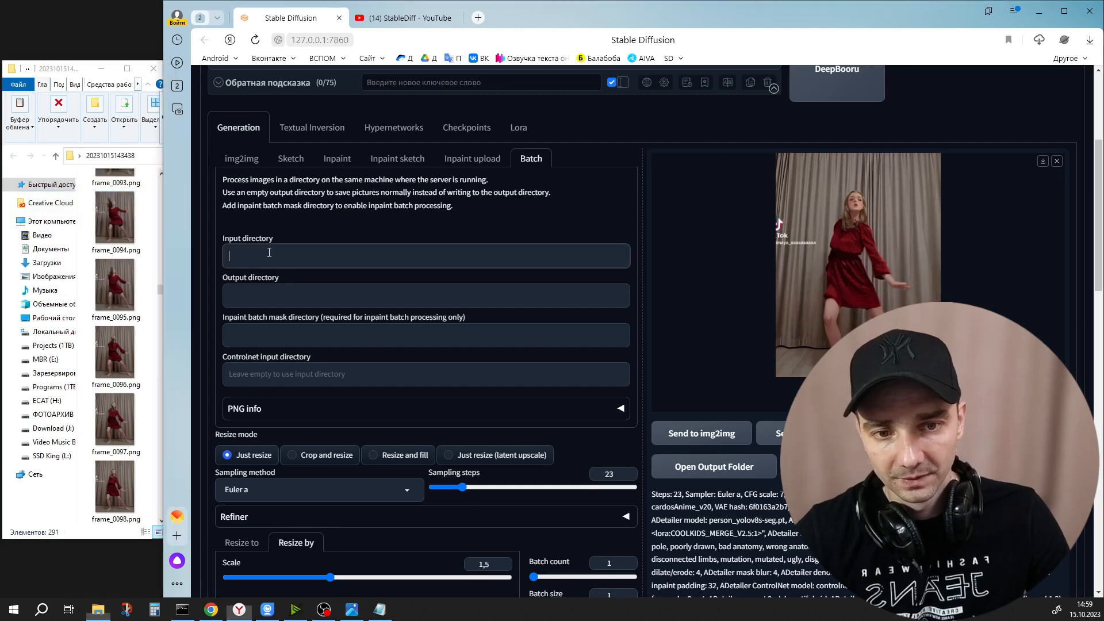
key(ctrl+v)
Set the batch output directory to a desktop folder named 2, based on the input directory's path.
drag(366, 256, 225, 258)
key(ctrl+c)
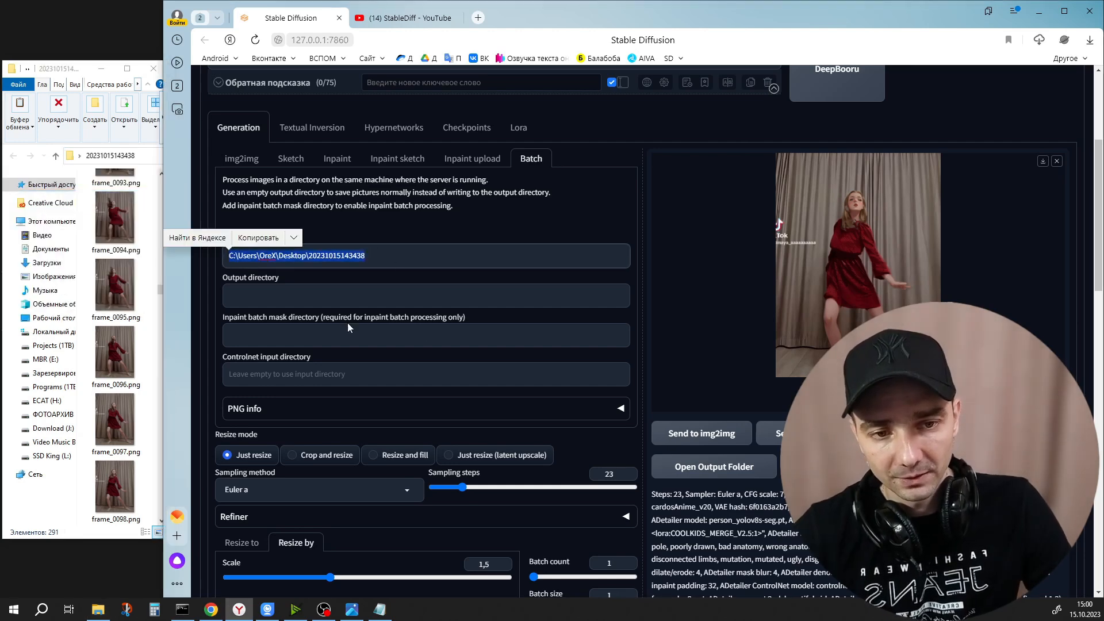
click(383, 296)
key(ctrl+v)
drag(377, 297, 308, 296)
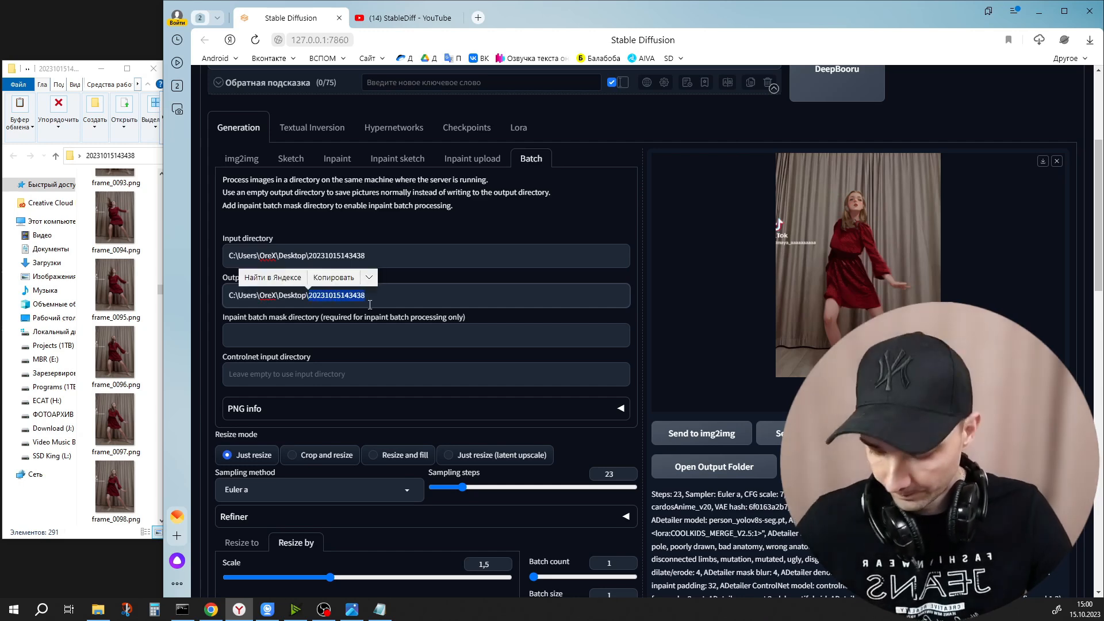
text(2)
Create a new desktop folder named 2 for the batch output and move it to the desktop's edge.
right_click(63, 554)
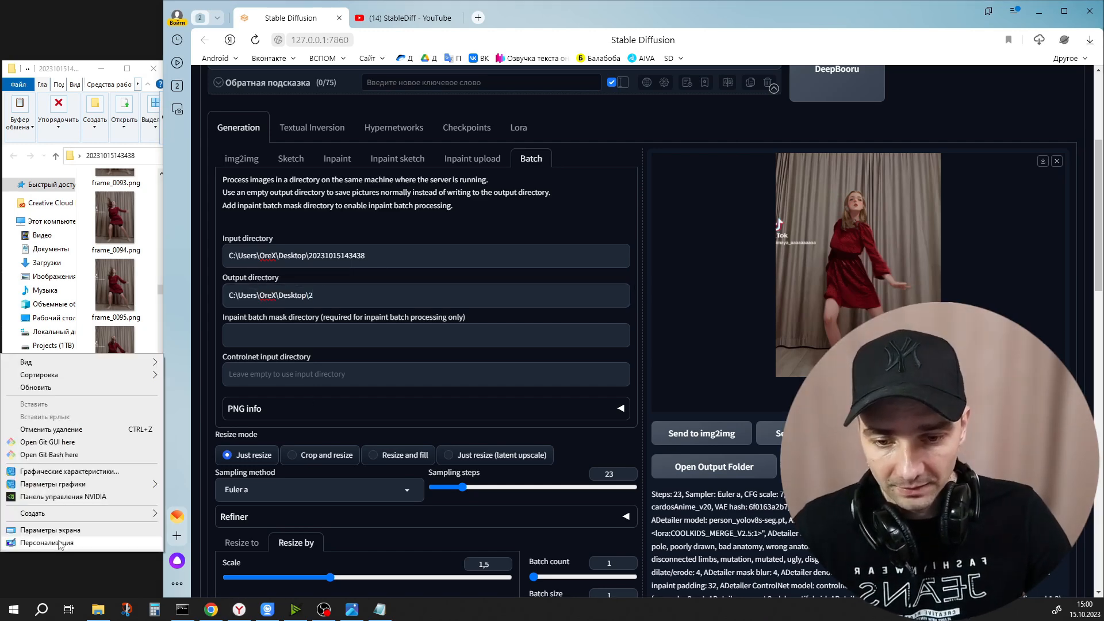
mouse_move(81, 514)
click(193, 408)
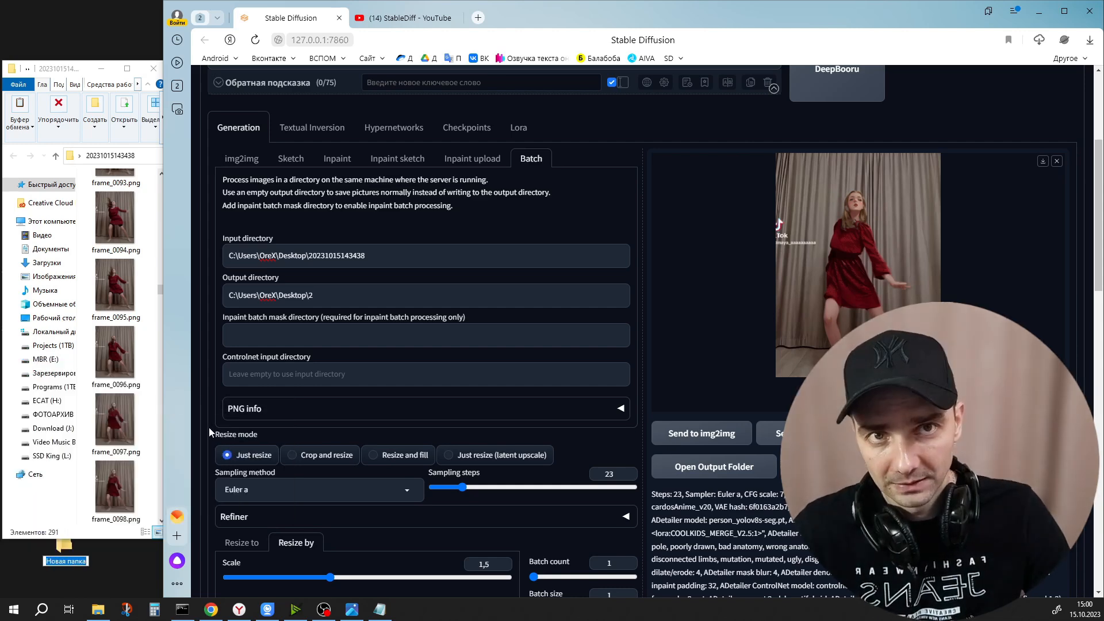
text(2)
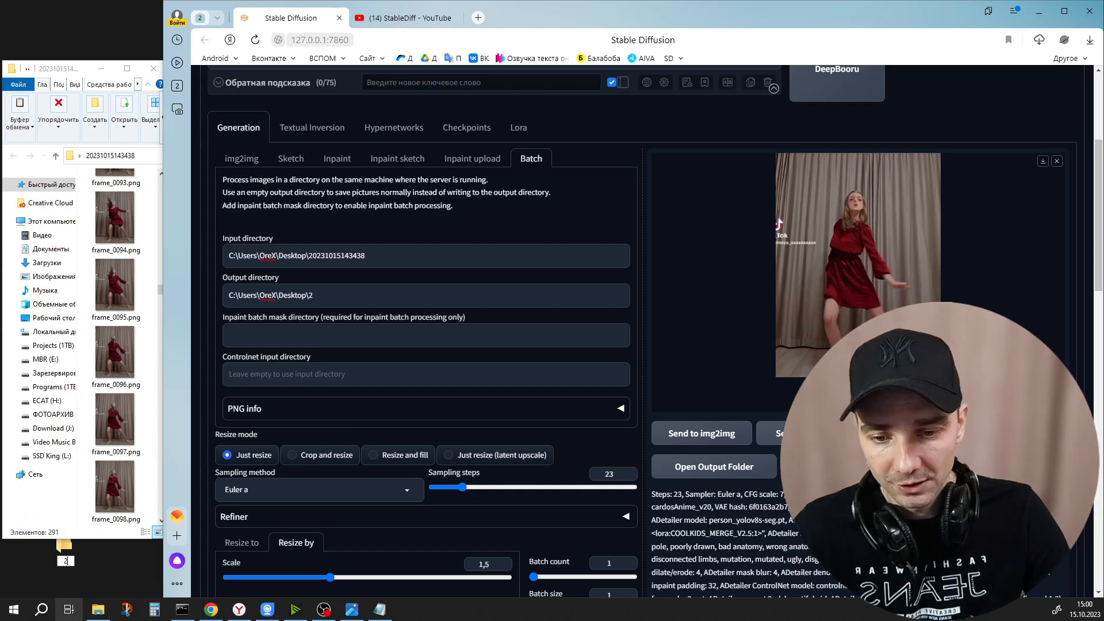
key(Return)
drag(69, 568, 13, 570)
click(343, 293)
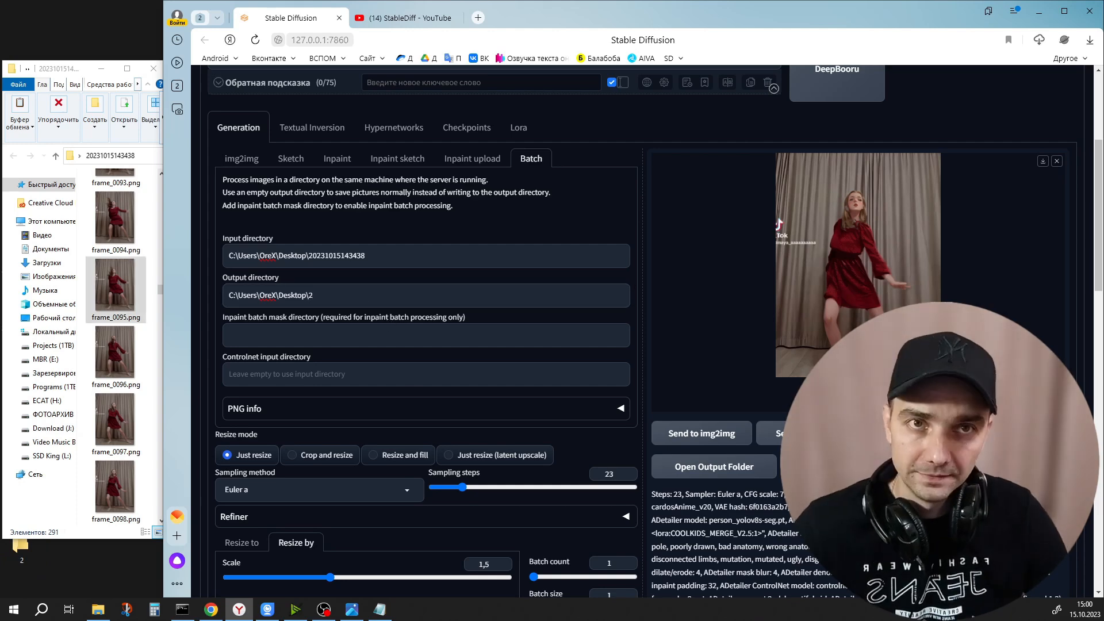
Start the batch generation of all frames from the input directory.
scroll(765, 440, up, 4)
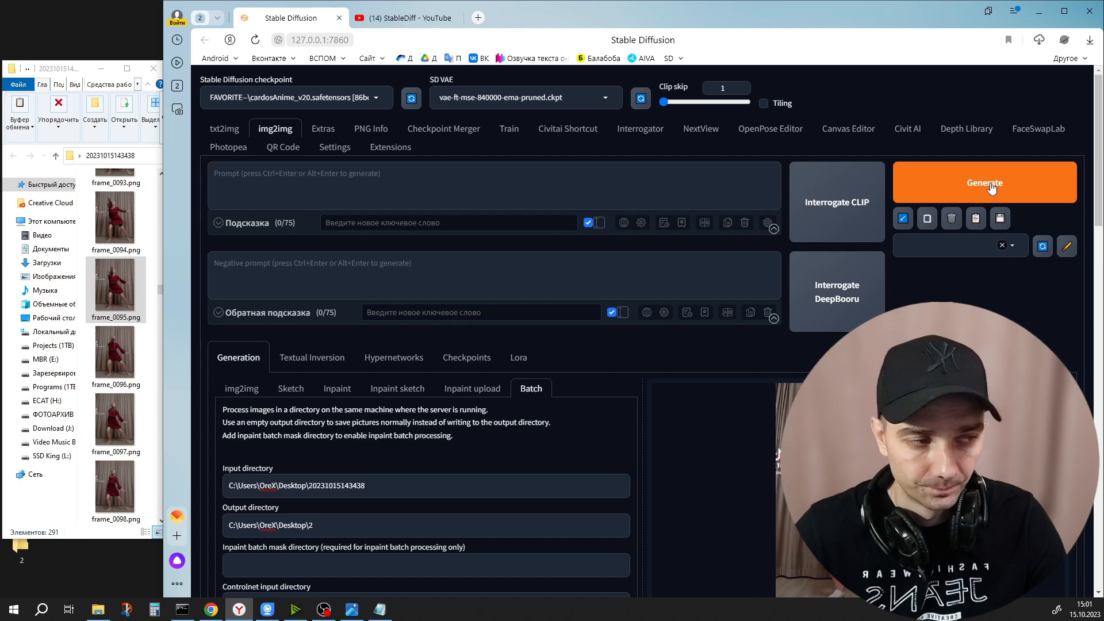
click(991, 188)
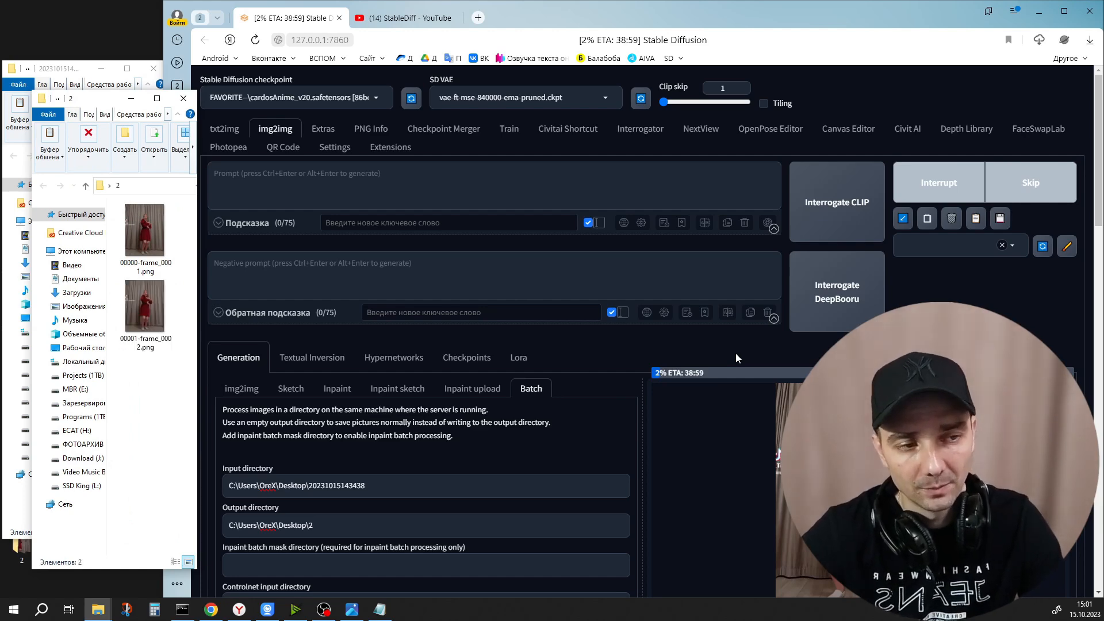
Enter the path of the desktop folder 2 as NextView's image sequence location for conversion to video.
click(700, 128)
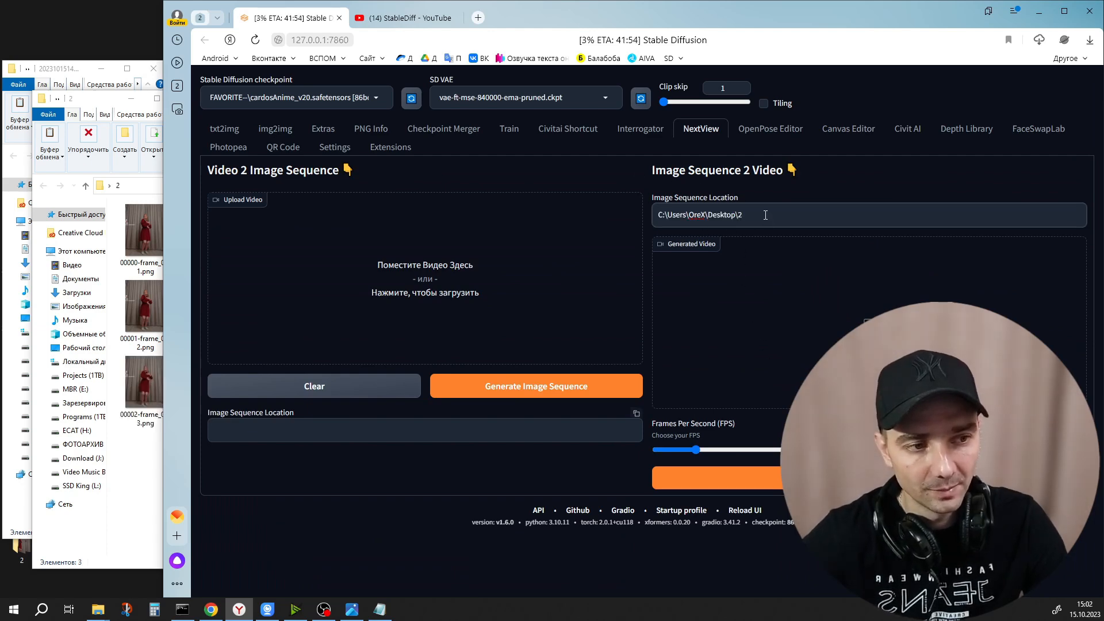
drag(765, 215, 656, 215)
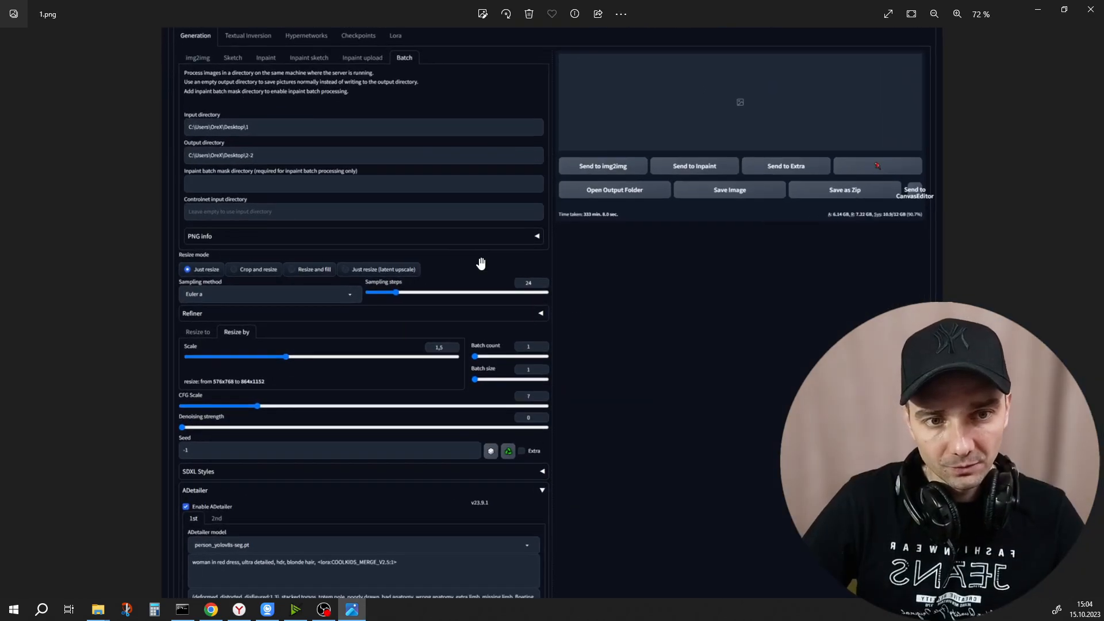
Review the batch, img2img and first ADetailer unit settings in the screenshot 1.png and go to the next screenshot.
drag(480, 263, 499, 422)
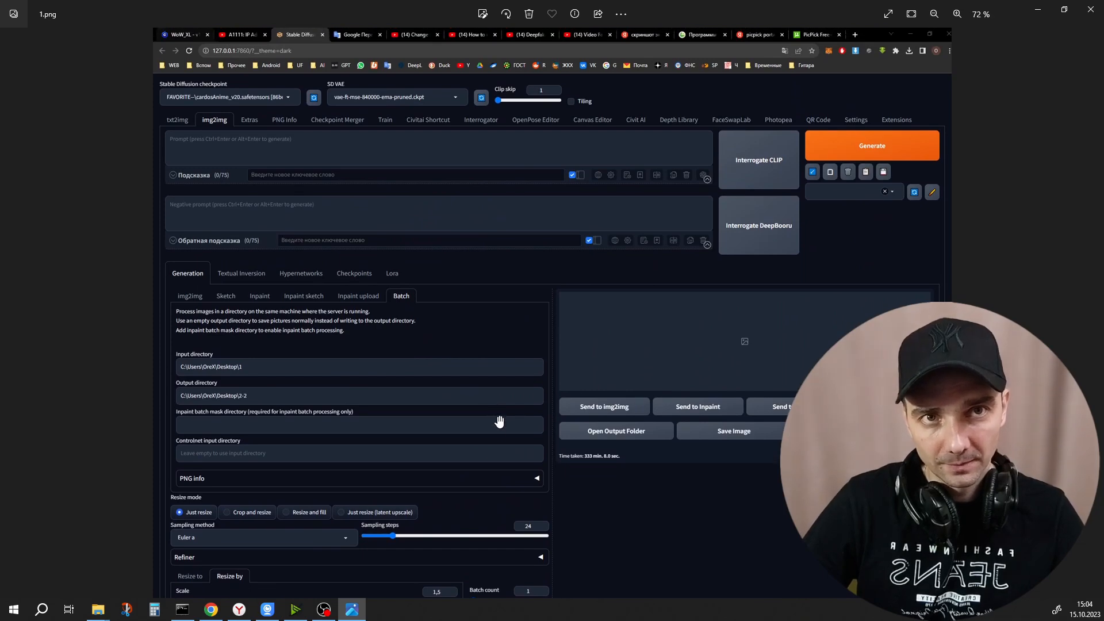
scroll(500, 426, down, 3)
scroll(515, 309, down, 8)
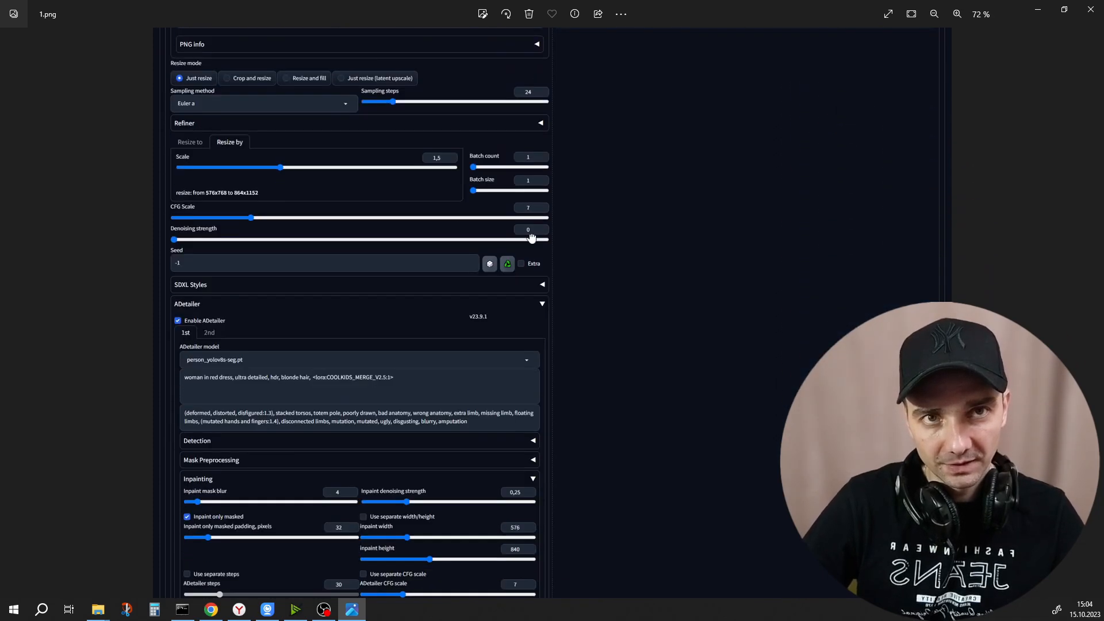
scroll(506, 366, down, 1)
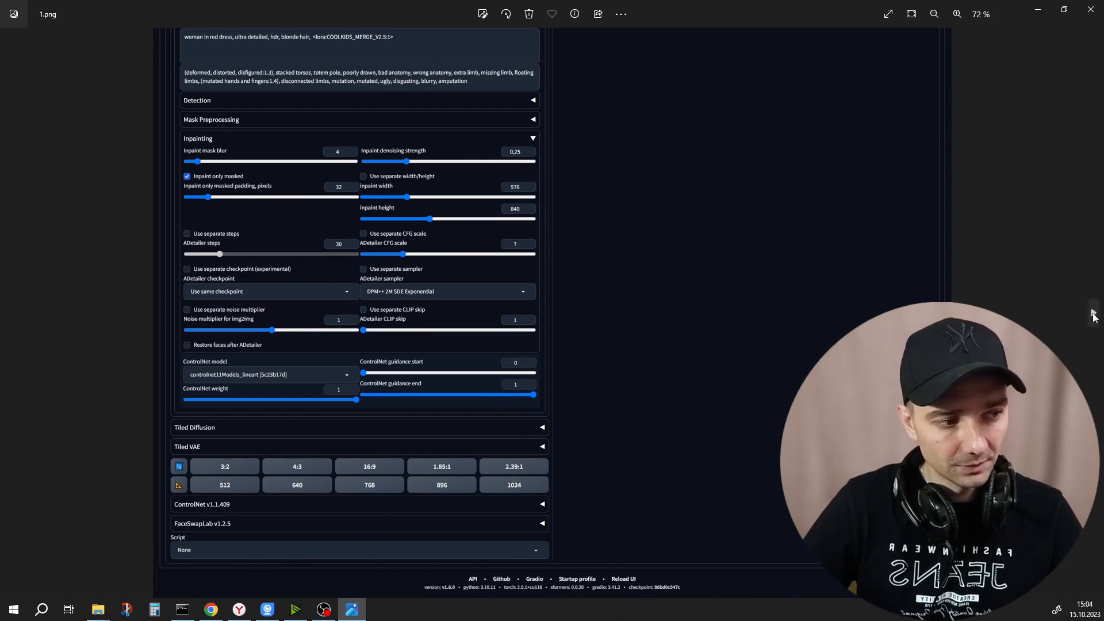
click(1093, 314)
scroll(606, 267, up, 2)
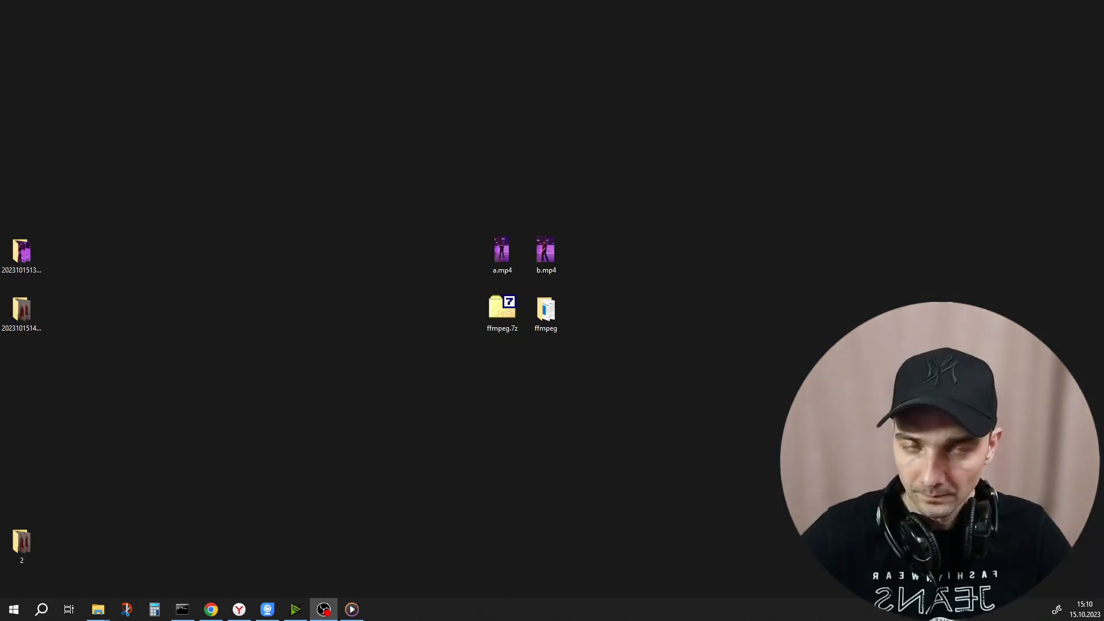